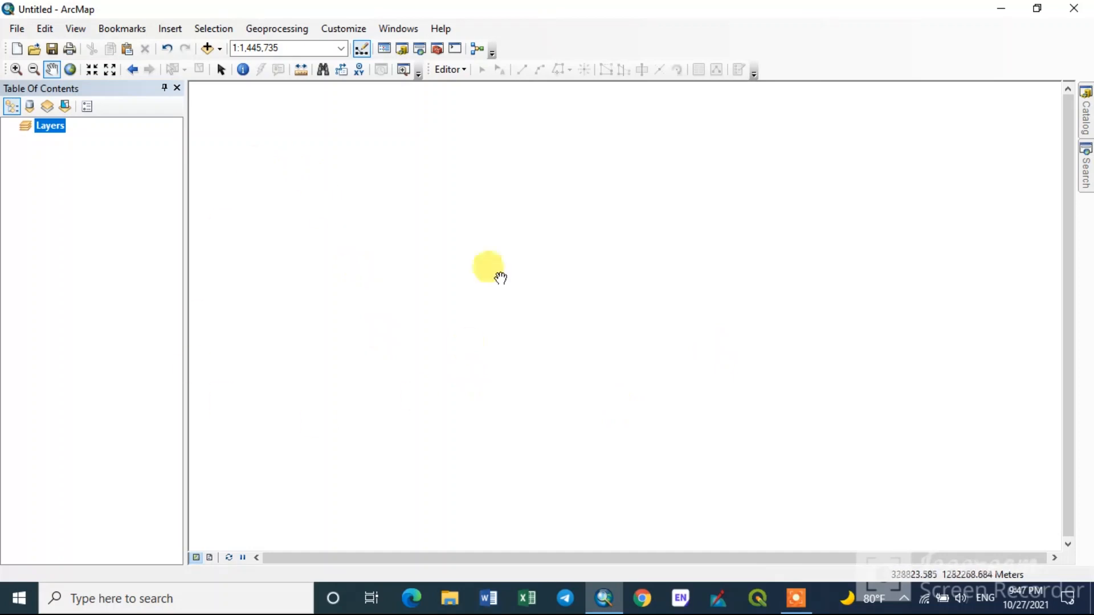
# - Add the North_E.shp shapefile from the Geoprocessing folder to the map
pyautogui.click(207, 49)
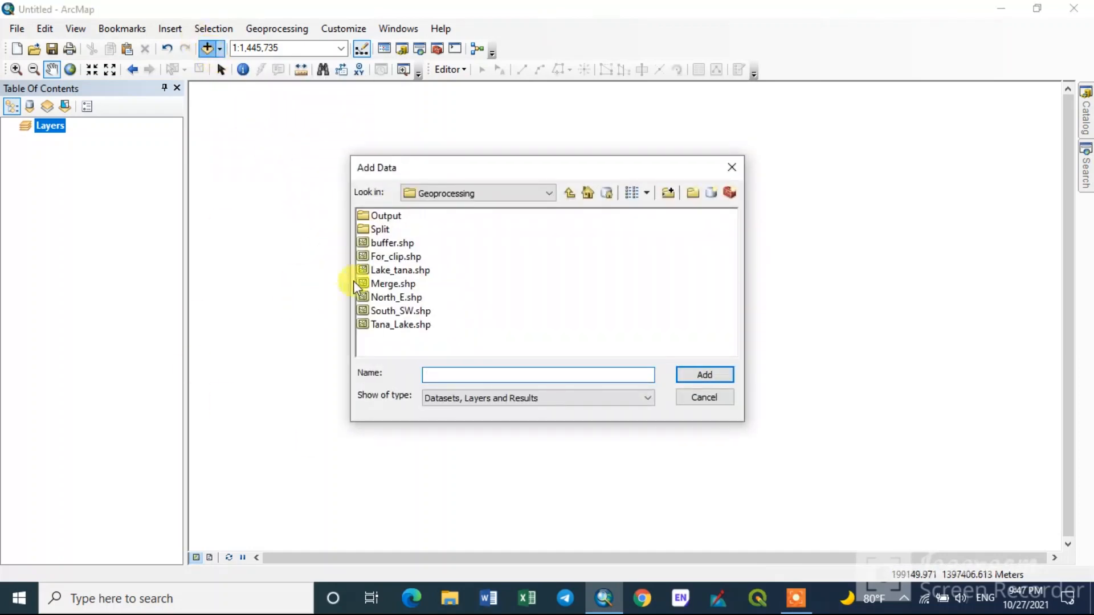
pyautogui.click(395, 297)
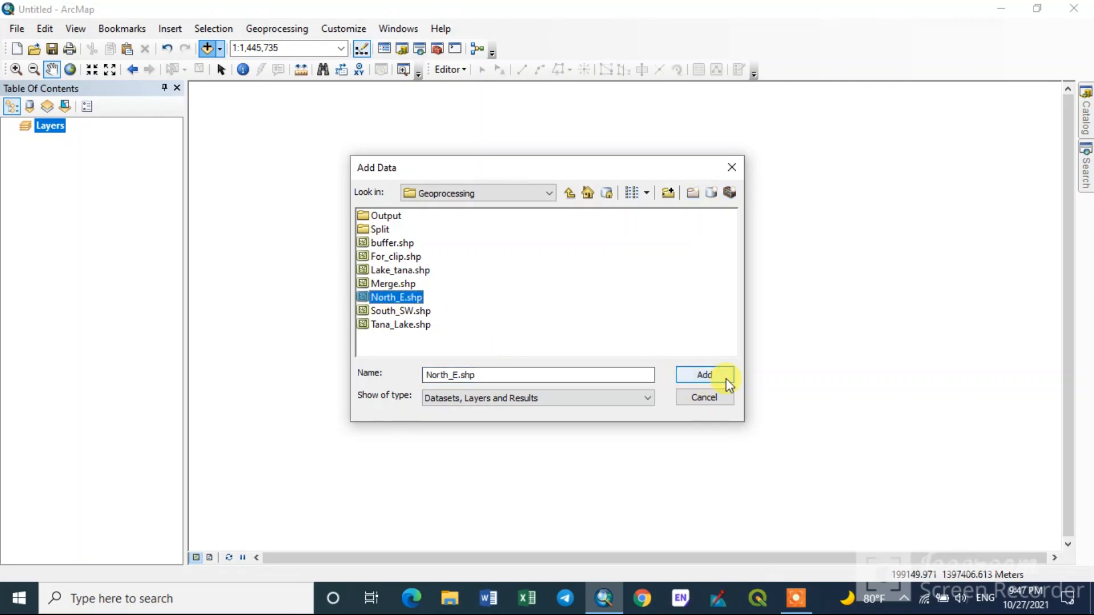
pyautogui.click(724, 378)
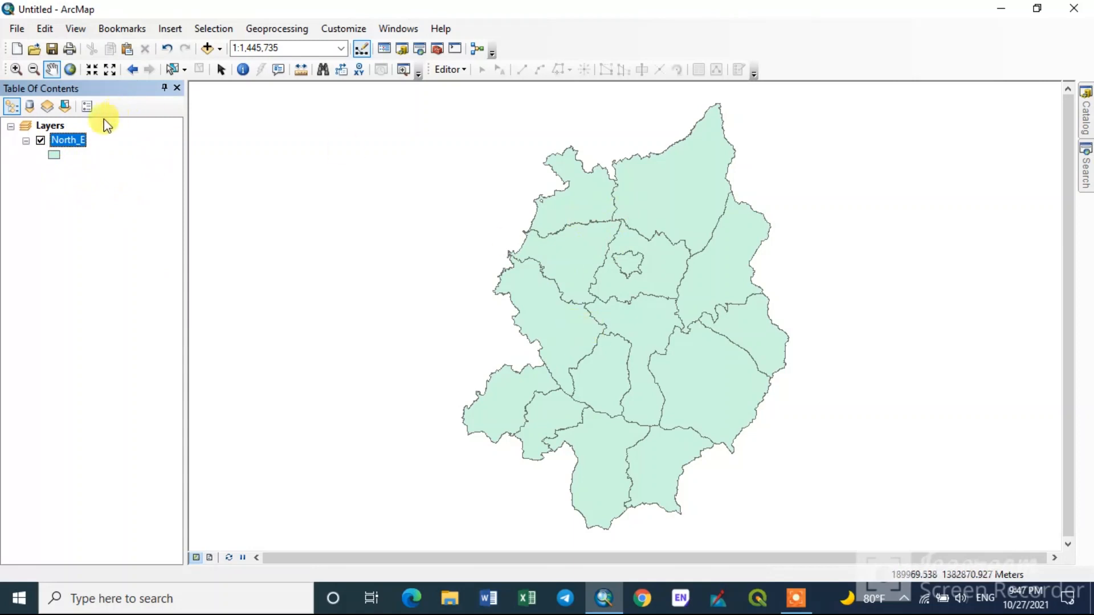
# - Switch the North_E layer's visibility off and on twice to check what it displays
pyautogui.click(40, 140)
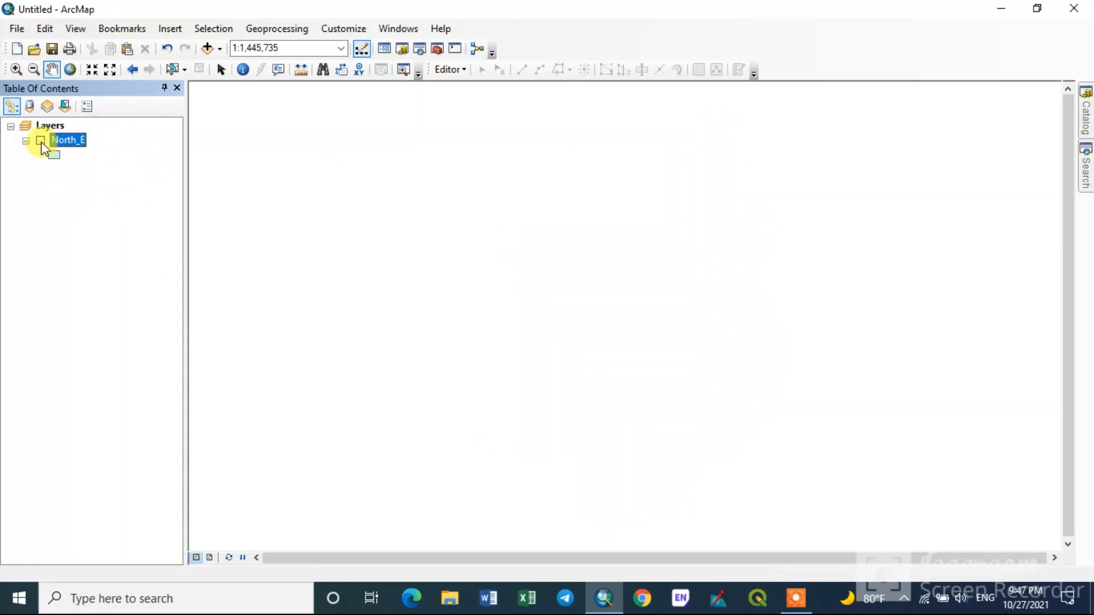
pyautogui.click(40, 141)
pyautogui.click(40, 141)
pyautogui.click(41, 141)
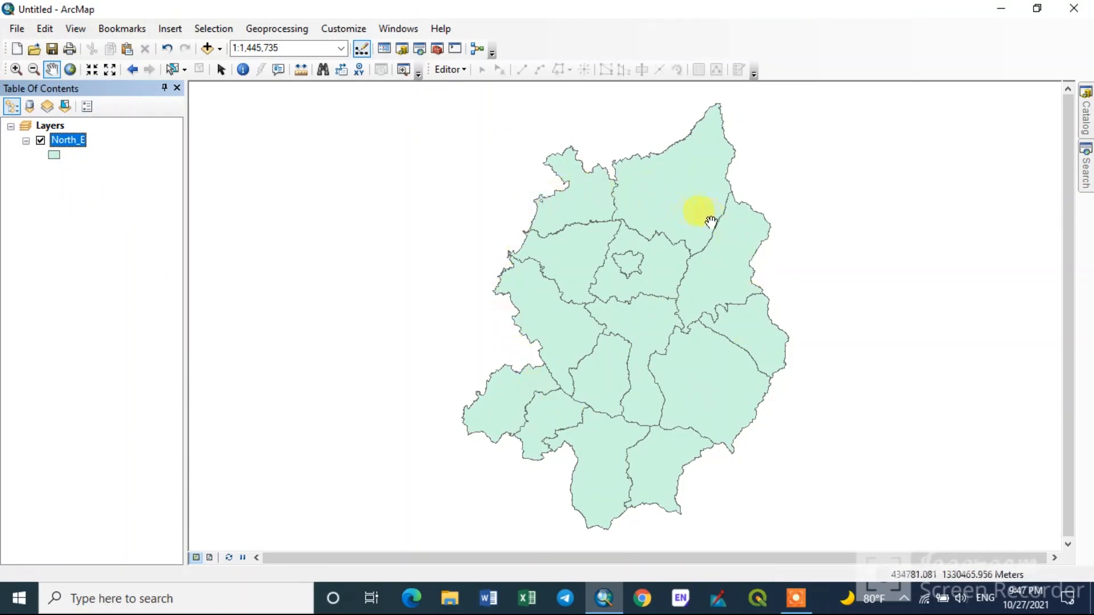
# - Open the North_E attribute table and select the Ebinat, Libokemkem and Fogera records one at a time
pyautogui.rightClick(69, 141)
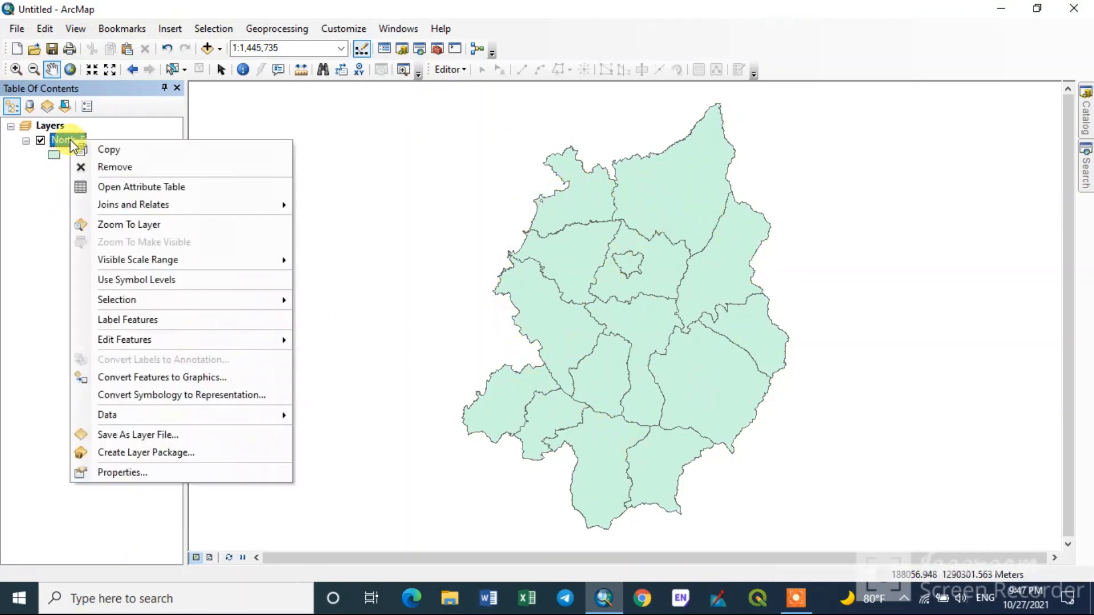
pyautogui.click(122, 188)
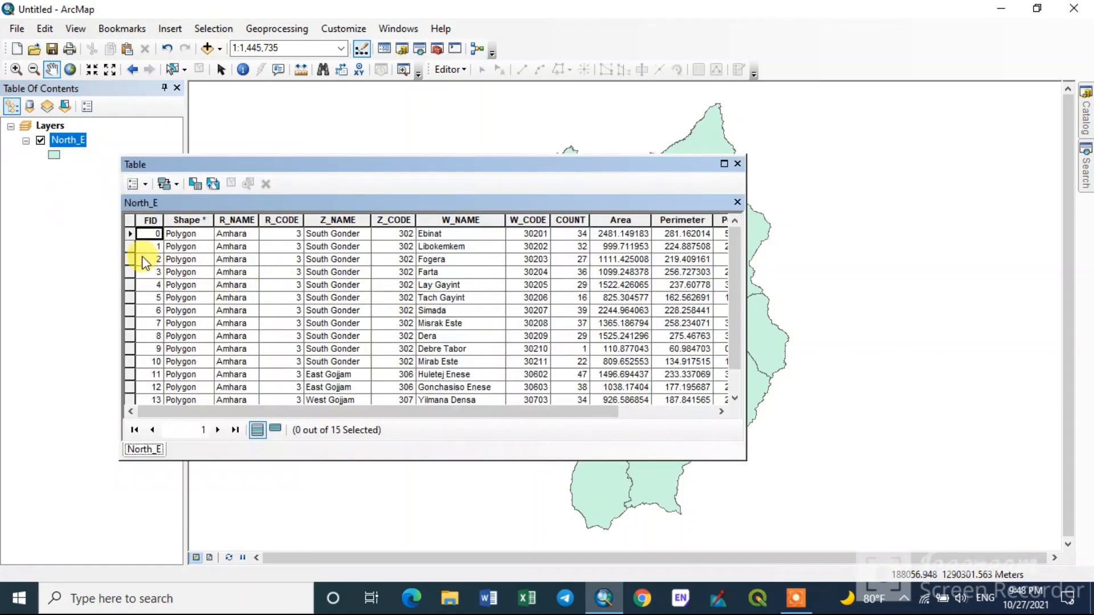
pyautogui.scroll(-1, 142, 255)
pyautogui.scroll(1, 154, 319)
pyautogui.click(131, 234)
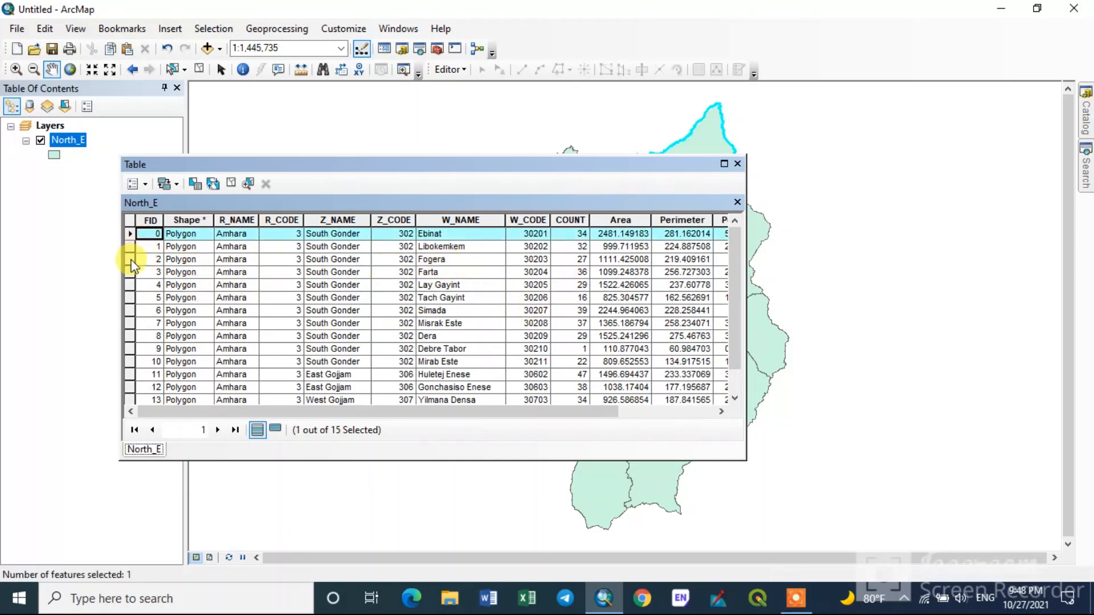
pyautogui.click(130, 260)
pyautogui.click(128, 246)
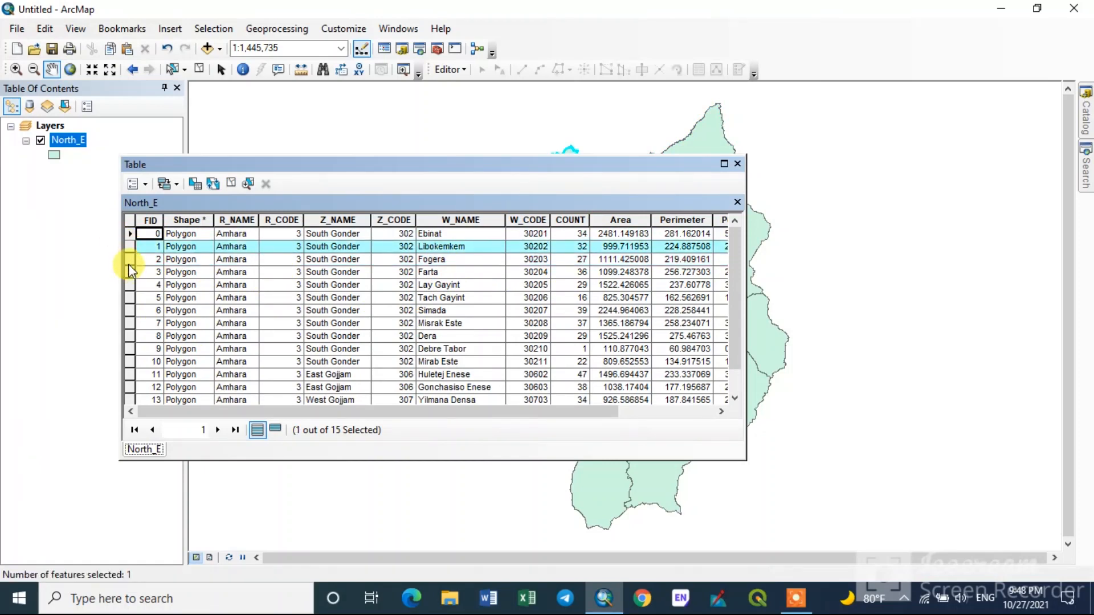
pyautogui.click(128, 263)
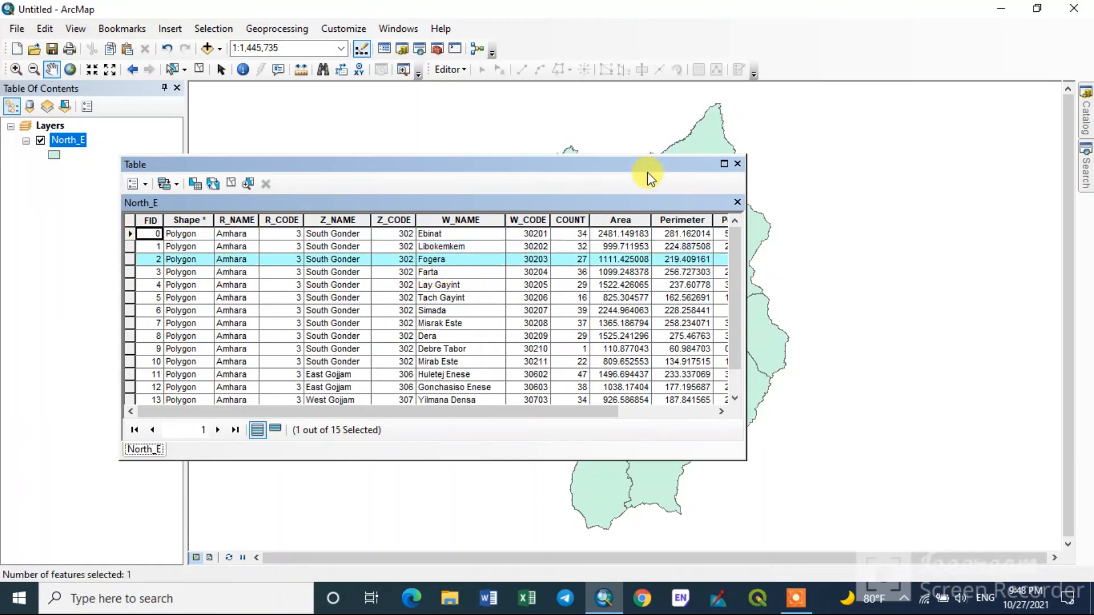
# - Examine all columns of the North_E attribute table through Percent and highlight the W_NAME field
pyautogui.moveTo(646, 171); pyautogui.dragTo(588, 184)
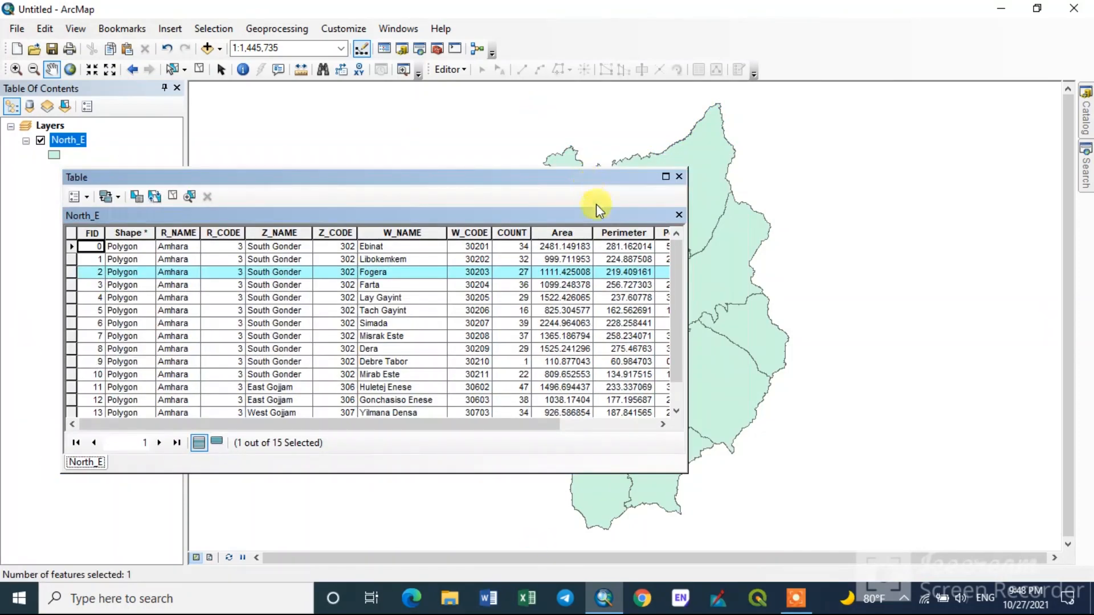
pyautogui.moveTo(551, 423); pyautogui.dragTo(647, 428)
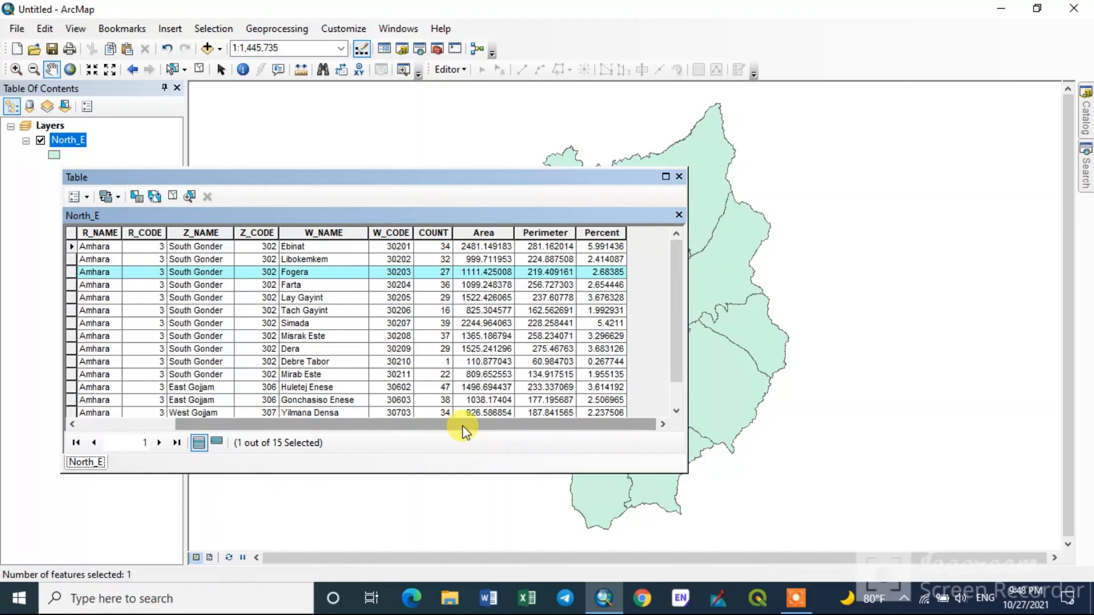
pyautogui.moveTo(465, 432); pyautogui.dragTo(415, 419)
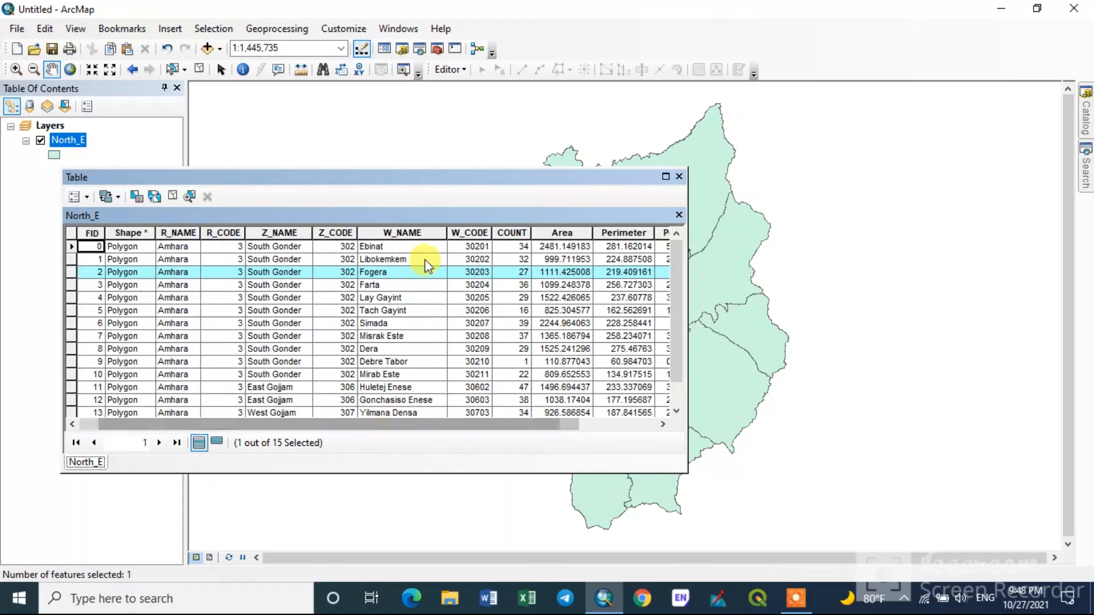
pyautogui.click(397, 232)
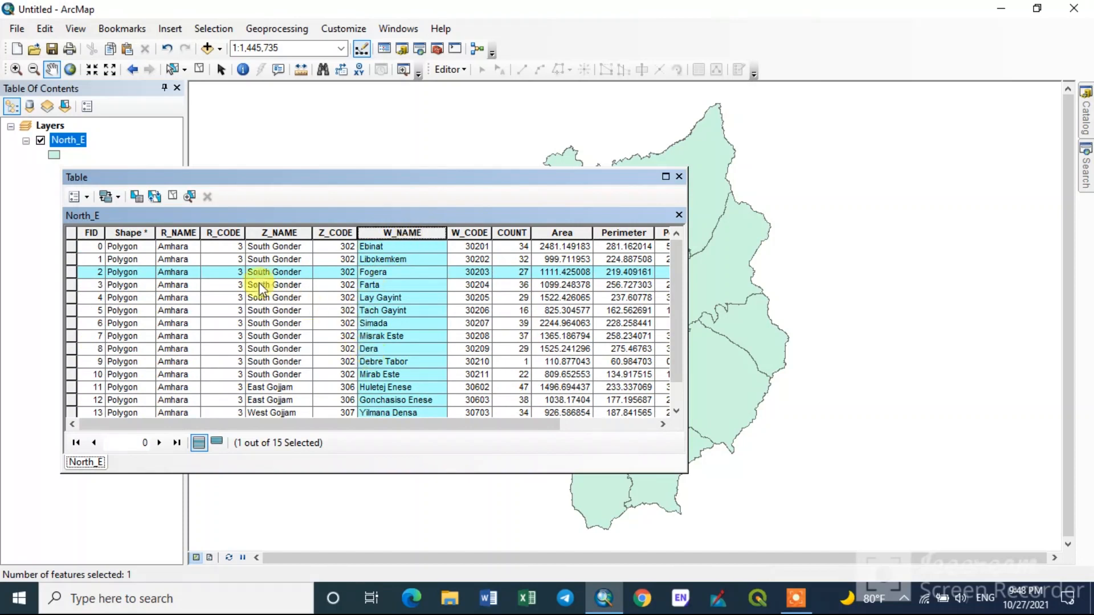
# - Clear the selected feature and close the North_E attribute table
pyautogui.click(70, 275)
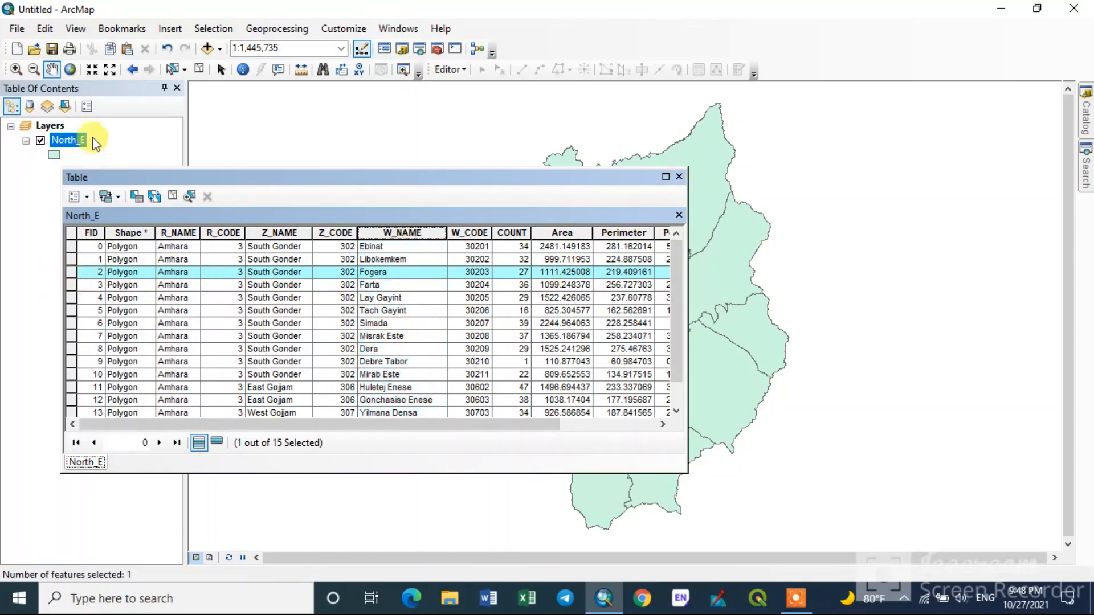
pyautogui.click(199, 69)
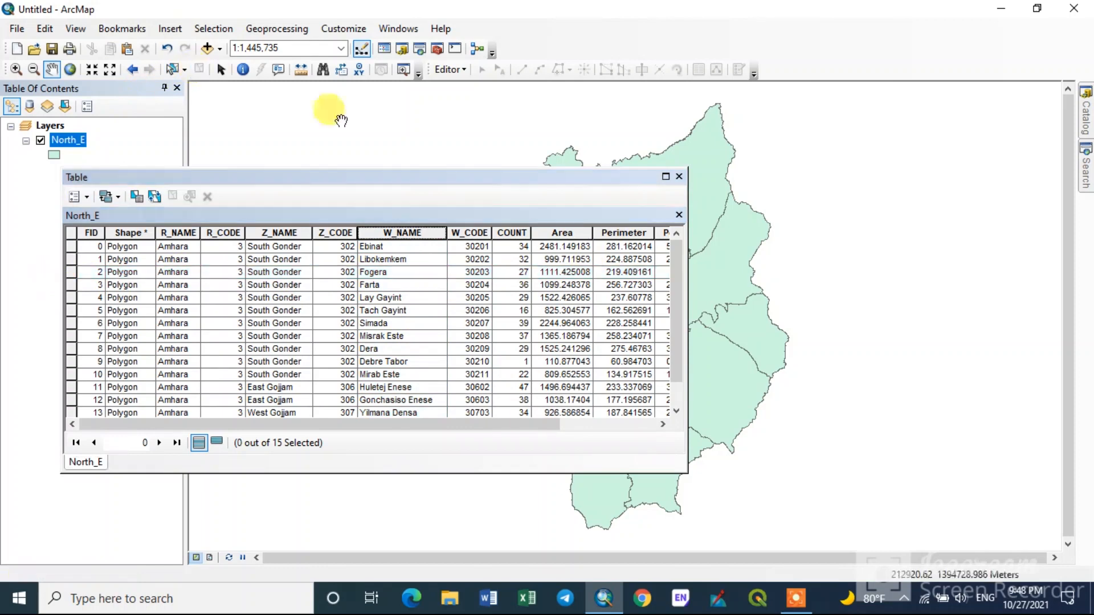
pyautogui.click(679, 176)
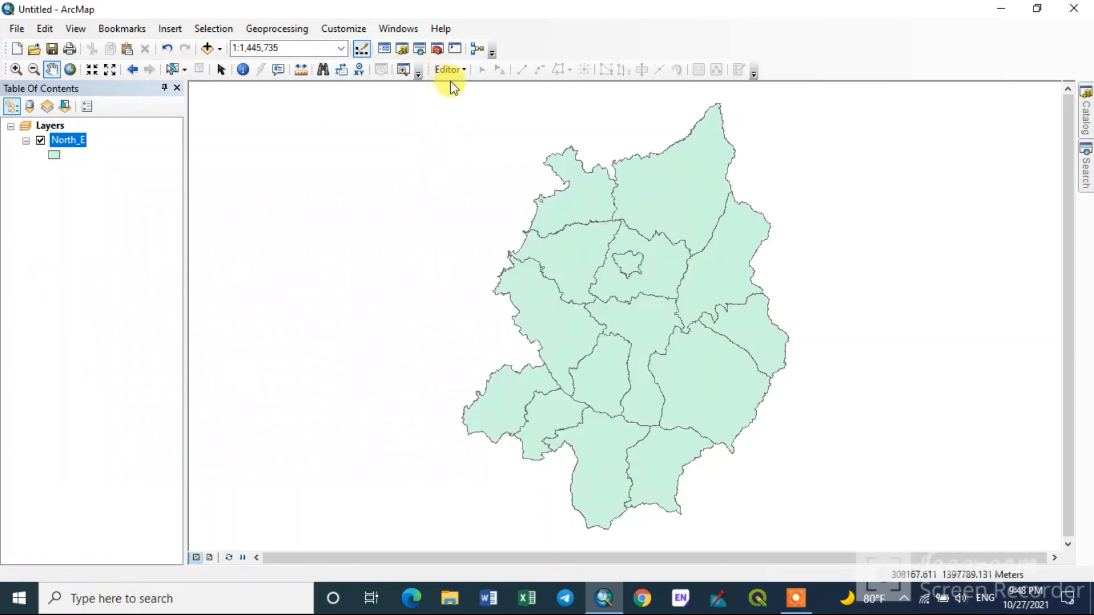
# - Open the Split tool from the Extract toolset of the Analysis Tools in ArcToolbox
pyautogui.click(437, 51)
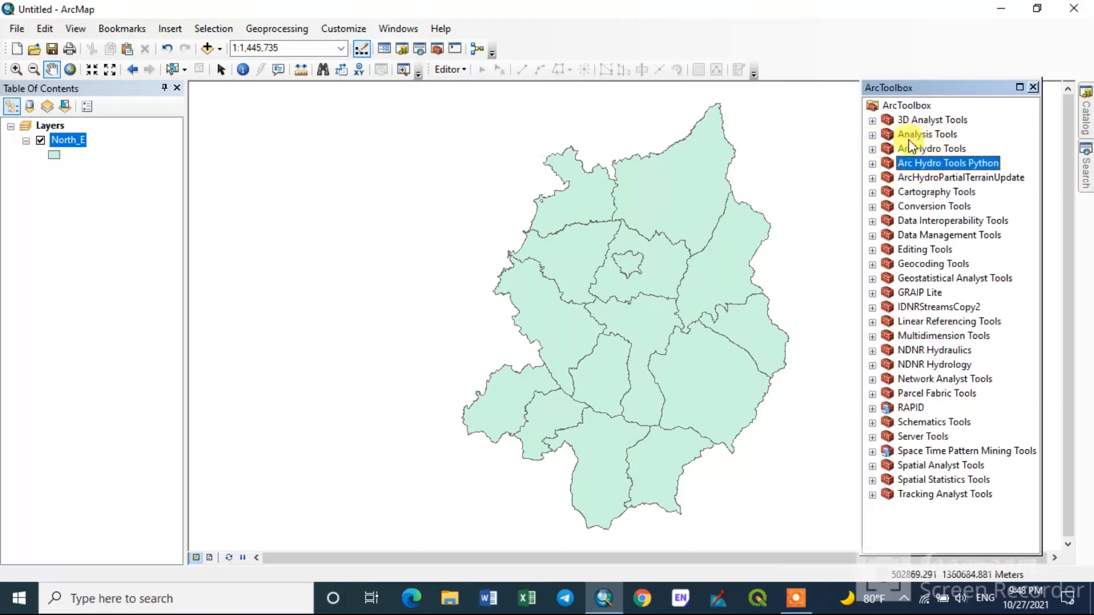
pyautogui.click(872, 136)
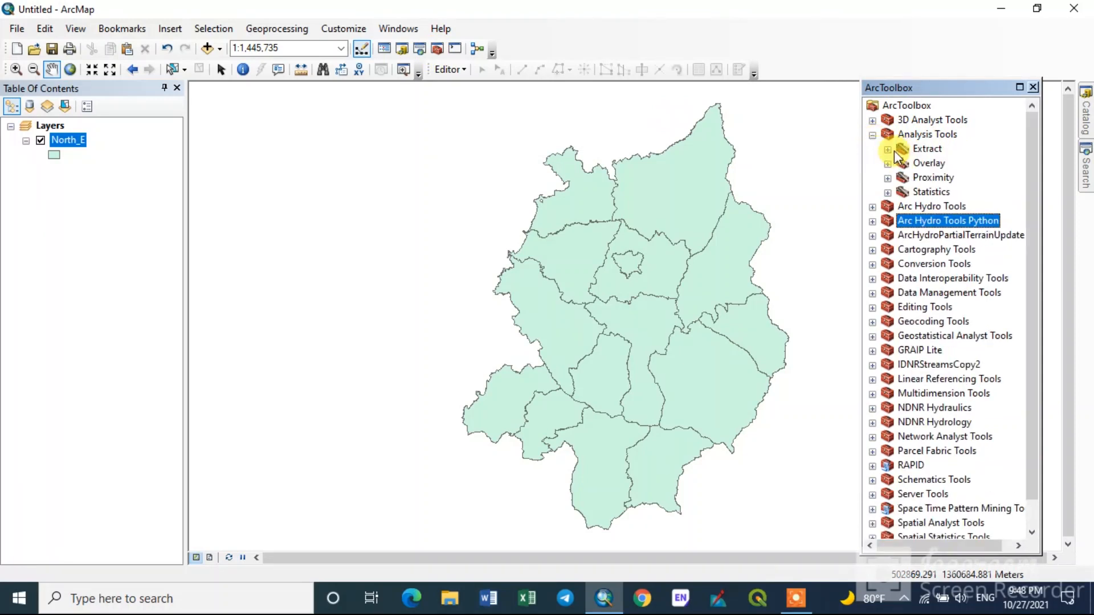
pyautogui.click(888, 150)
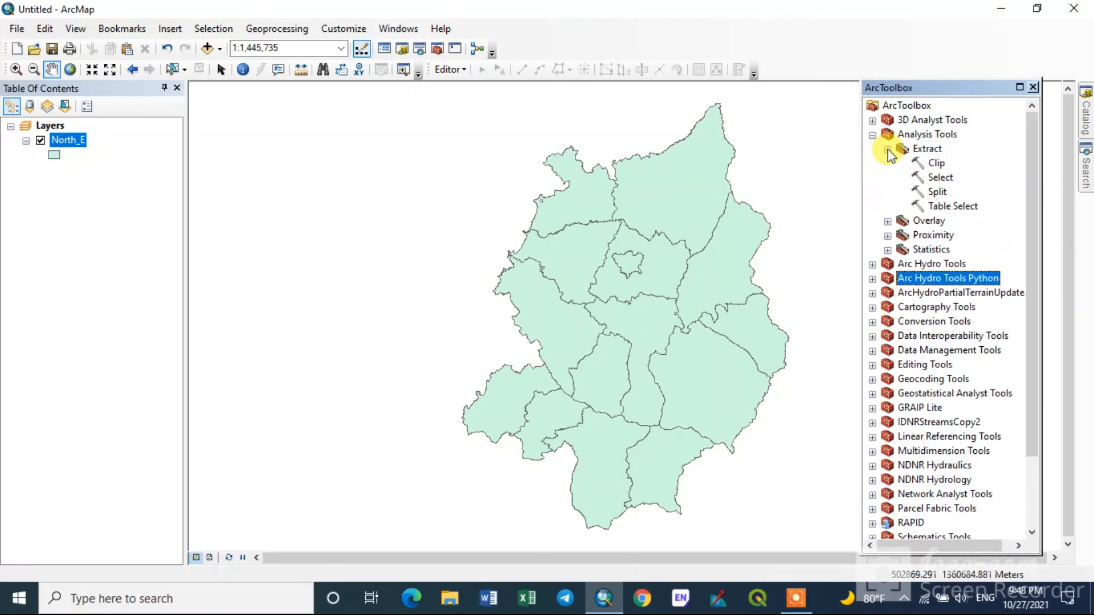
pyautogui.doubleClick(935, 197)
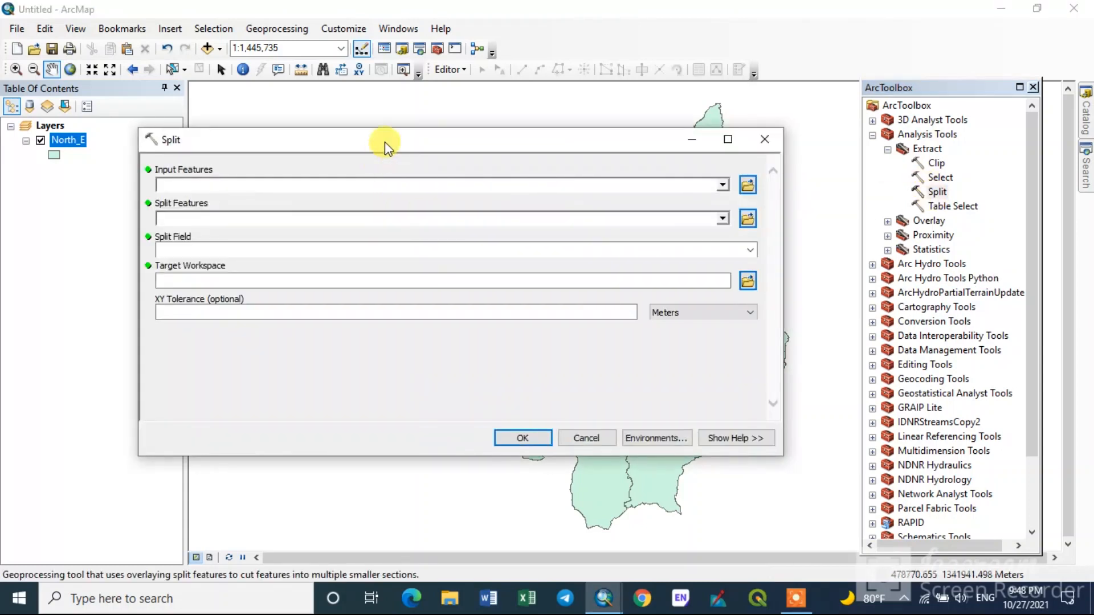
pyautogui.moveTo(385, 141); pyautogui.dragTo(415, 132)
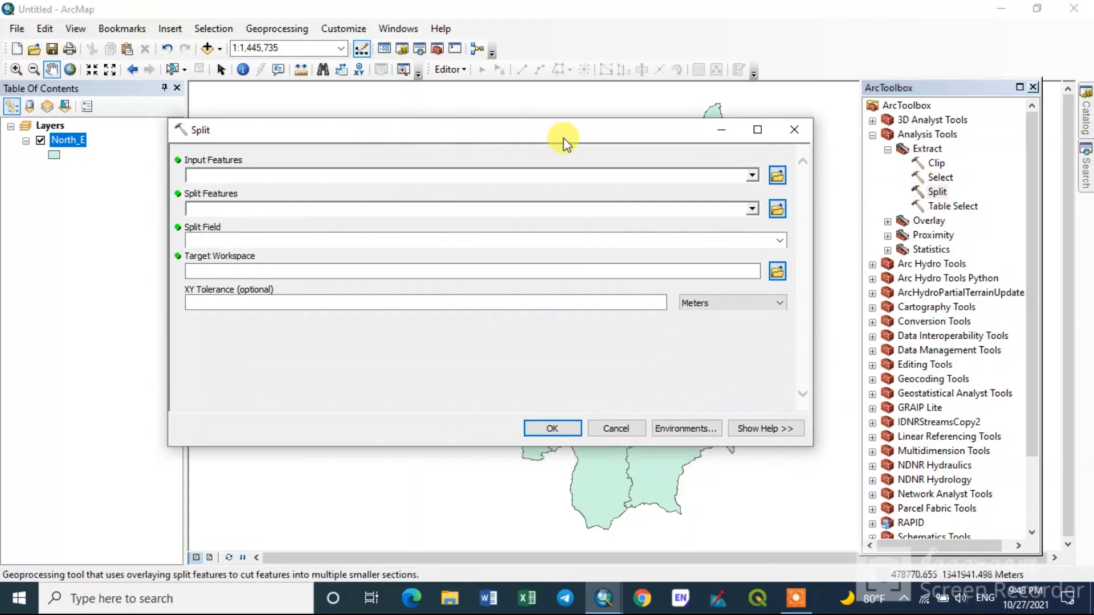
pyautogui.moveTo(564, 142); pyautogui.dragTo(581, 122)
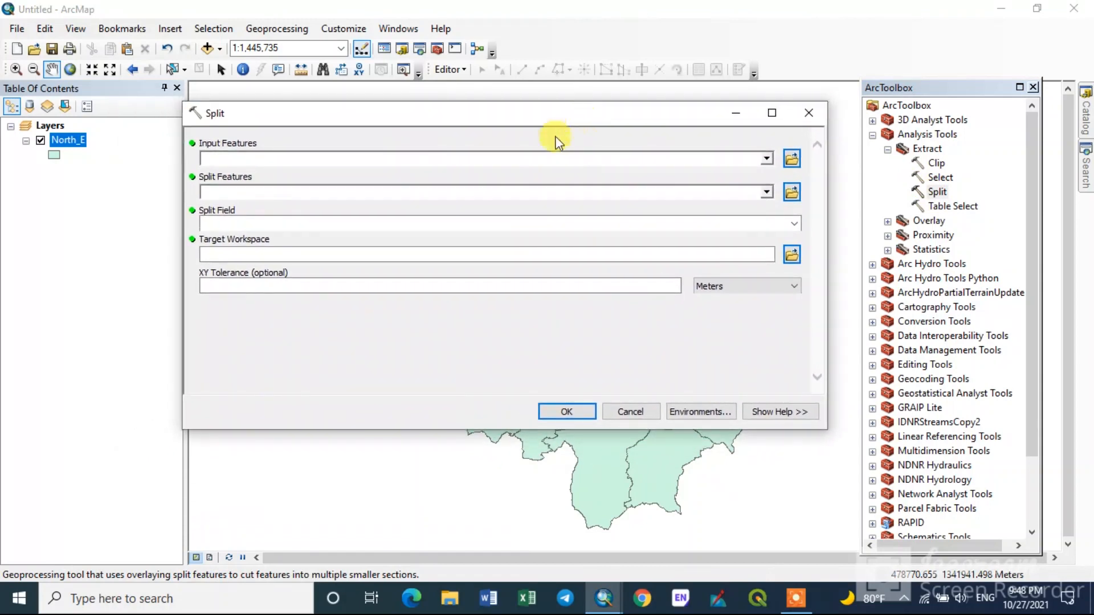
# - Set both the input features and the split features of the Split tool to North_E
pyautogui.click(766, 160)
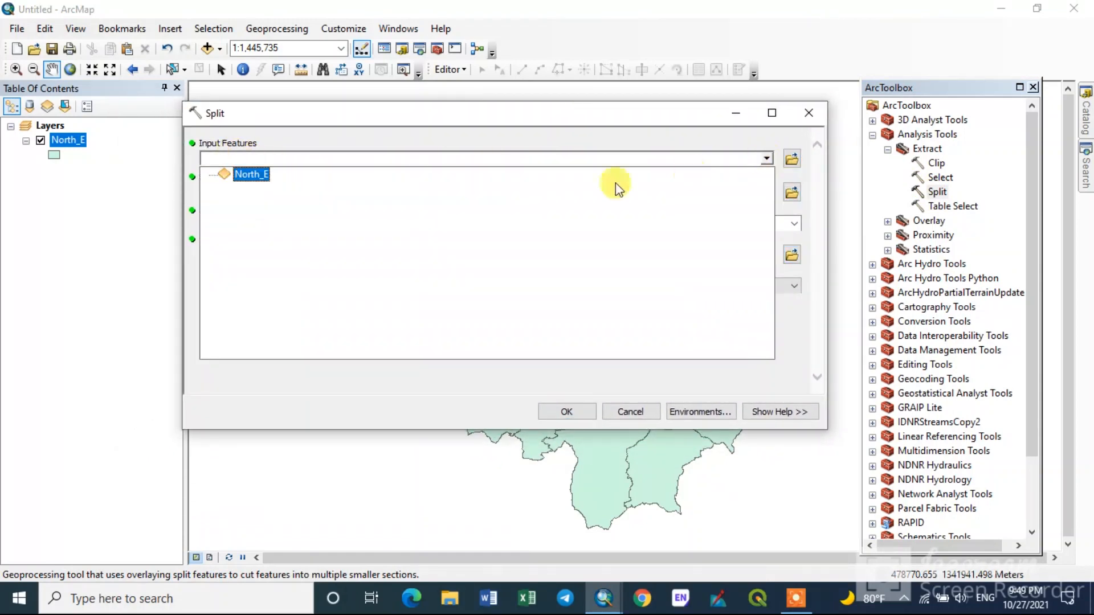
pyautogui.click(254, 174)
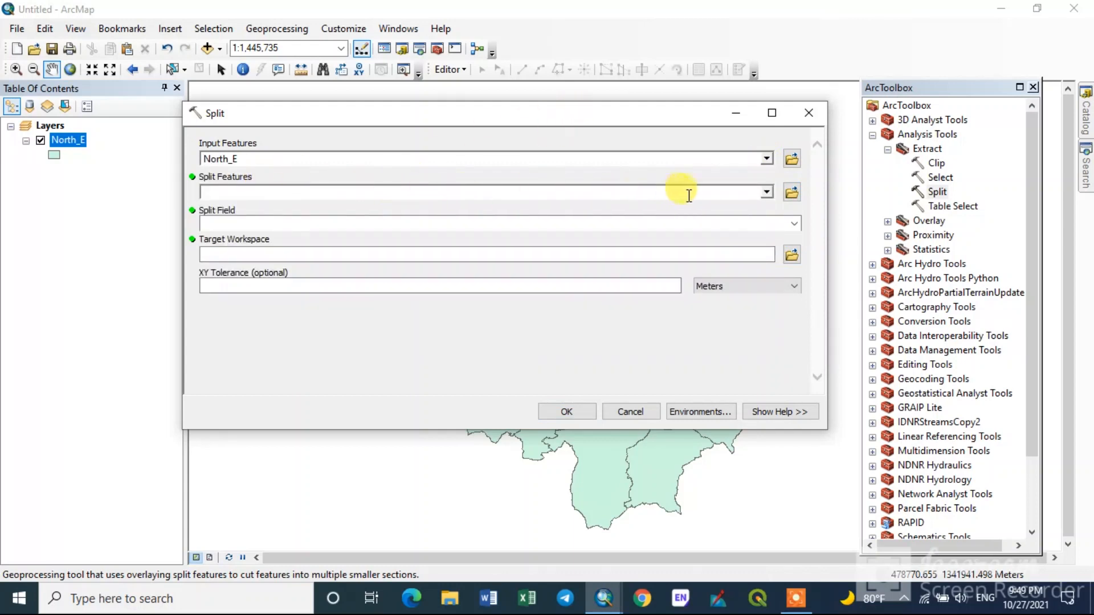
pyautogui.click(767, 192)
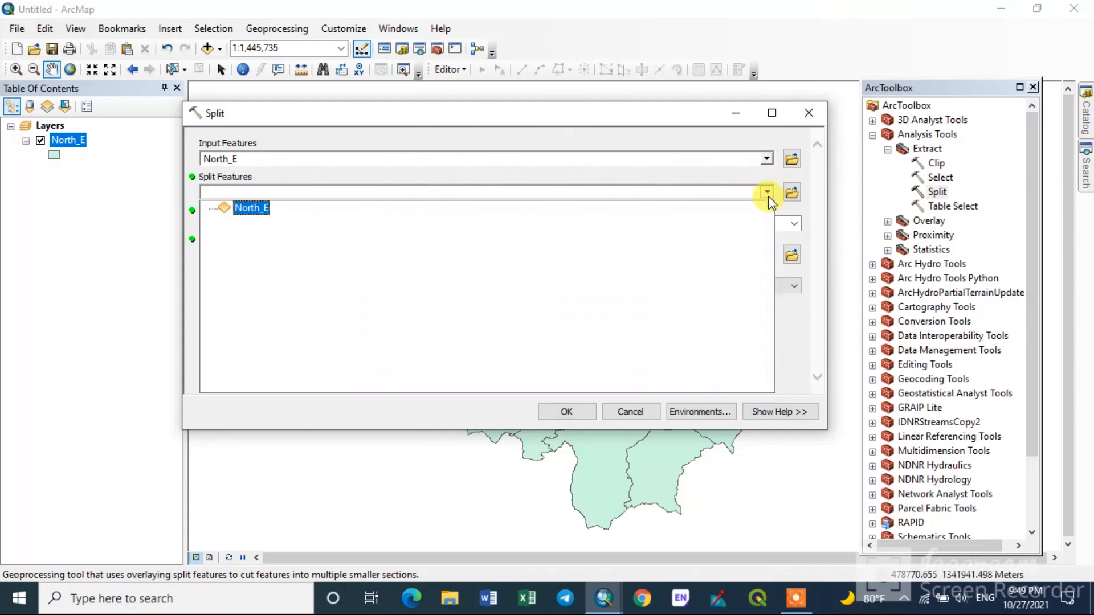
pyautogui.click(261, 209)
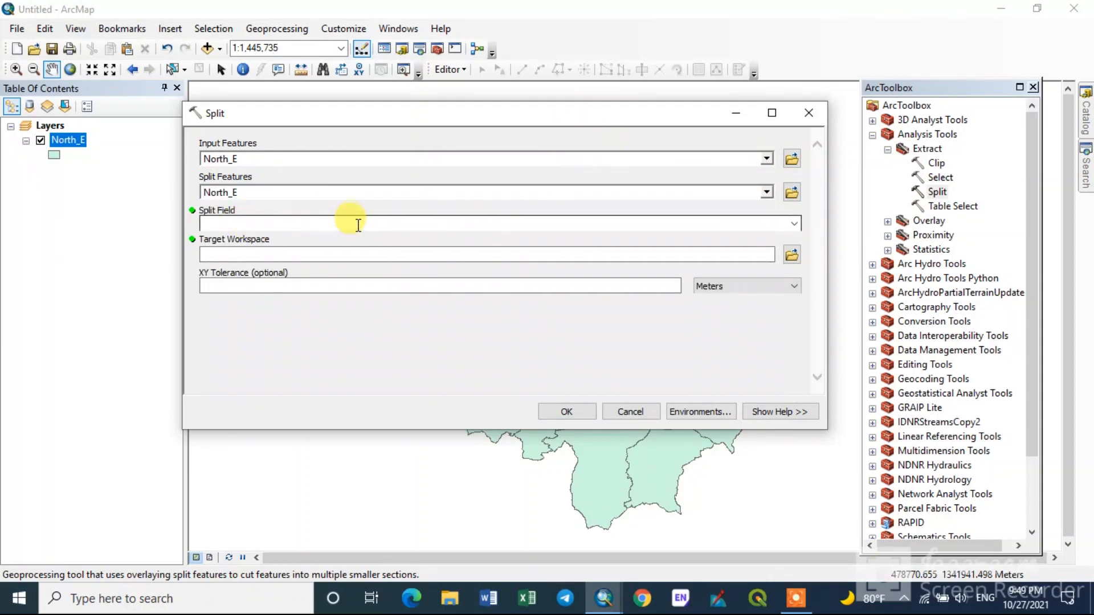
# - Reopen the North_E attribute table and review the fields from Shape to W_NAME as candidates for the split field
pyautogui.moveTo(347, 112); pyautogui.dragTo(391, 121)
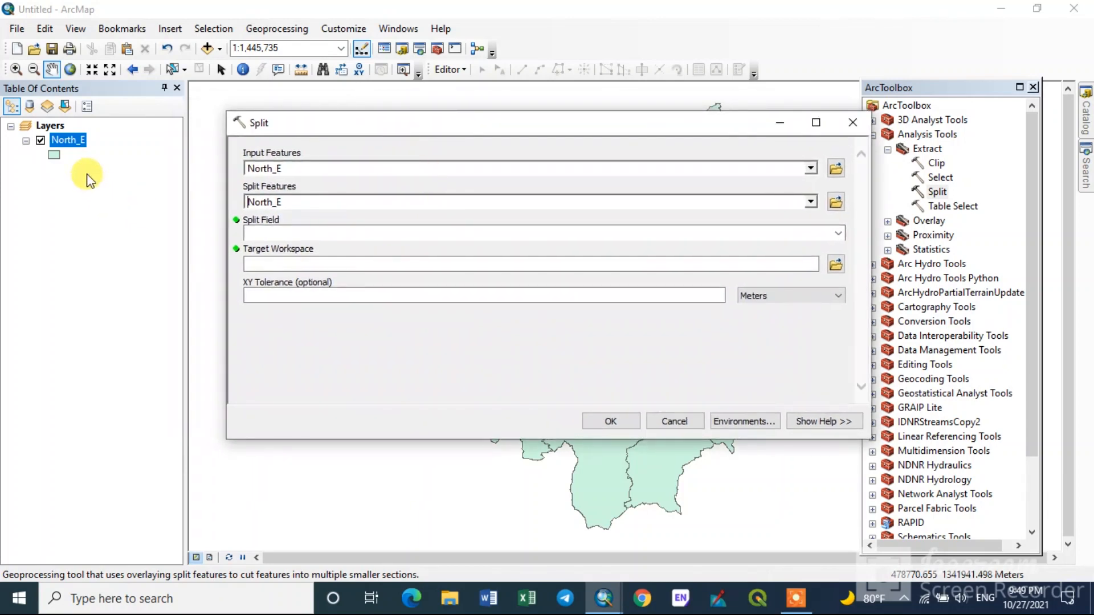
pyautogui.rightClick(70, 143)
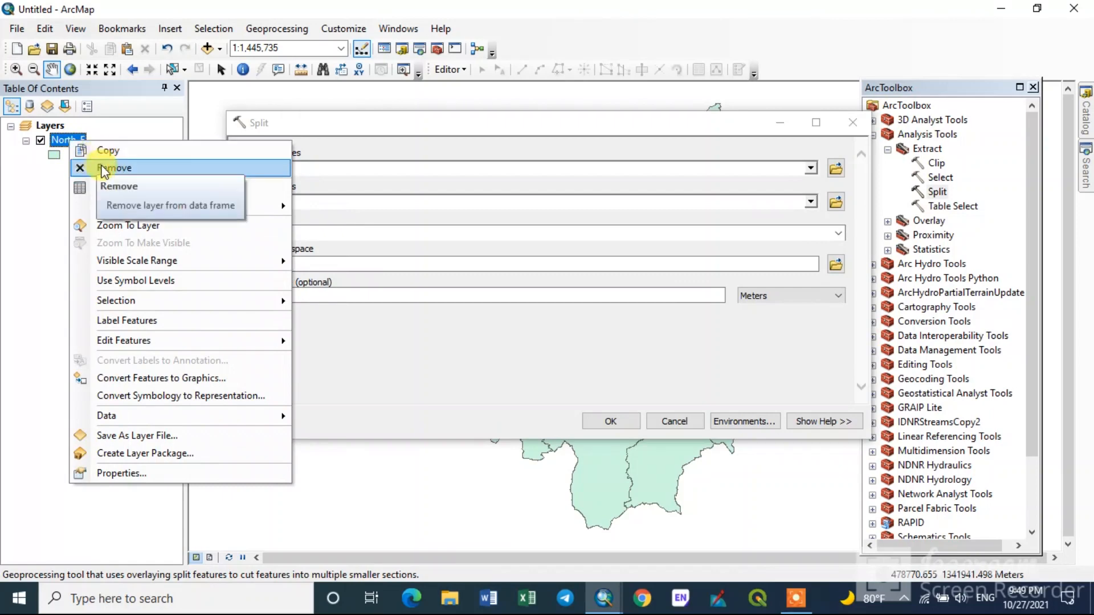
pyautogui.moveTo(150, 206)
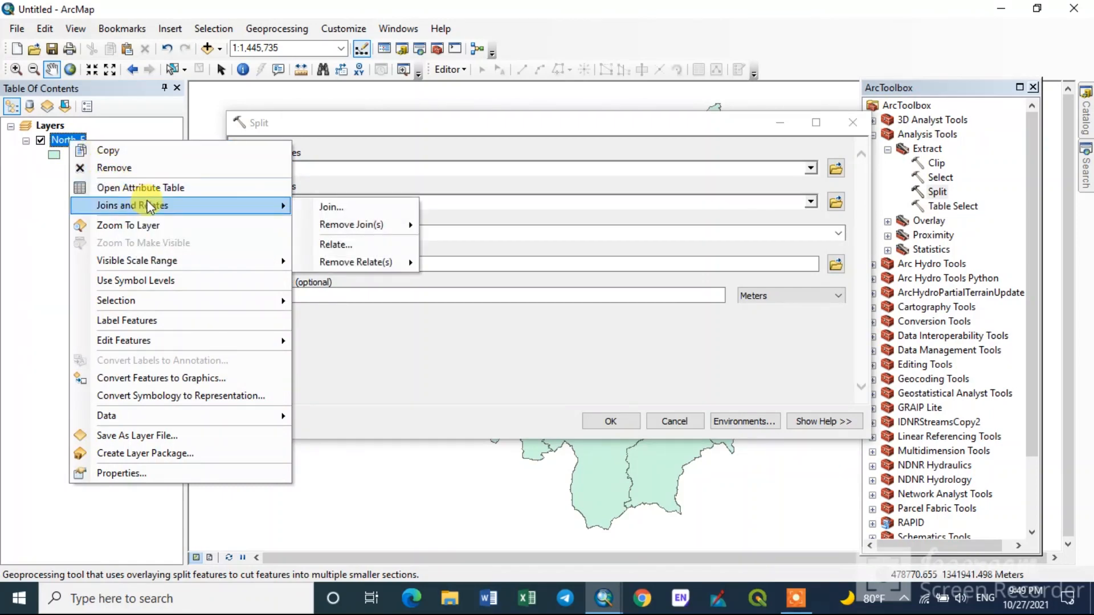
pyautogui.click(156, 188)
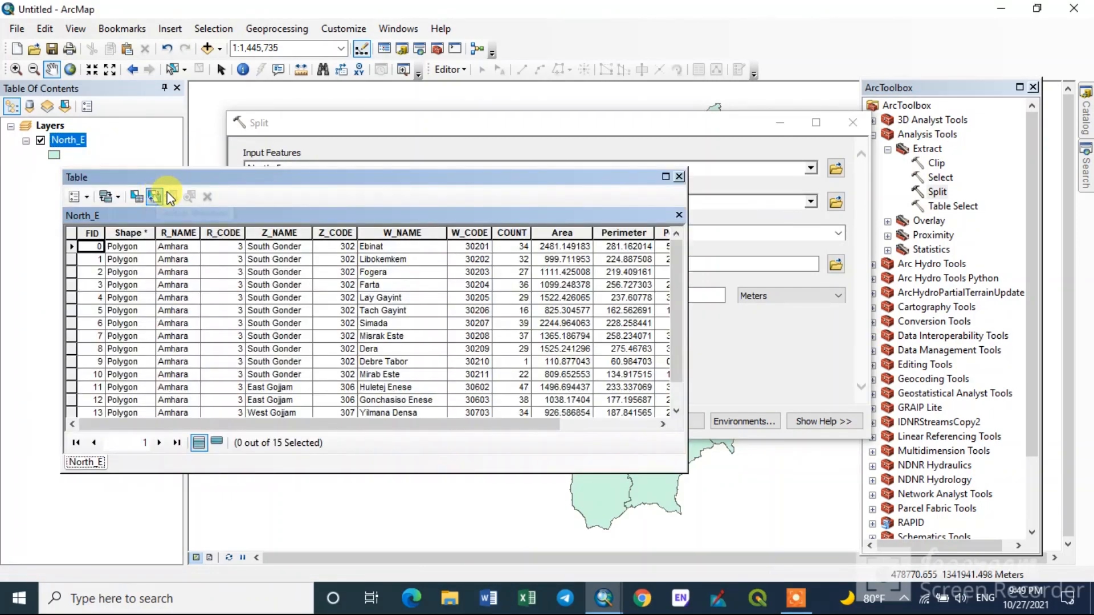
pyautogui.moveTo(316, 179); pyautogui.dragTo(340, 142)
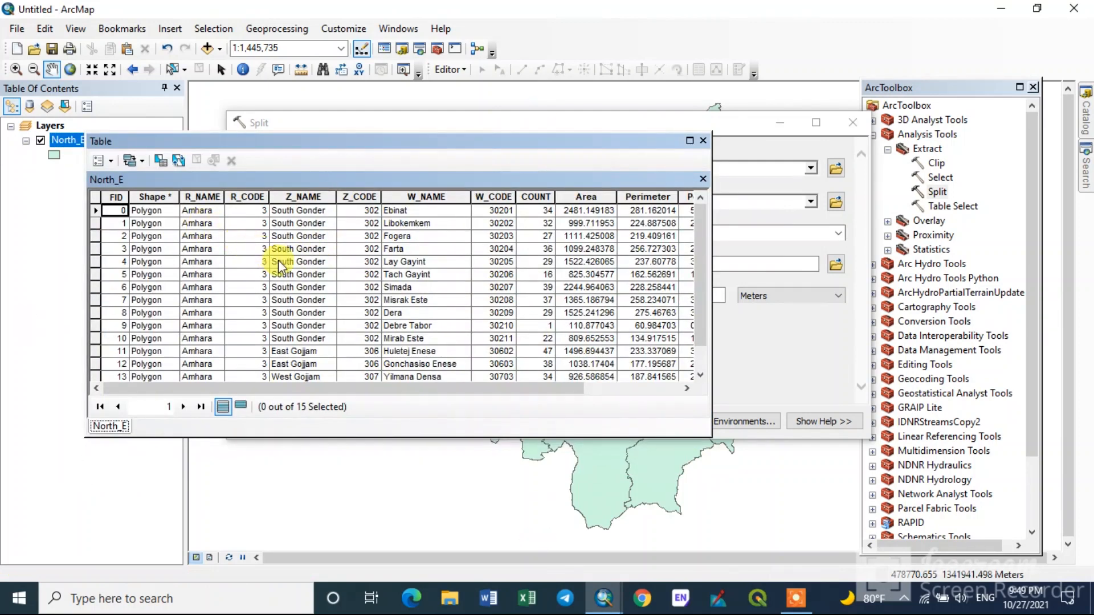
pyautogui.click(151, 200)
pyautogui.click(200, 197)
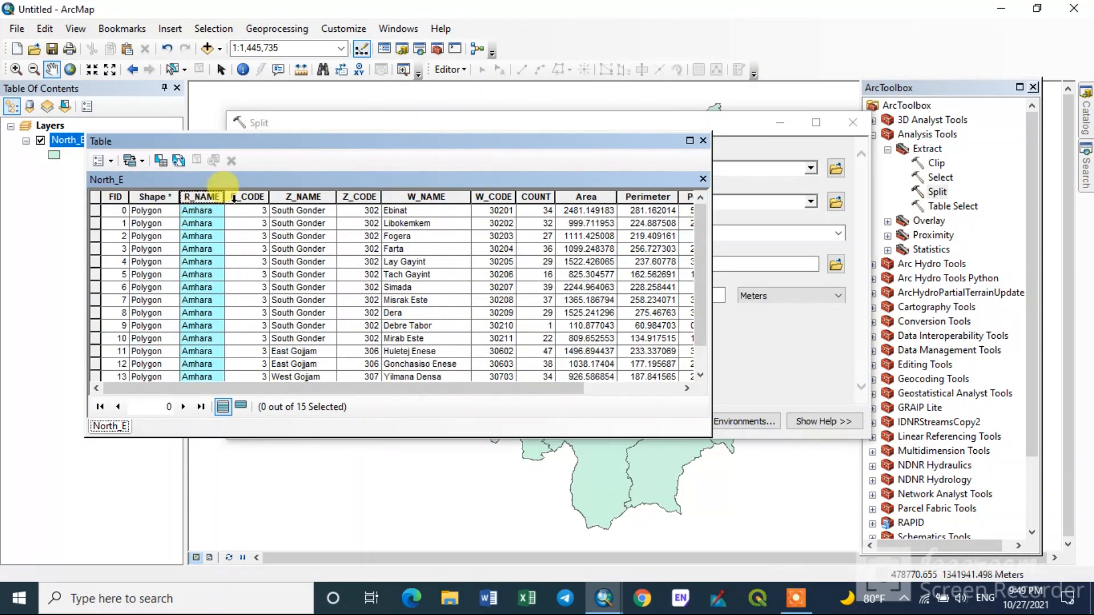
pyautogui.click(246, 197)
pyautogui.click(297, 199)
pyautogui.click(359, 197)
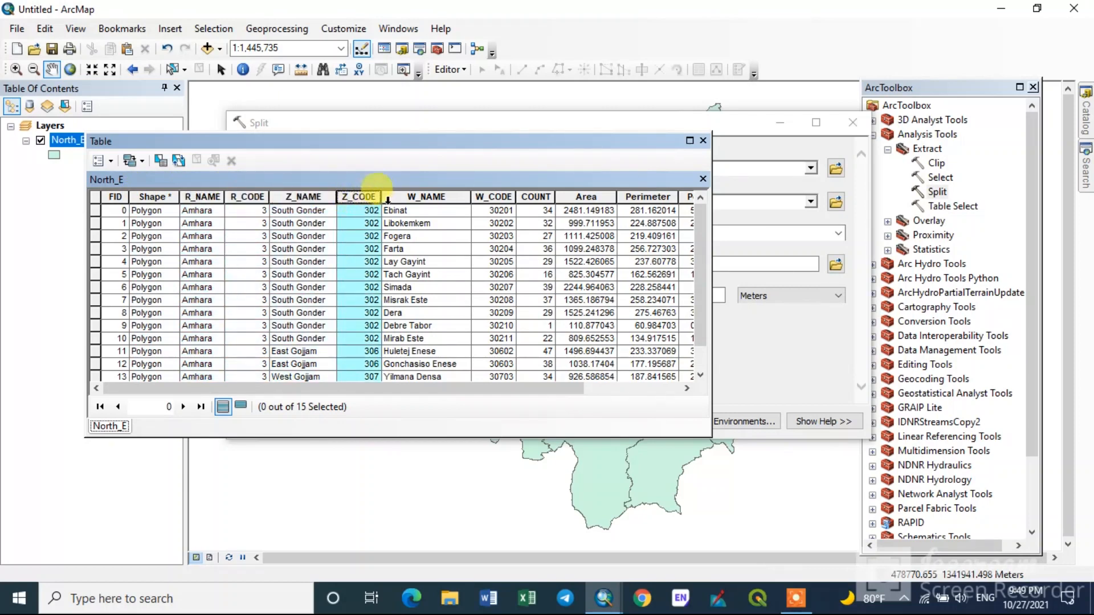
pyautogui.click(397, 199)
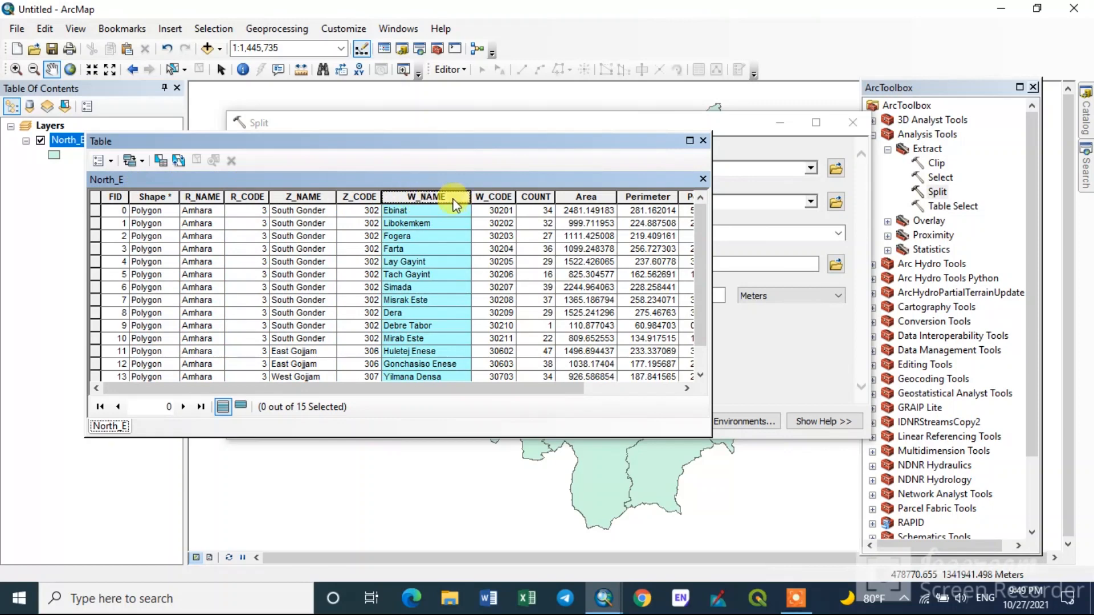
# - Review the W_NAME values in the North_E attribute table, then close the table
pyautogui.scroll(-1, 402, 249)
pyautogui.scroll(1, 402, 271)
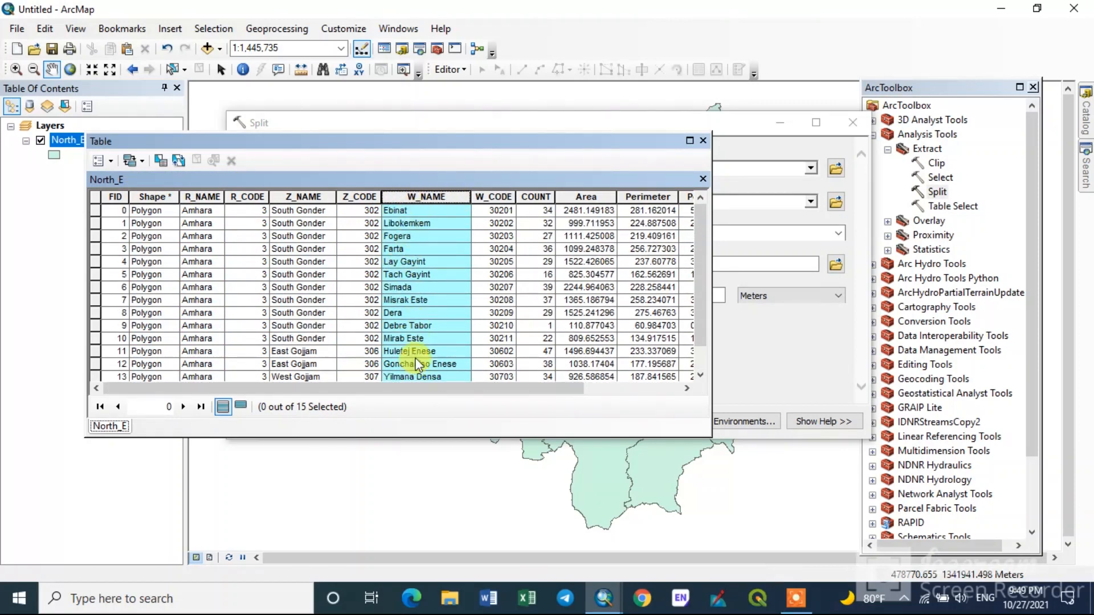
pyautogui.click(419, 236)
pyautogui.click(420, 199)
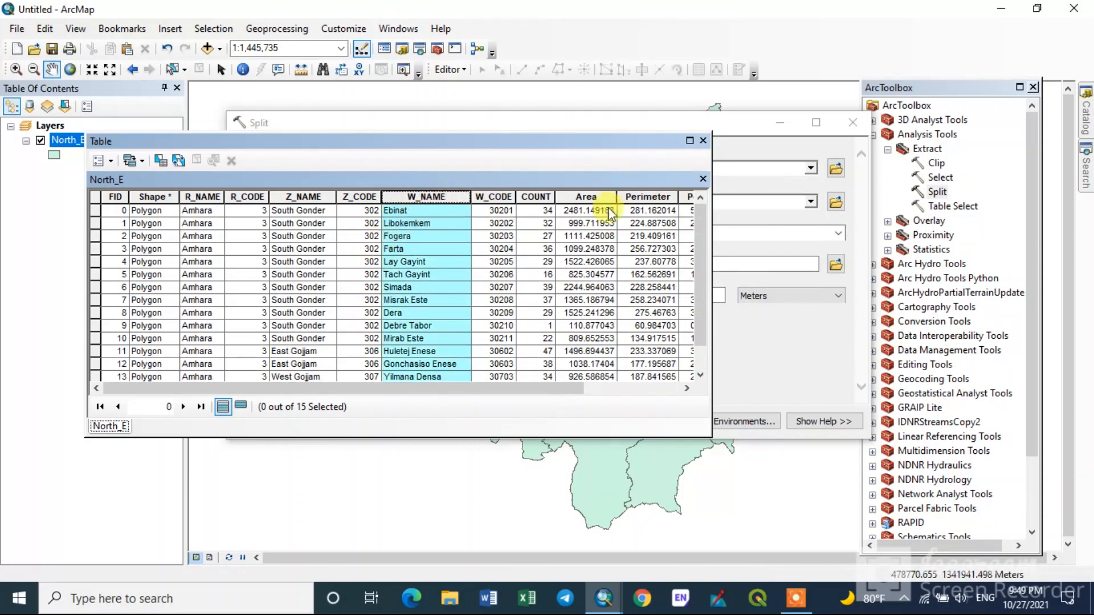
pyautogui.click(703, 140)
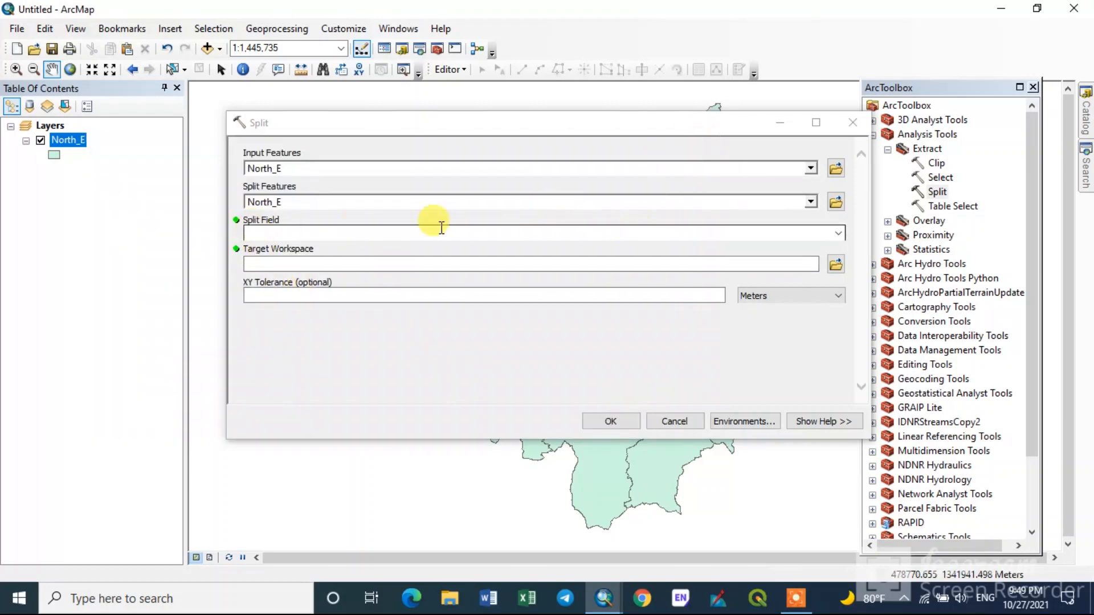
# - Set the split field of the Split tool to W_NAME
pyautogui.click(839, 242)
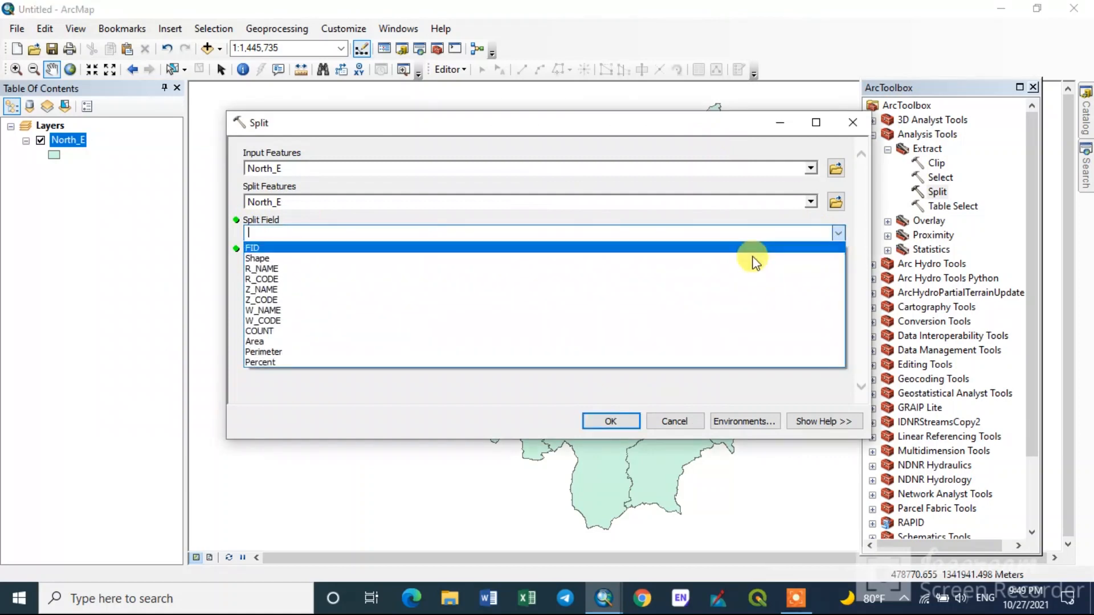
pyautogui.click(404, 314)
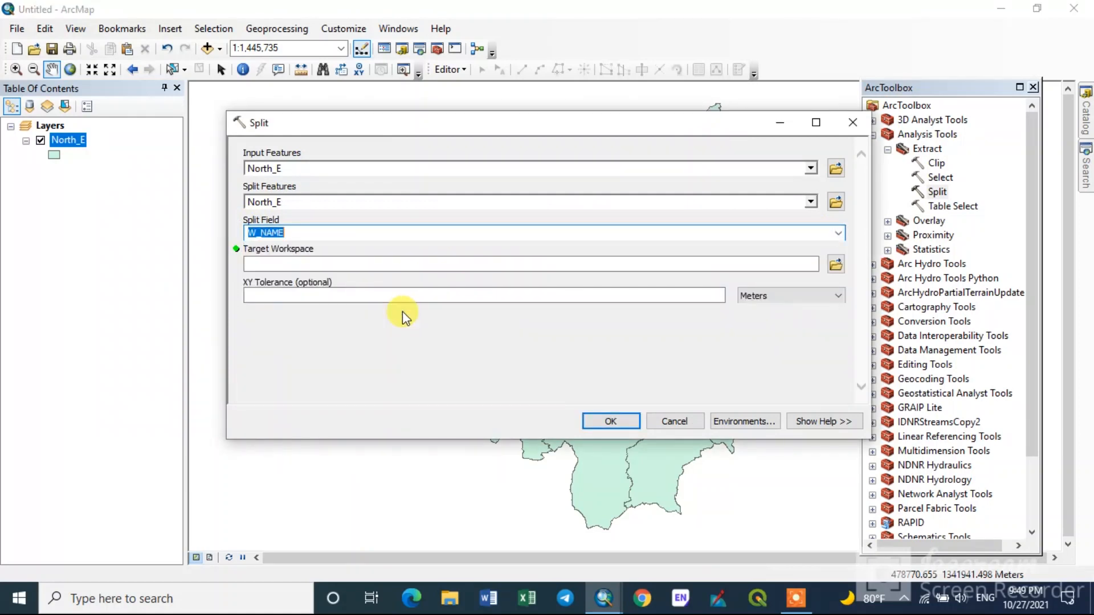
pyautogui.click(837, 235)
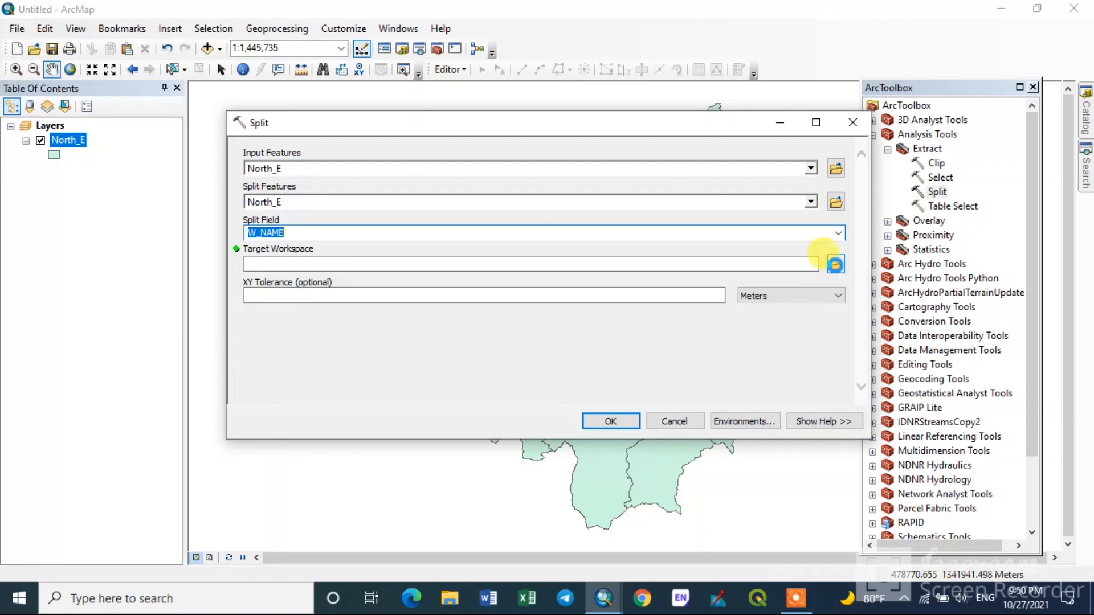
# - Browse for the target workspace and create a folder named "Split and Merge" inside the Tutorials folder
pyautogui.click(836, 266)
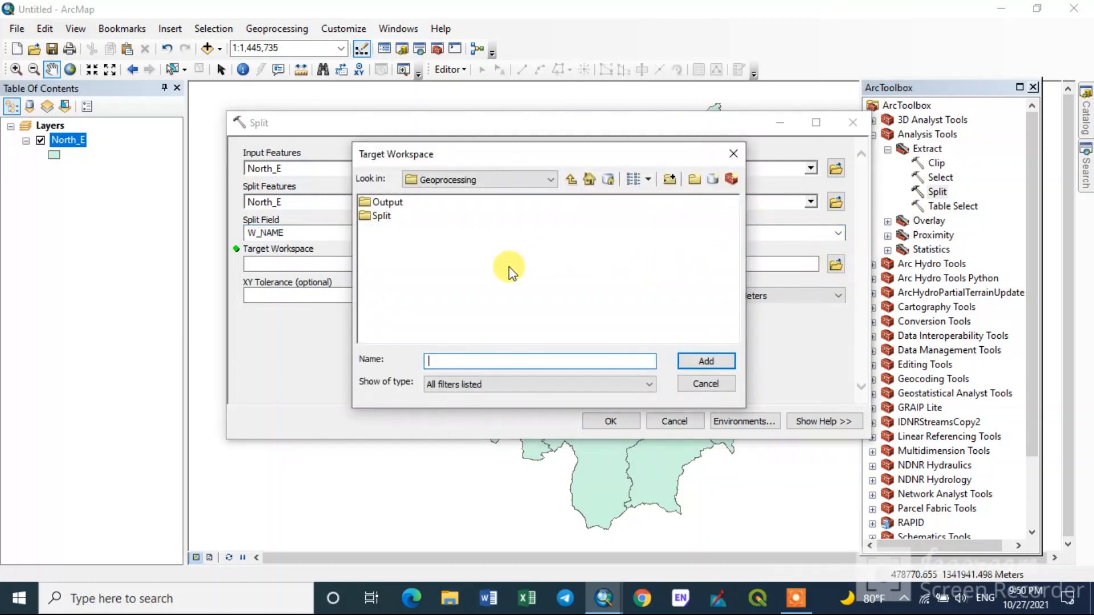
pyautogui.click(570, 180)
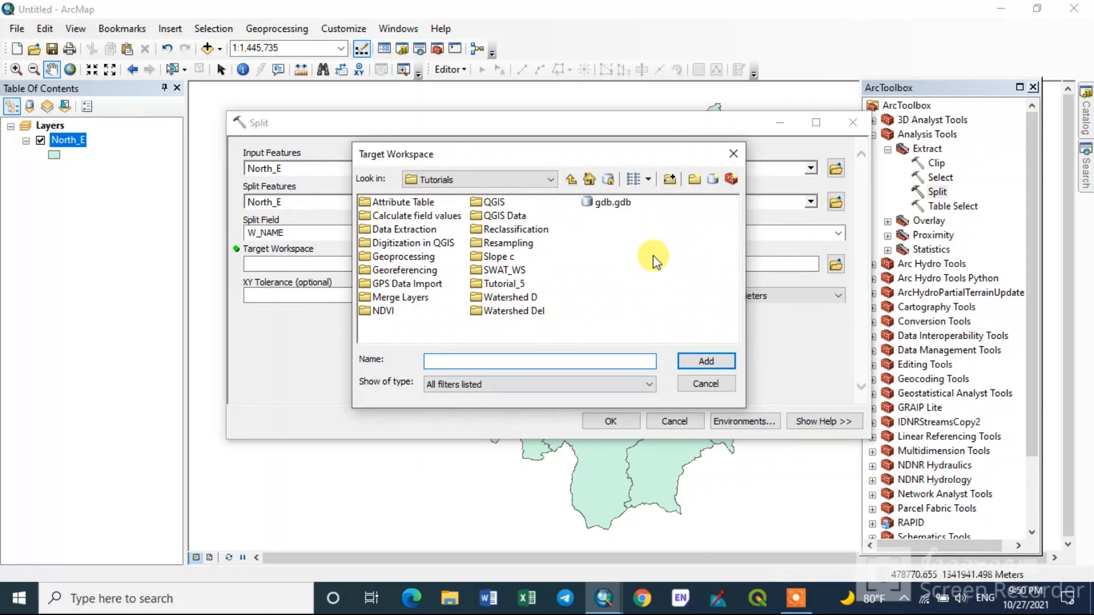
pyautogui.click(697, 183)
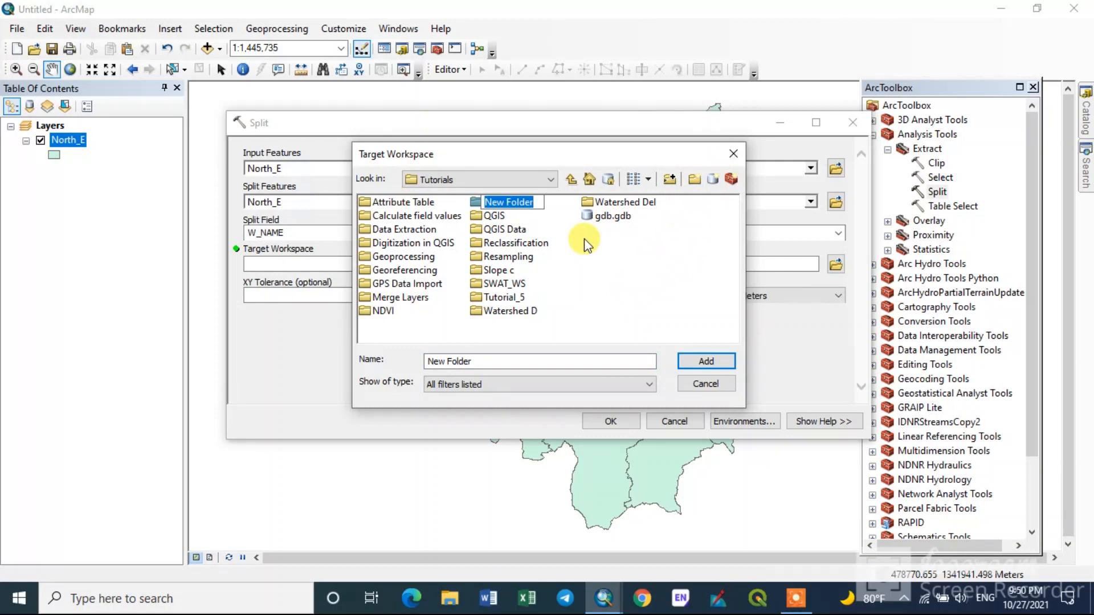
pyautogui.write('Split')
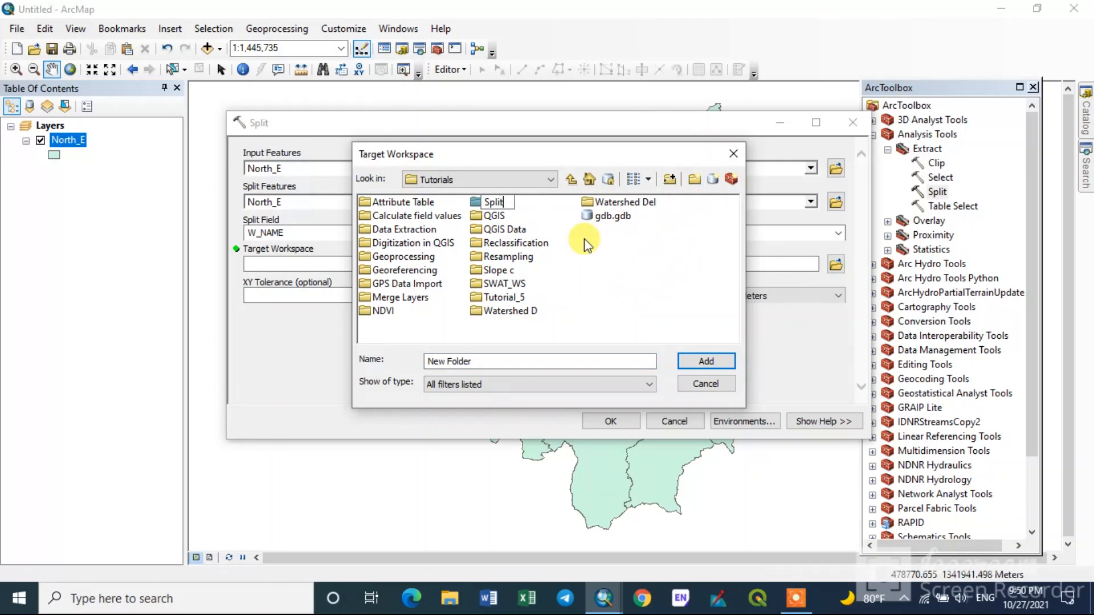
pyautogui.write(' and Merge')
pyautogui.click(583, 238)
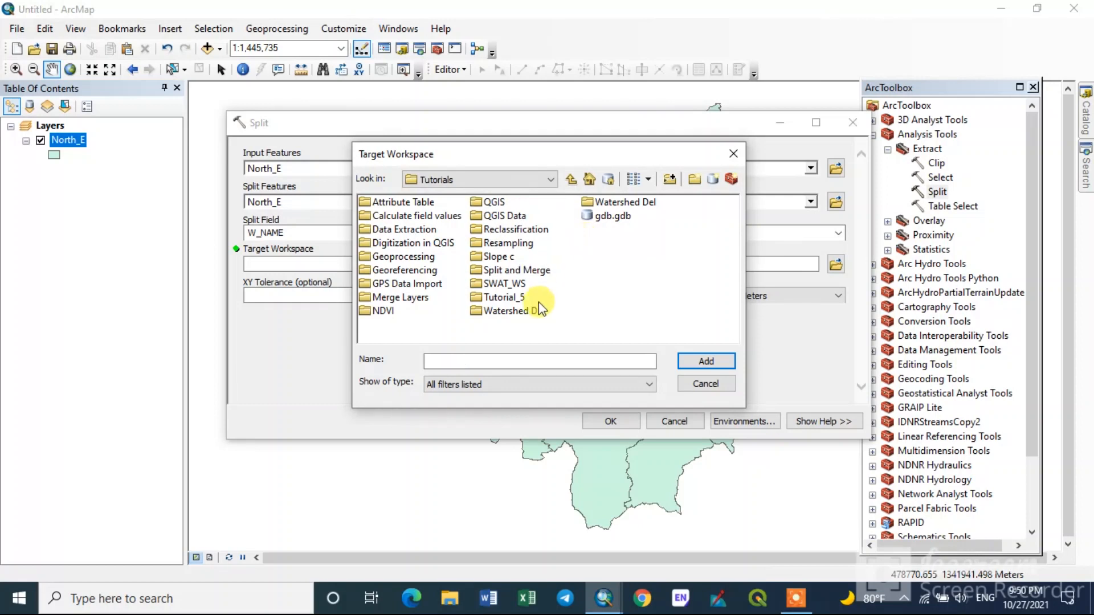
# - Create a subfolder named "Split" inside the Split and Merge folder
pyautogui.doubleClick(529, 271)
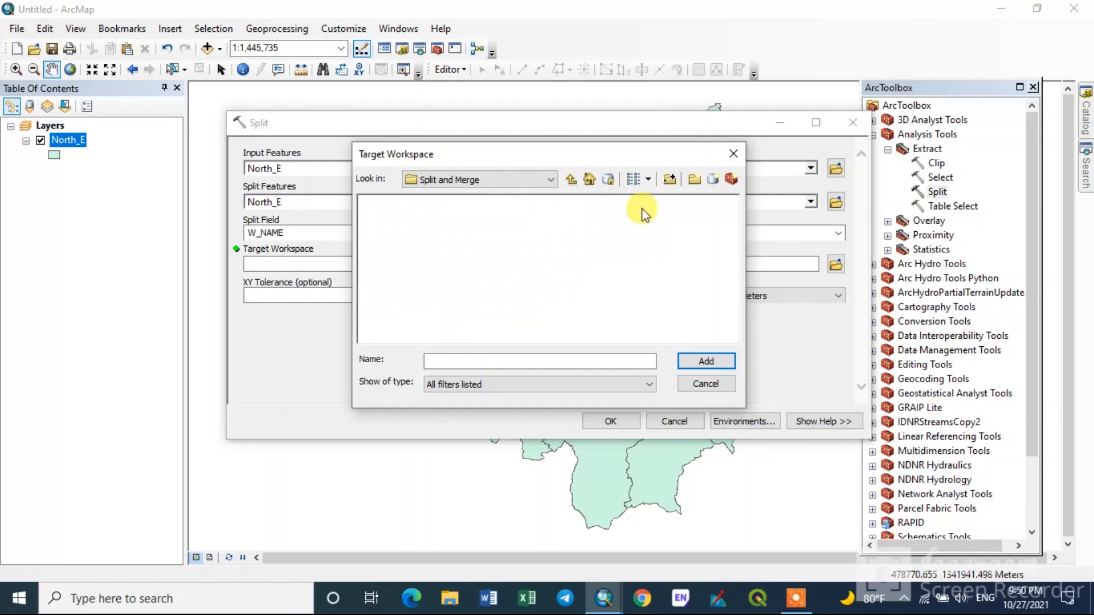
pyautogui.click(693, 180)
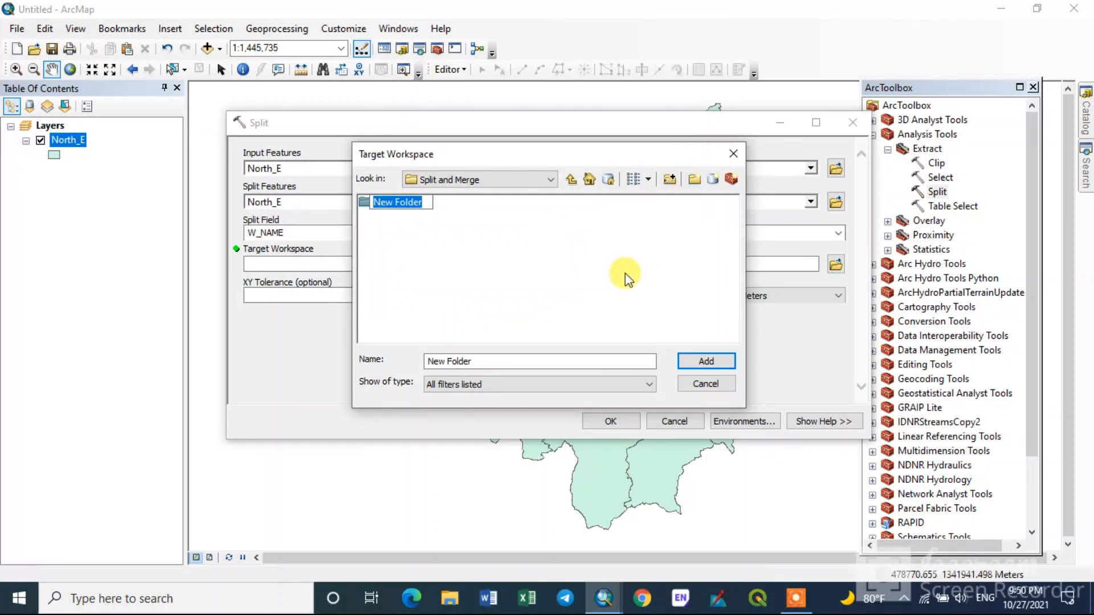
pyautogui.write('Split')
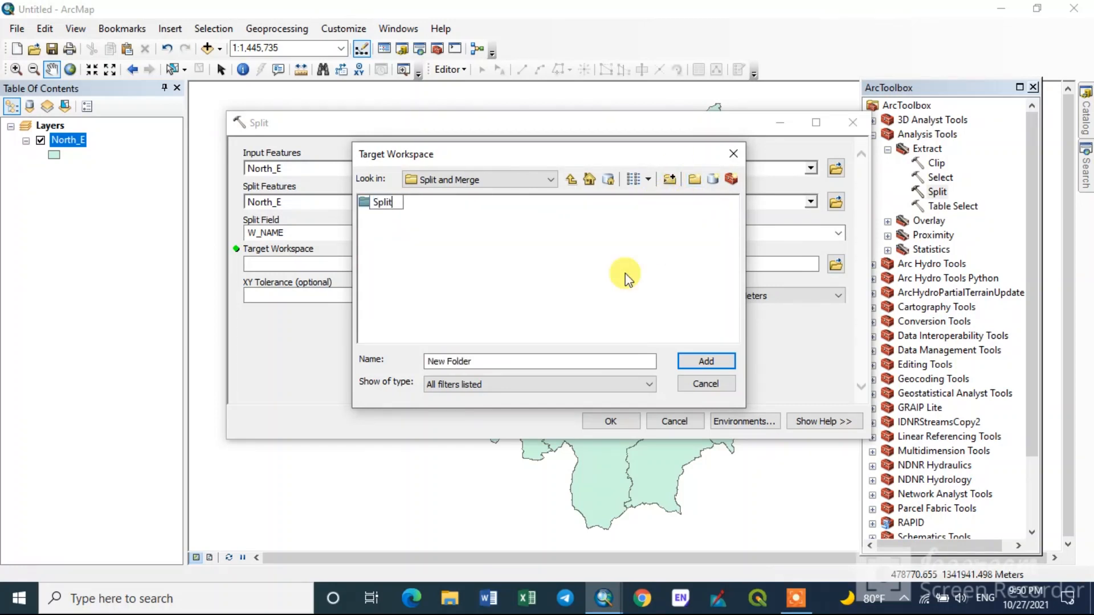
pyautogui.press('Return')
pyautogui.click(499, 265)
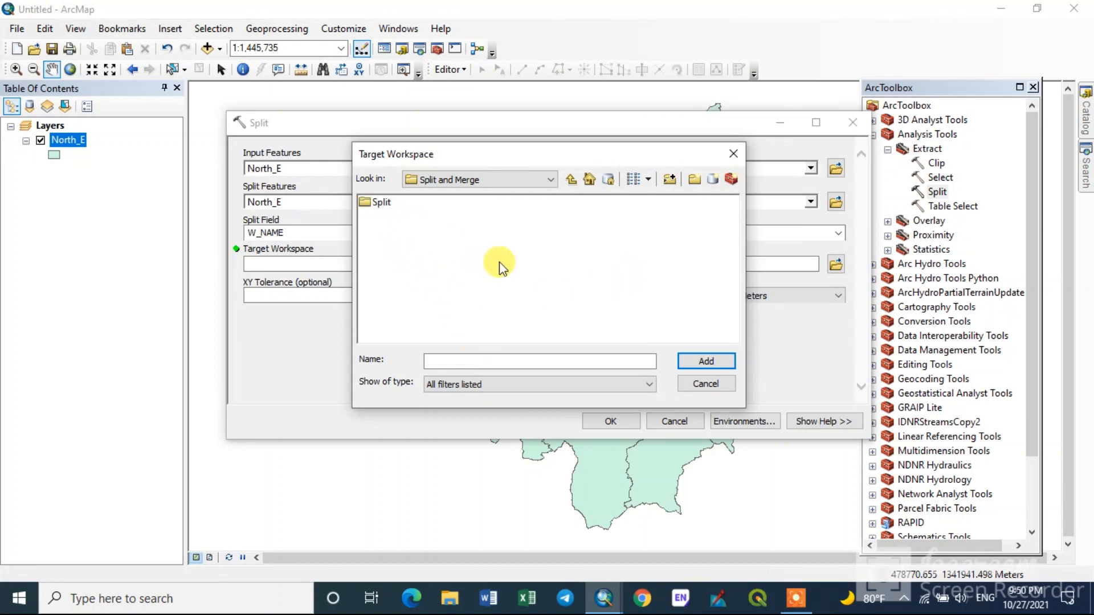
# - Choose the new Split subfolder as the target workspace and run the Split tool
pyautogui.click(378, 204)
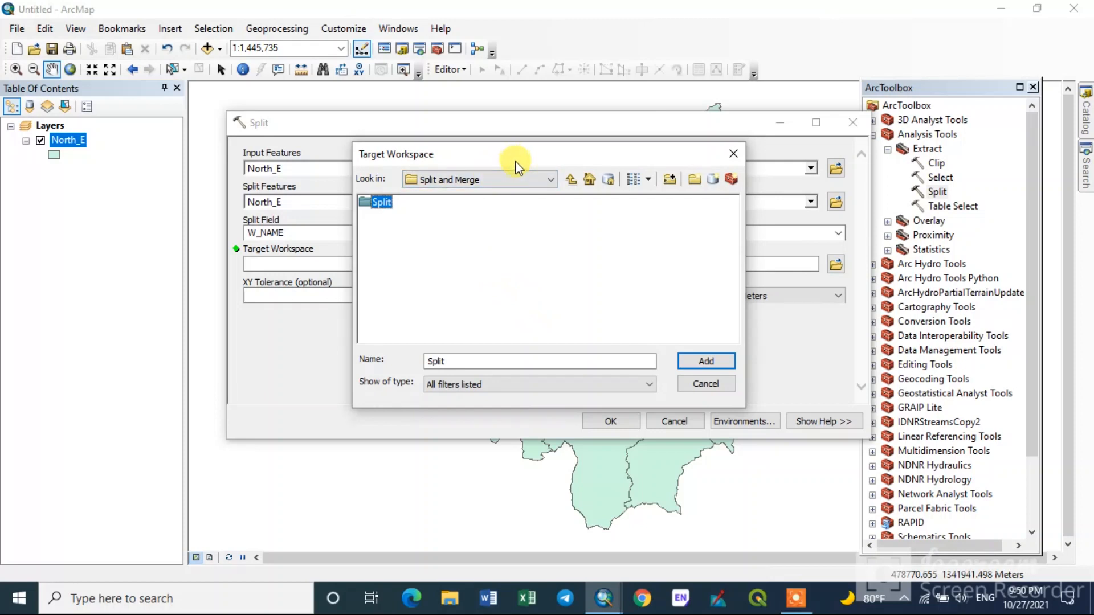
pyautogui.moveTo(515, 160)
pyautogui.mouseDown()
pyautogui.moveTo(514, 176)
pyautogui.moveTo(503, 165)
pyautogui.mouseUp()
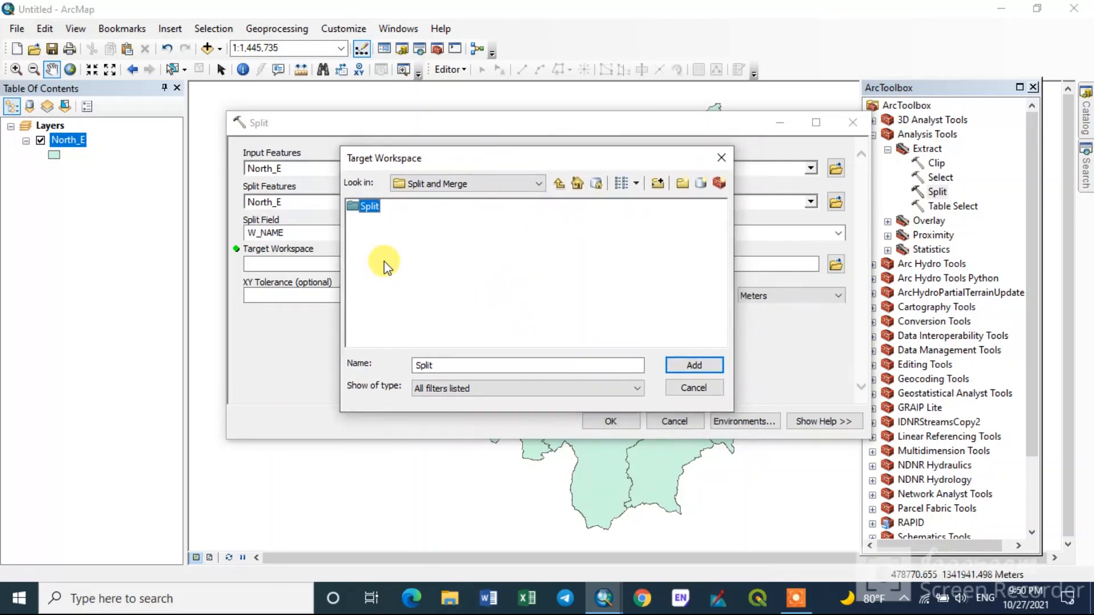
pyautogui.click(683, 364)
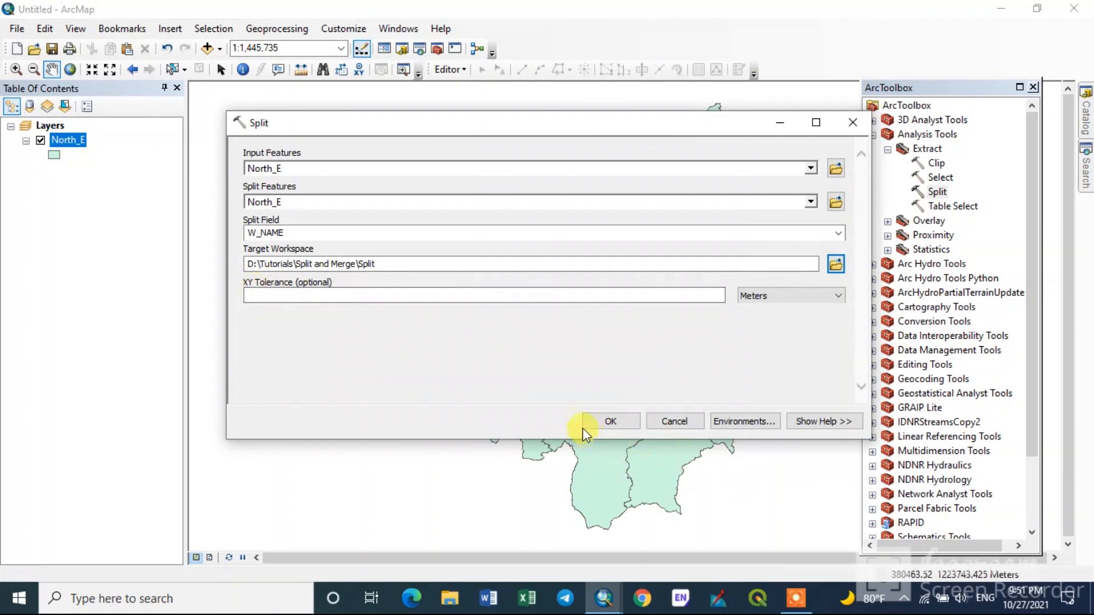
pyautogui.click(611, 422)
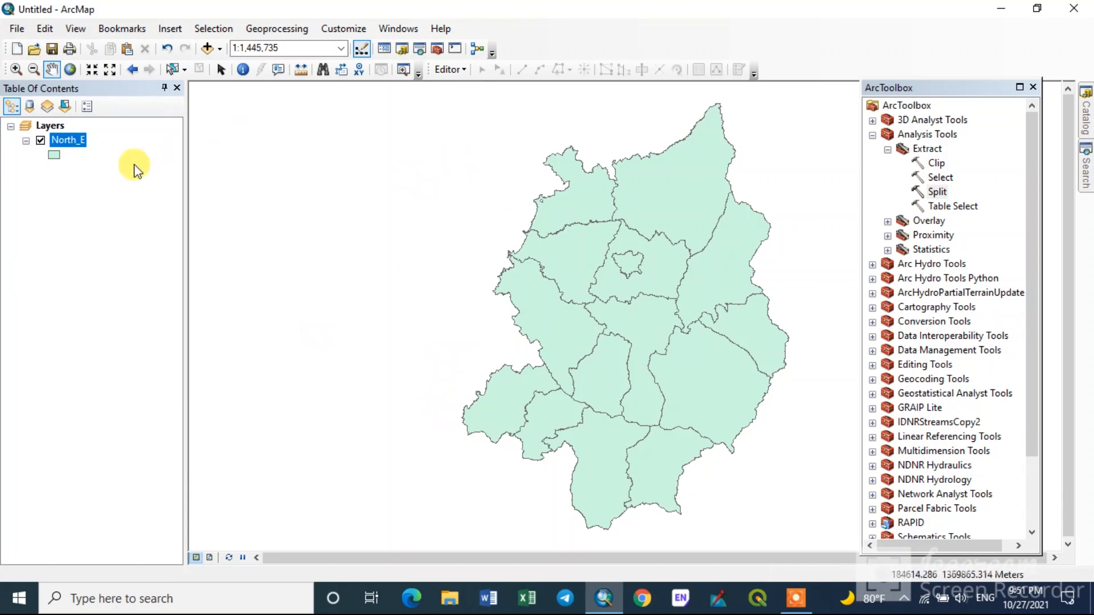
# - Open the North_E attribute table, review all the W_NAME records used for the split, and close it
pyautogui.click(70, 144)
pyautogui.rightClick(69, 140)
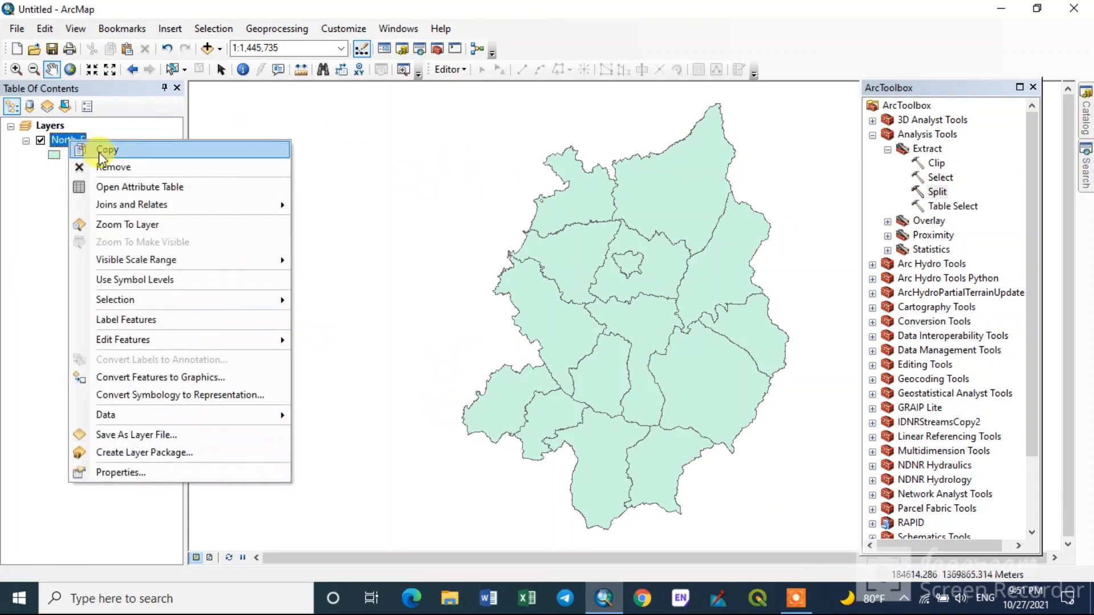
pyautogui.click(138, 185)
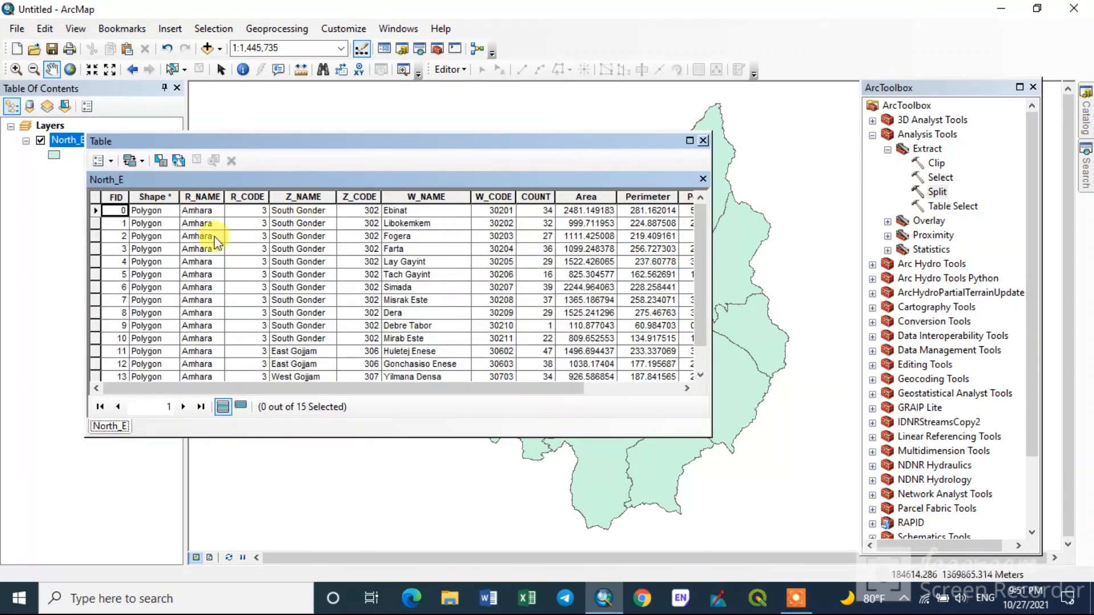
pyautogui.scroll(-1, 180, 278)
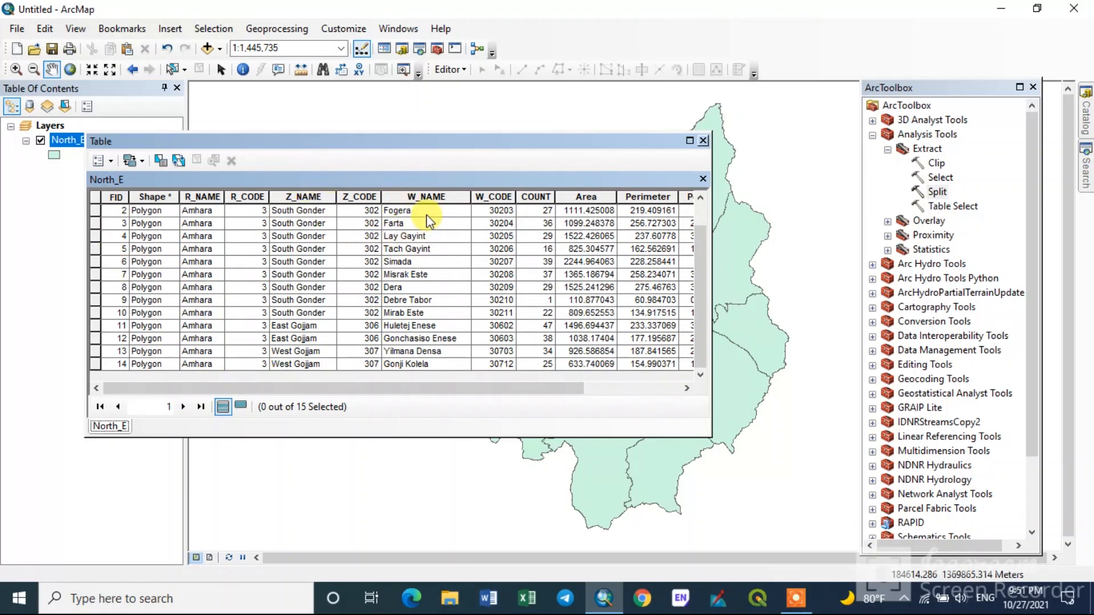
pyautogui.scroll(1, 422, 212)
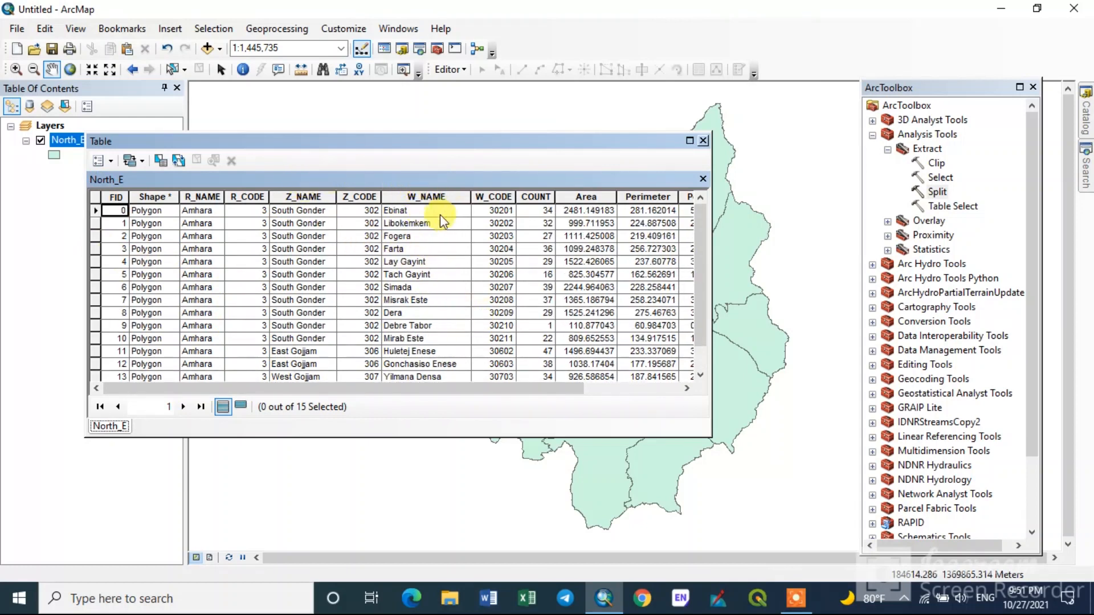
pyautogui.scroll(-1, 422, 225)
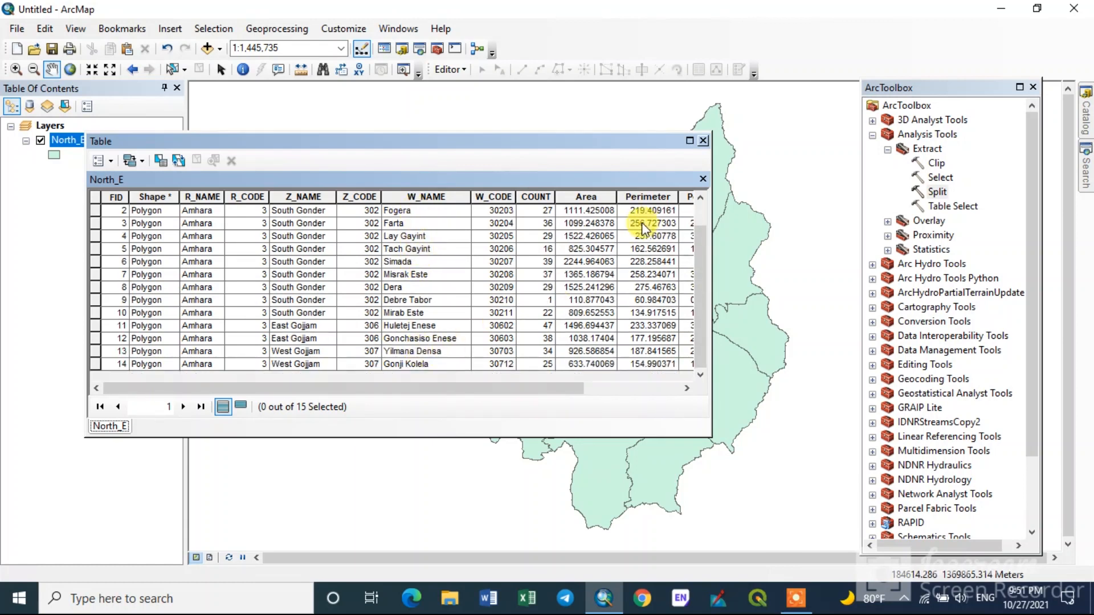
pyautogui.click(703, 140)
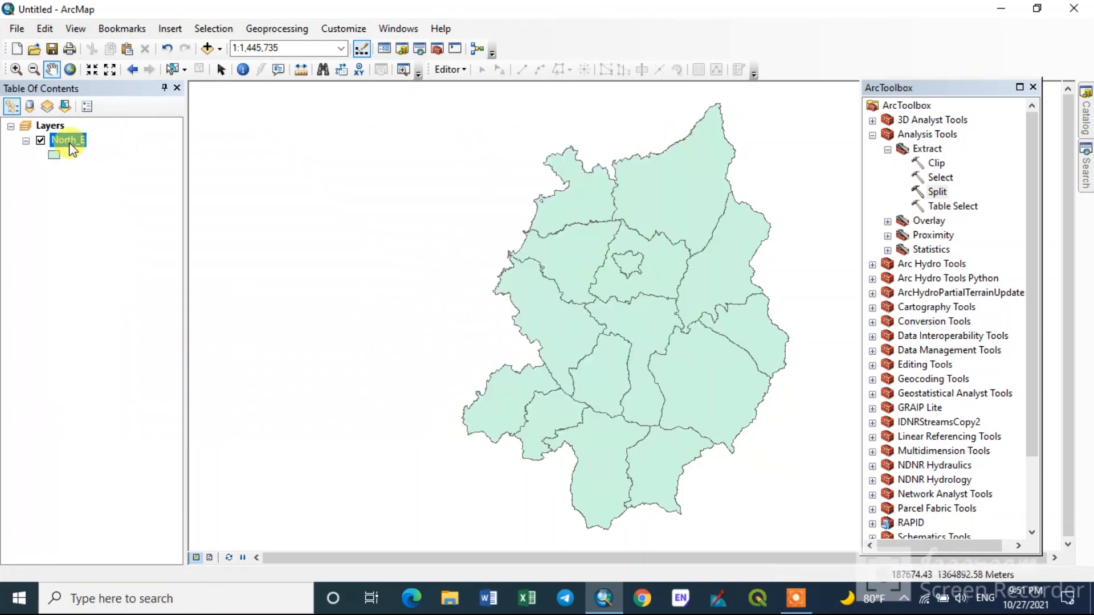
# - Remove the North_E layer from the map
pyautogui.rightClick(69, 142)
pyautogui.click(111, 171)
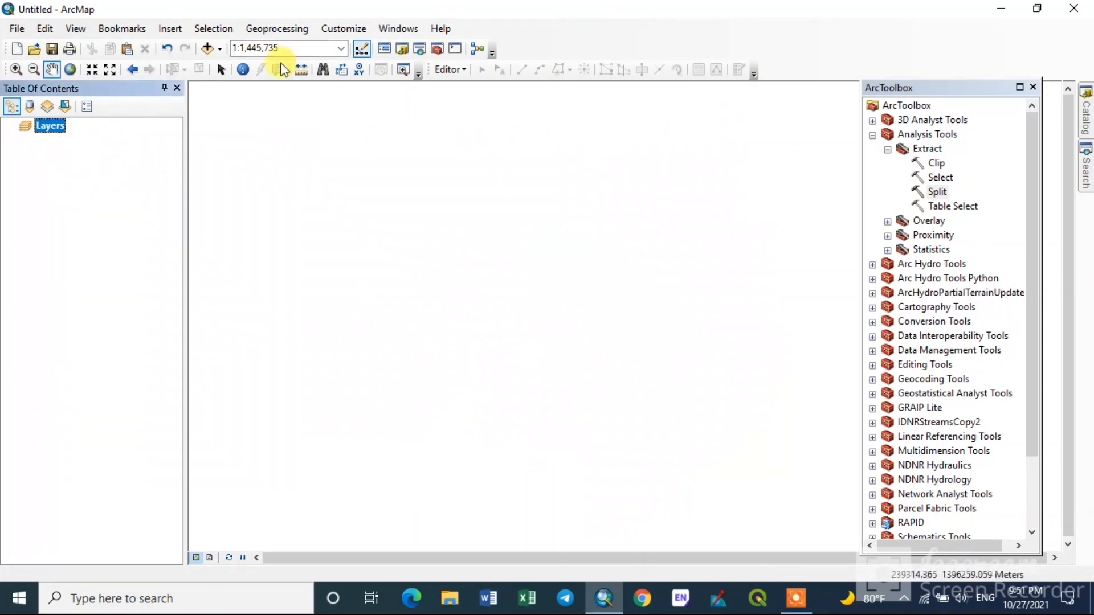
# - Add all the shapefiles from the Split folder inside Split and Merge to the map
pyautogui.click(207, 49)
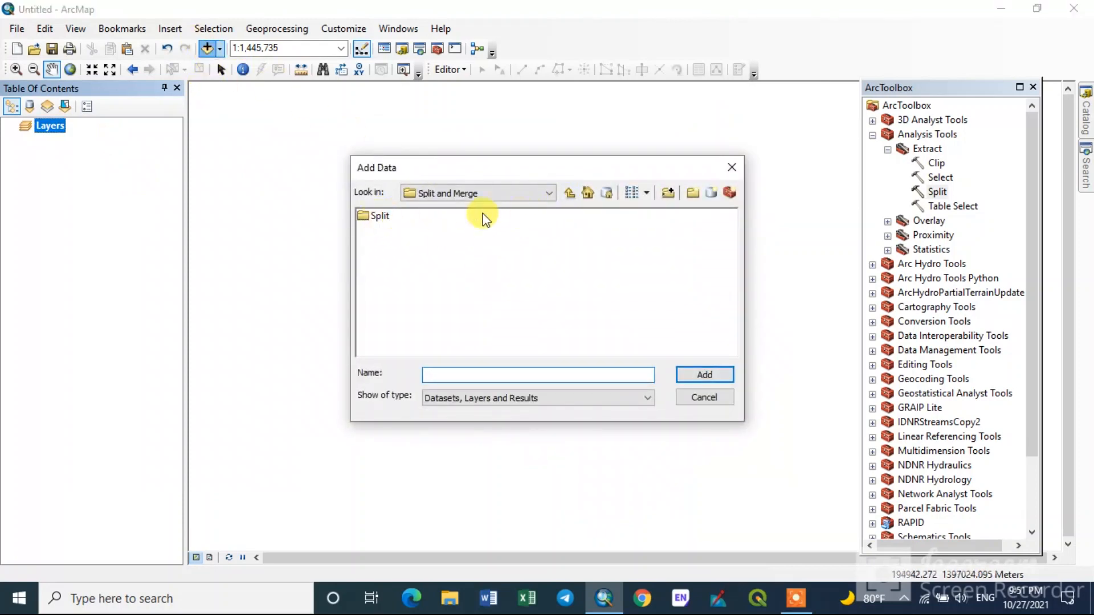
pyautogui.click(569, 194)
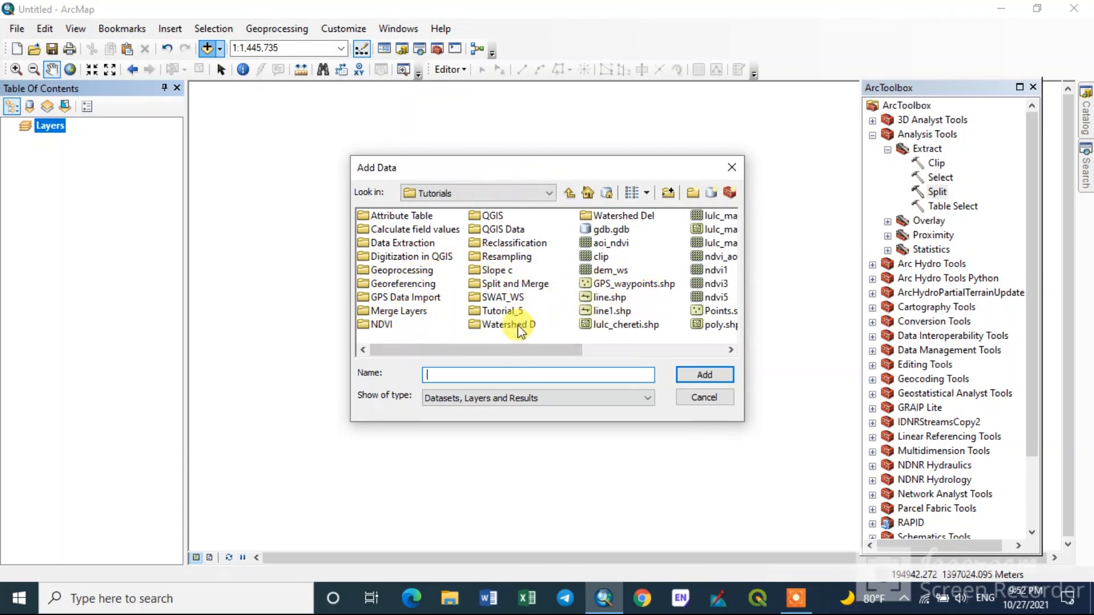
pyautogui.doubleClick(496, 283)
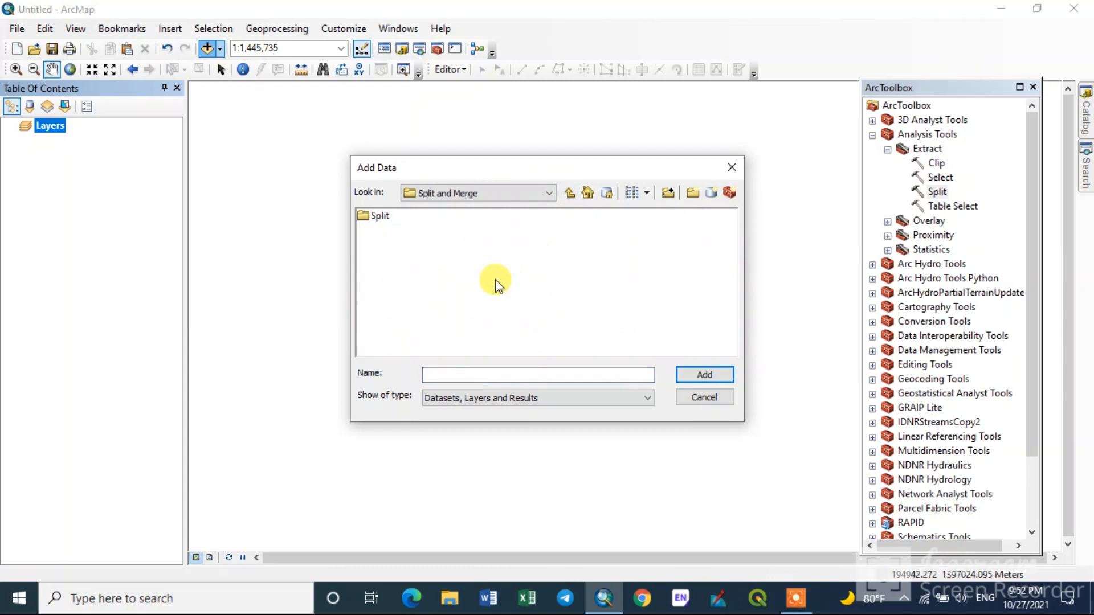
pyautogui.doubleClick(379, 217)
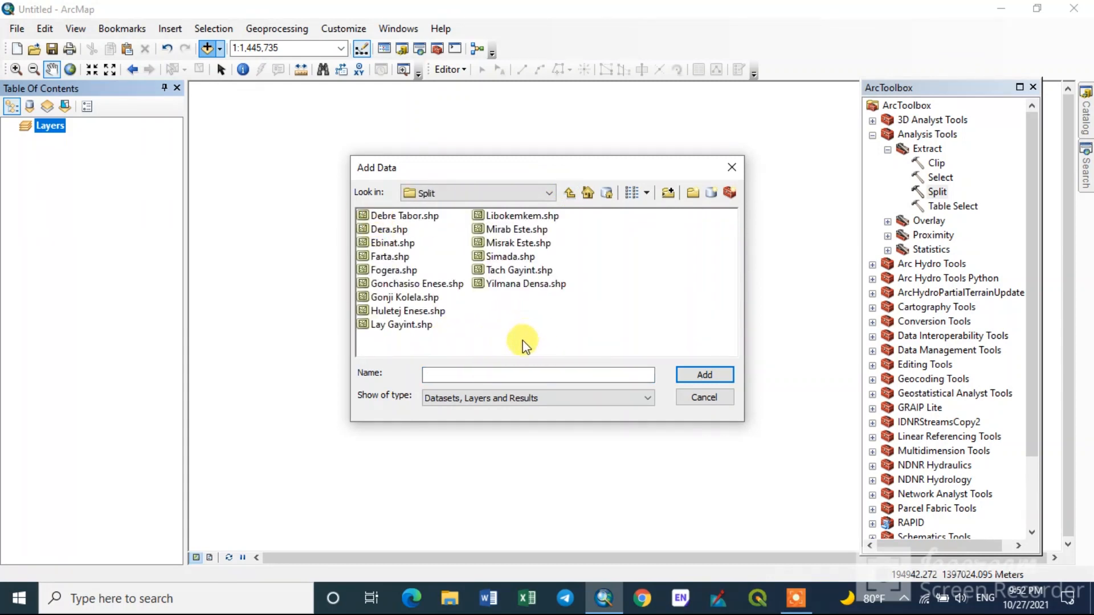
pyautogui.moveTo(562, 344); pyautogui.dragTo(375, 217)
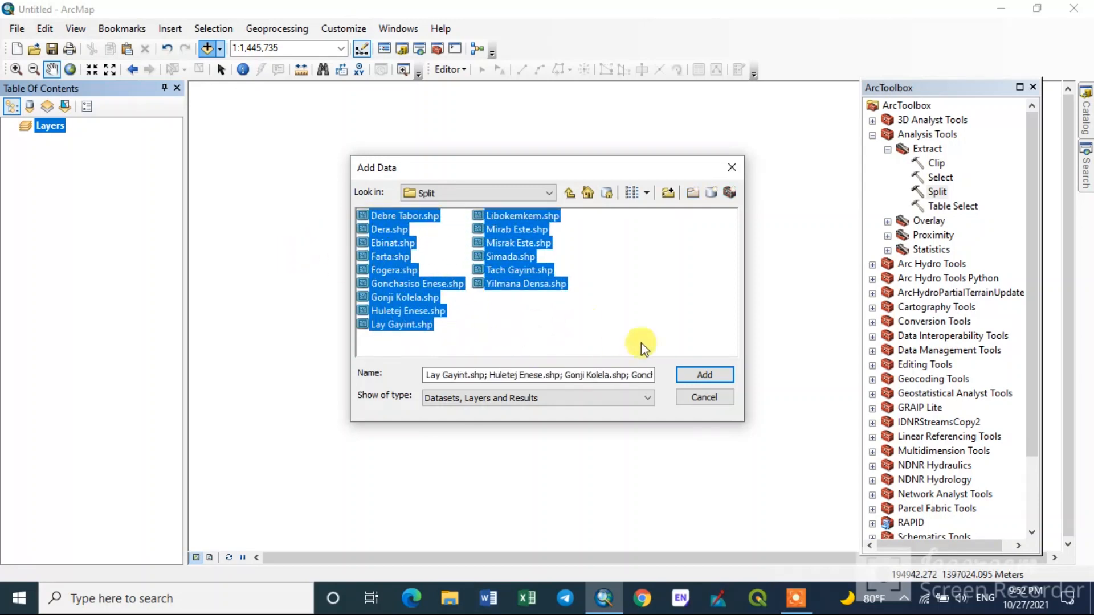
pyautogui.click(698, 373)
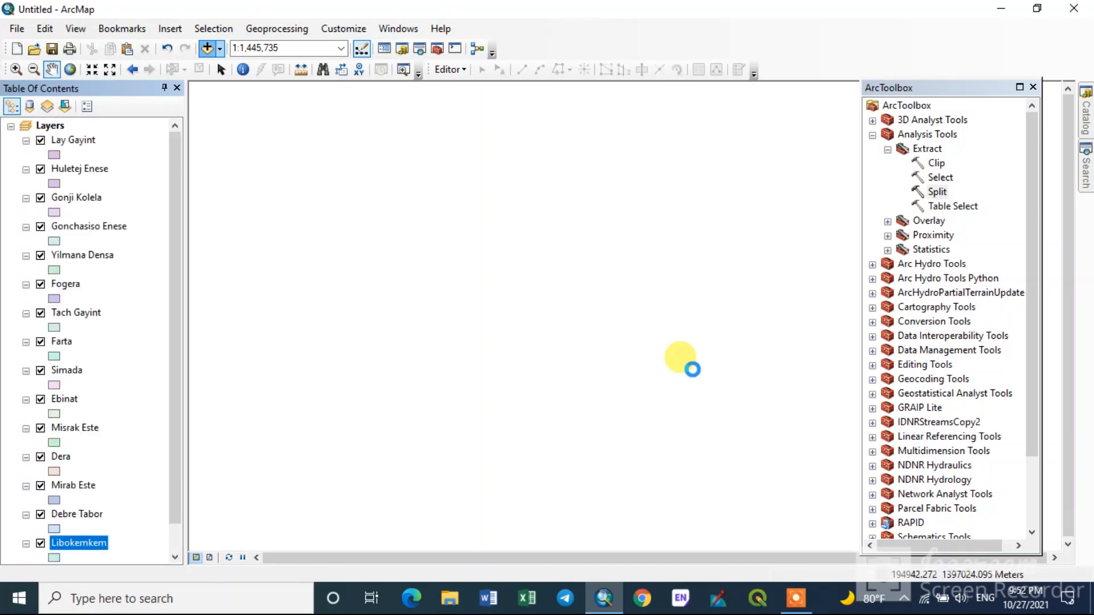
# - Open the attribute table of the Lay Gayint layer, review its record, and close it
pyautogui.click(154, 285)
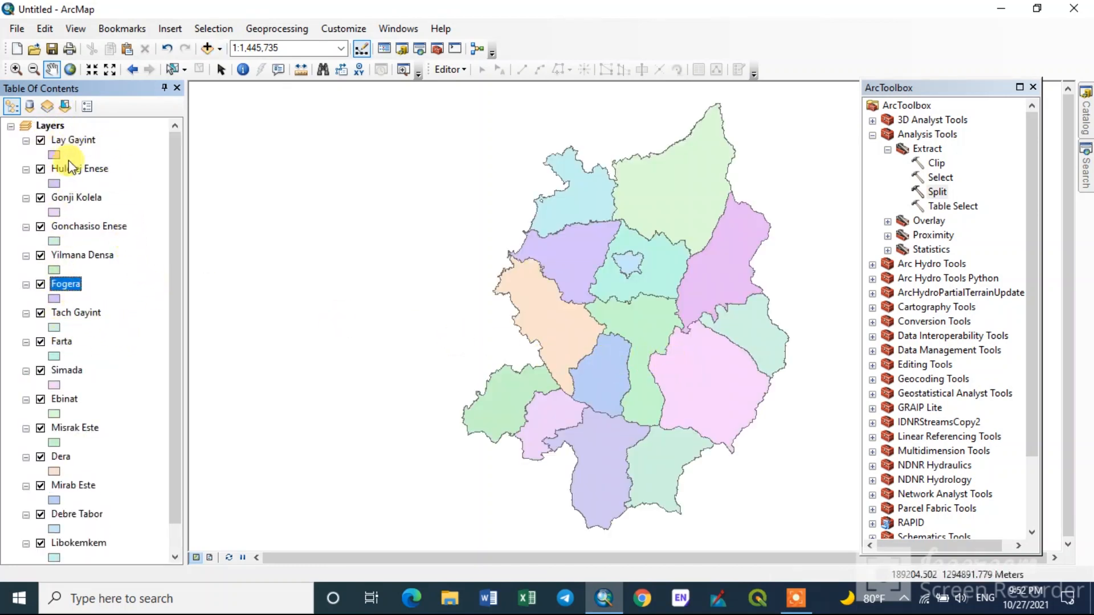
pyautogui.moveTo(173, 269); pyautogui.dragTo(176, 232)
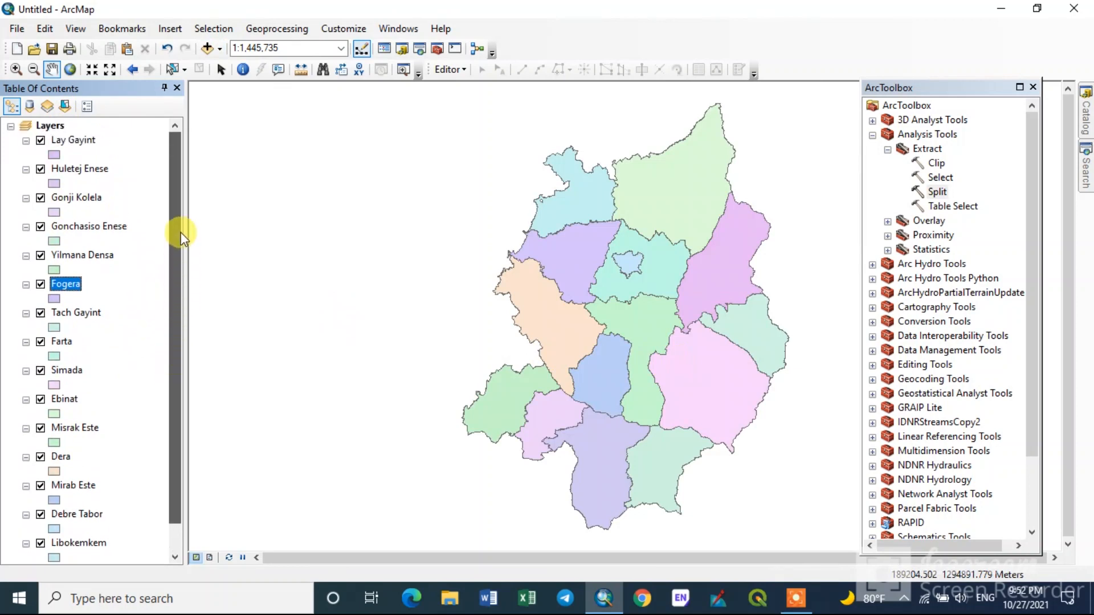
pyautogui.rightClick(74, 141)
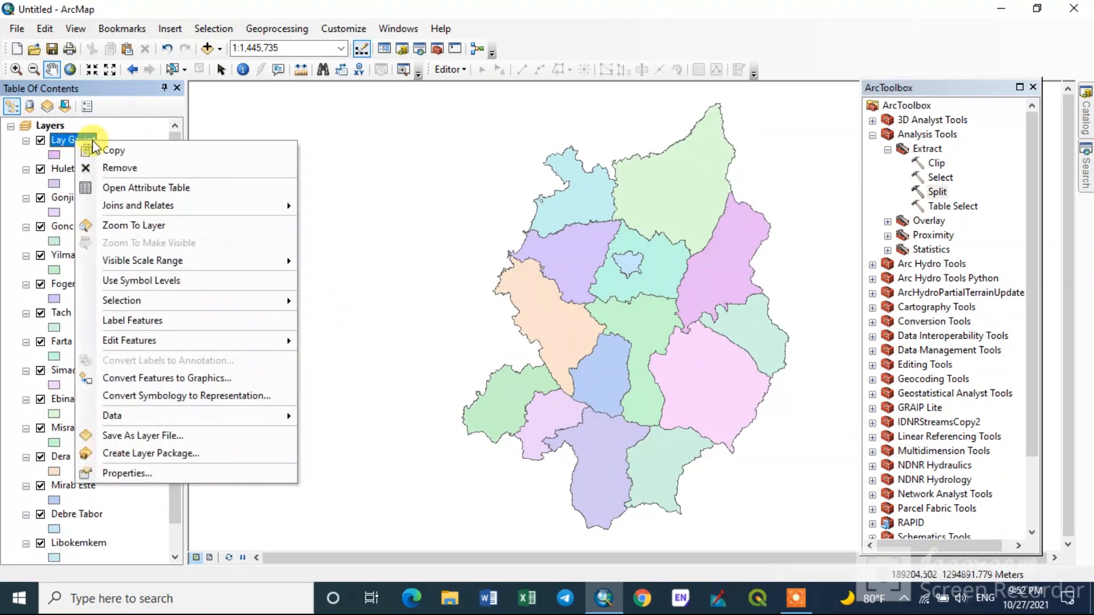
pyautogui.click(153, 191)
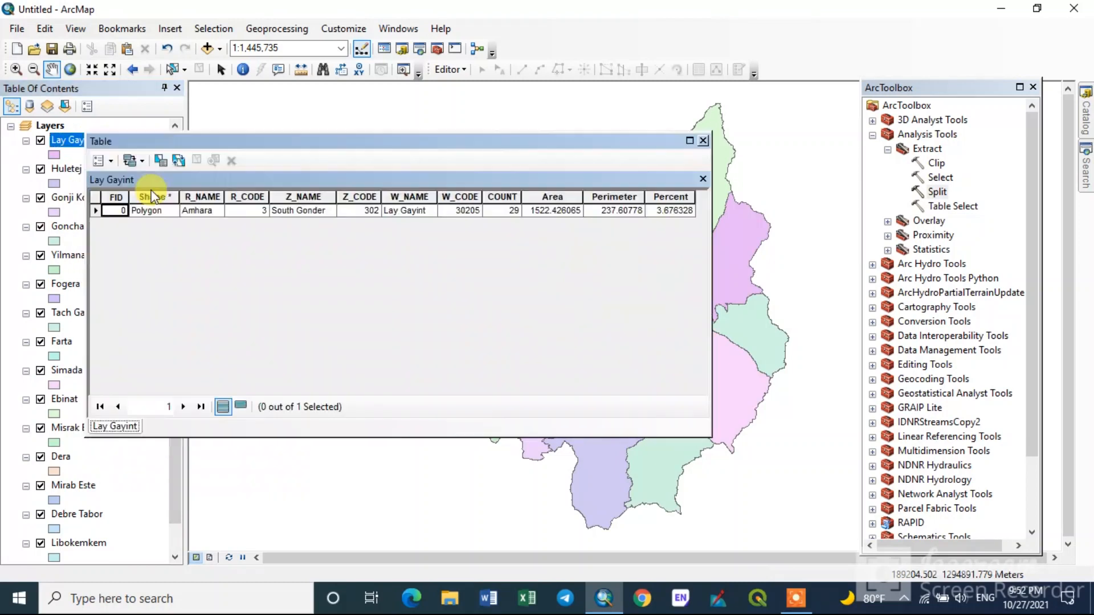
pyautogui.click(704, 141)
# - Open the attribute table of the Huletej Enese layer, review its record, and close it
pyautogui.click(63, 171)
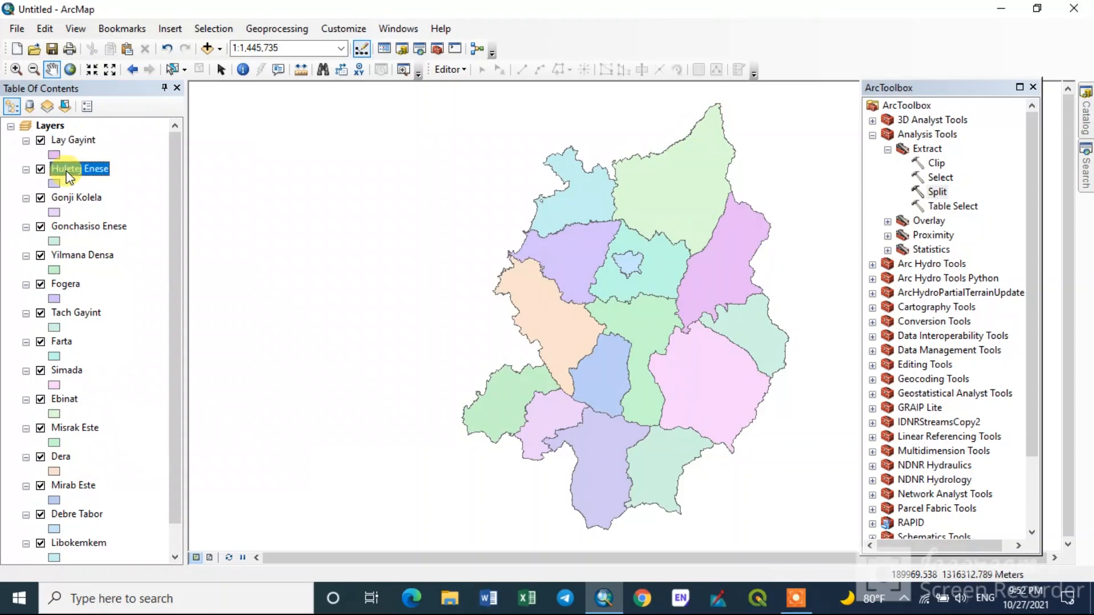
pyautogui.rightClick(79, 176)
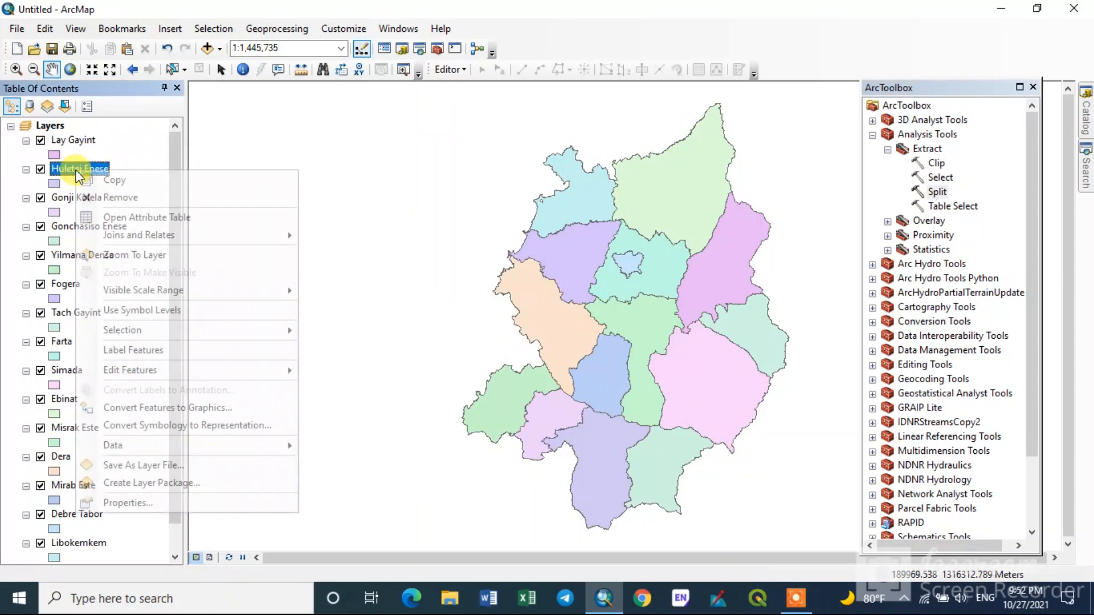
pyautogui.click(159, 214)
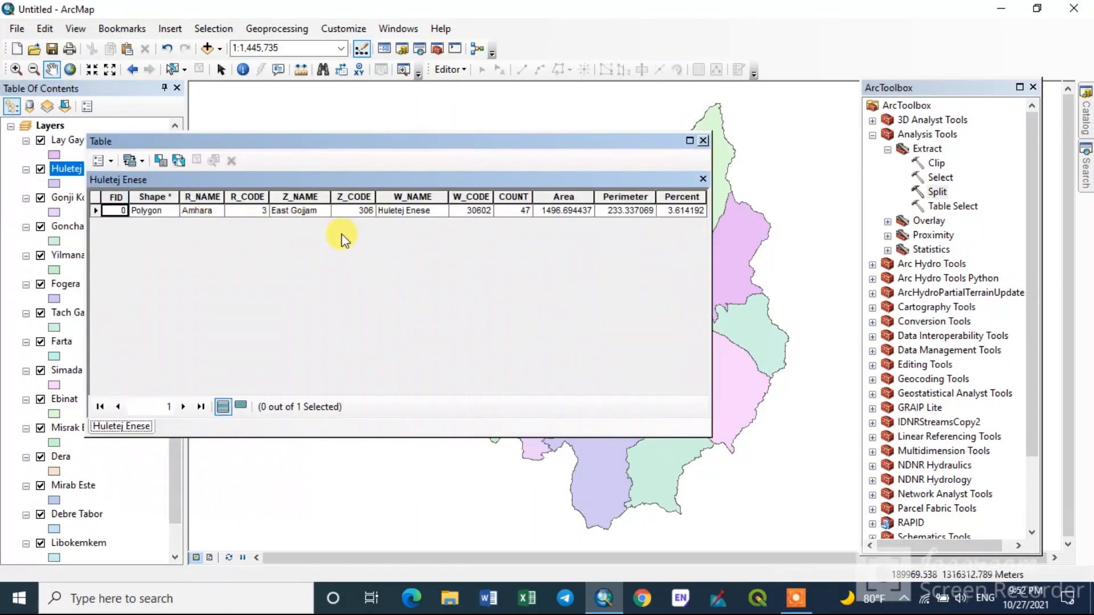
pyautogui.click(704, 140)
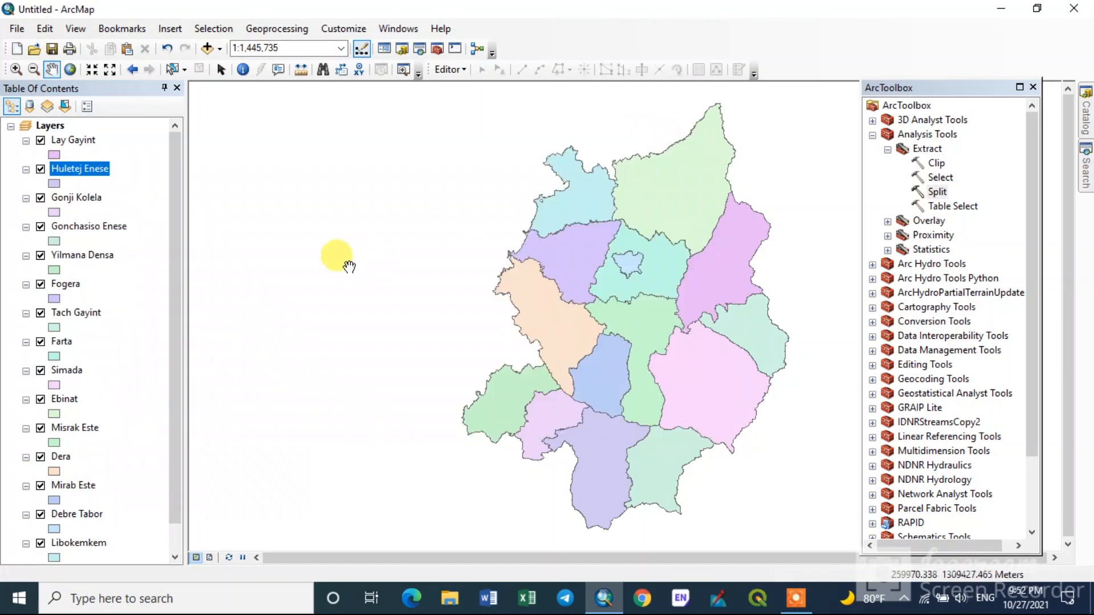
# - Turn off the visibility of every split layer one by one, from Lay Gayint down to Libokemkem
pyautogui.click(41, 141)
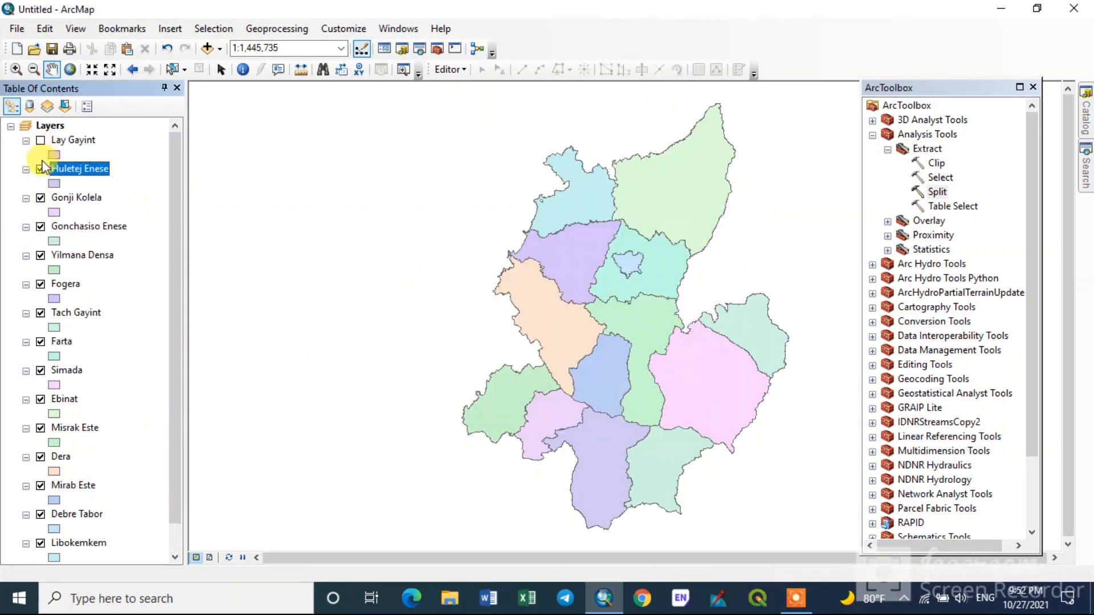
pyautogui.click(41, 170)
pyautogui.click(40, 199)
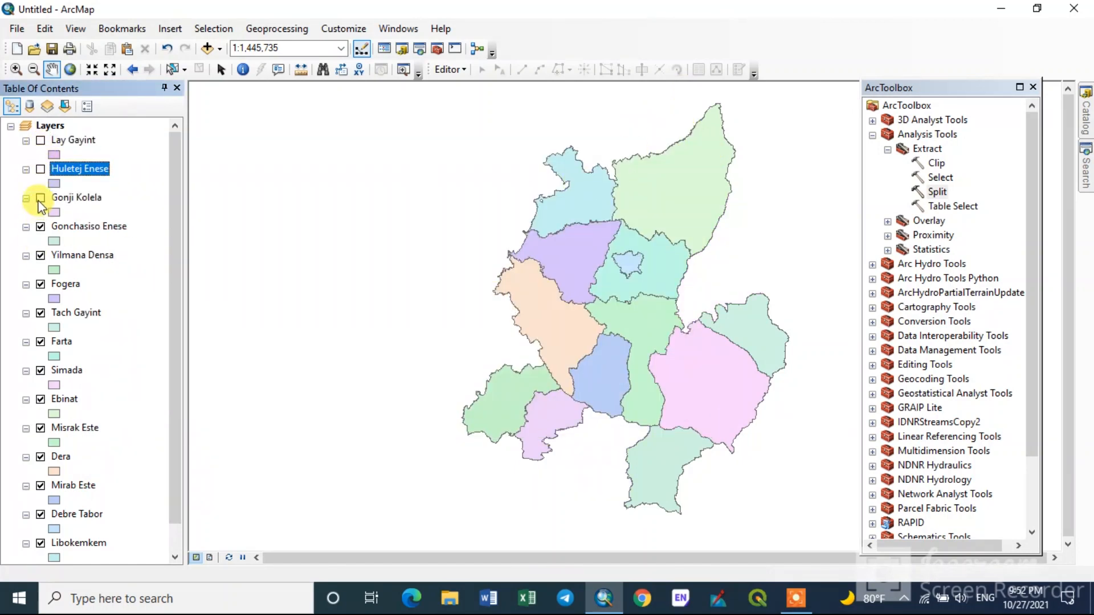
pyautogui.click(40, 227)
pyautogui.click(41, 256)
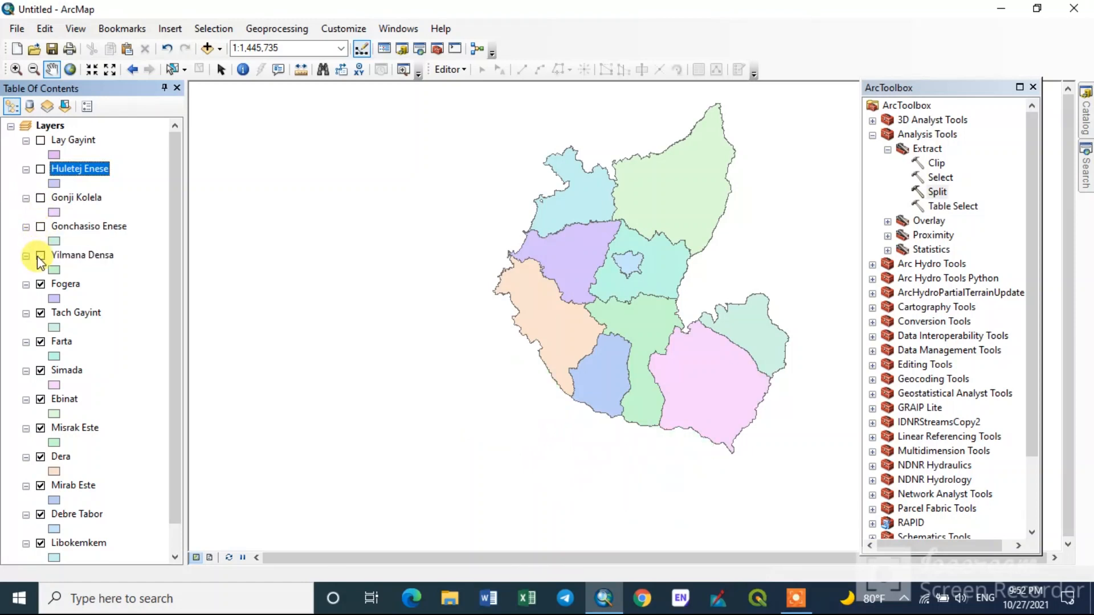
pyautogui.click(40, 284)
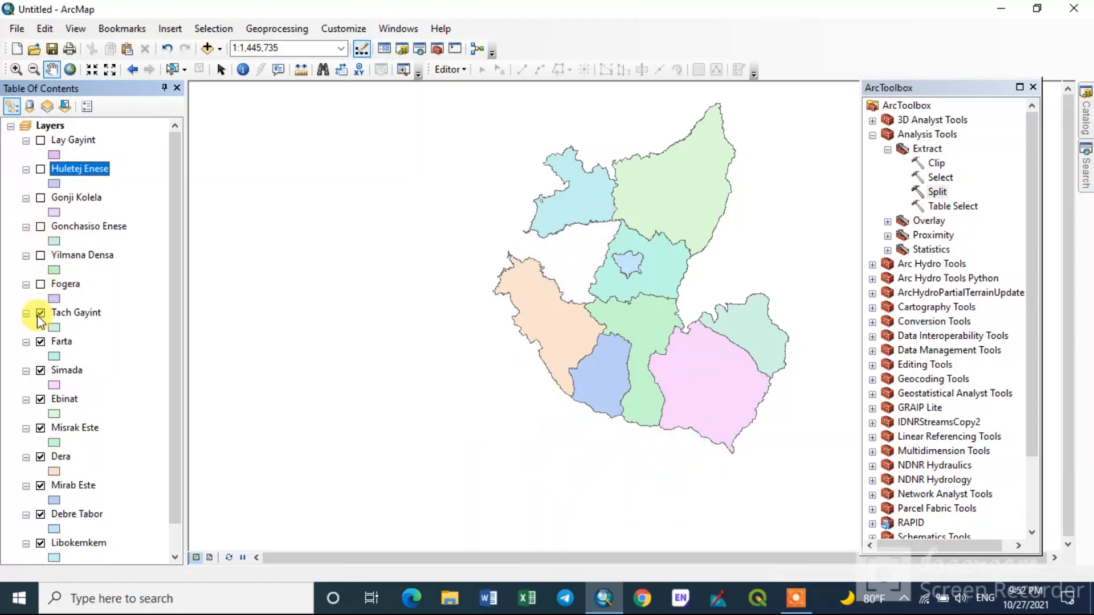
pyautogui.click(41, 314)
pyautogui.click(40, 342)
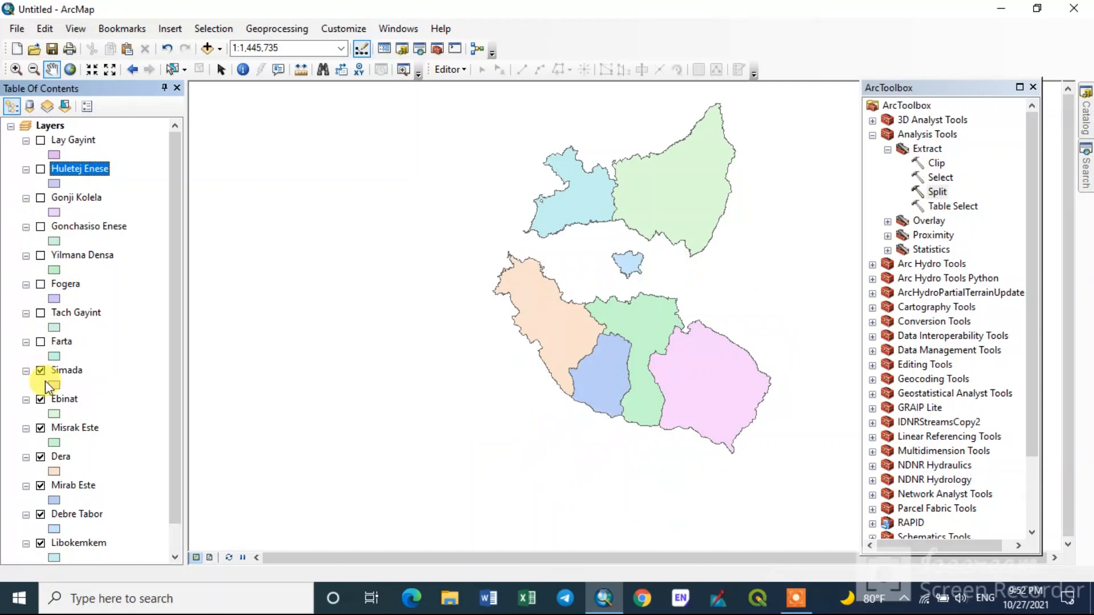
pyautogui.click(41, 371)
pyautogui.click(41, 399)
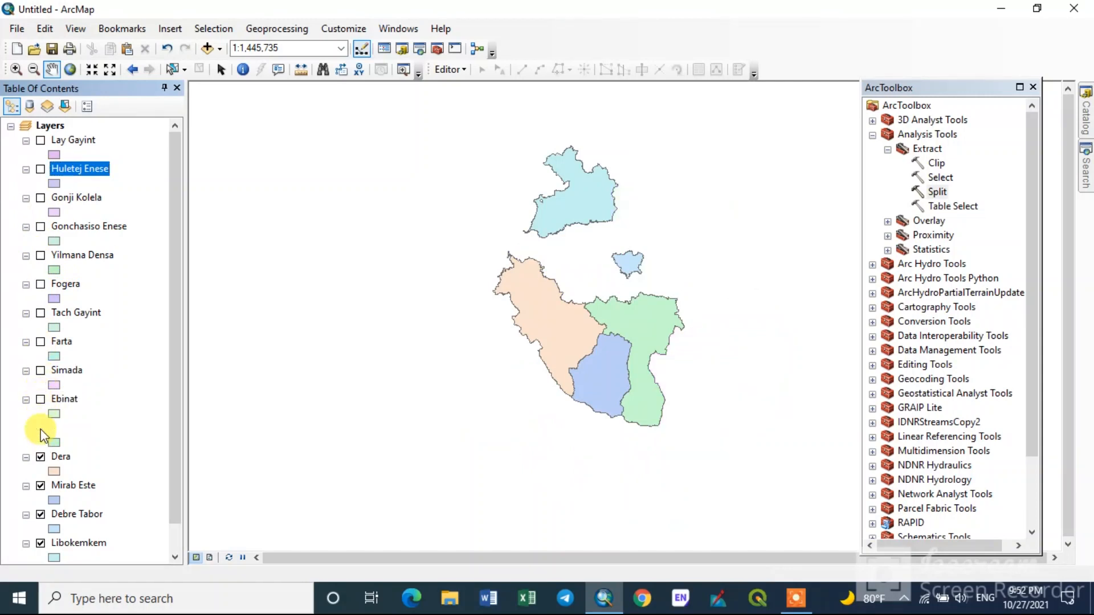
pyautogui.click(41, 429)
pyautogui.click(40, 457)
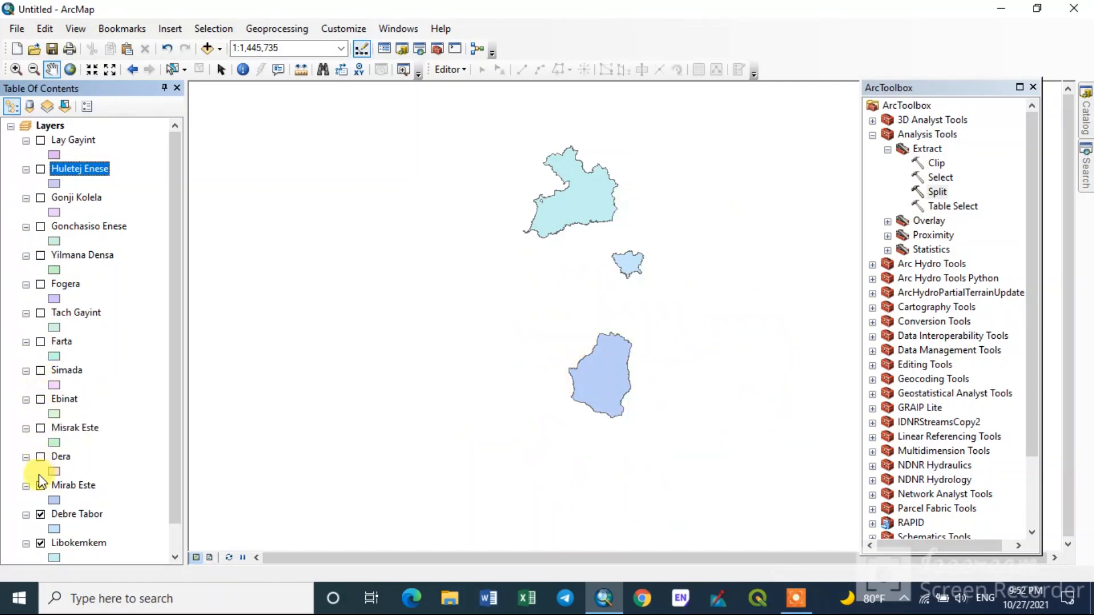
pyautogui.click(40, 515)
pyautogui.moveTo(180, 370); pyautogui.dragTo(159, 451)
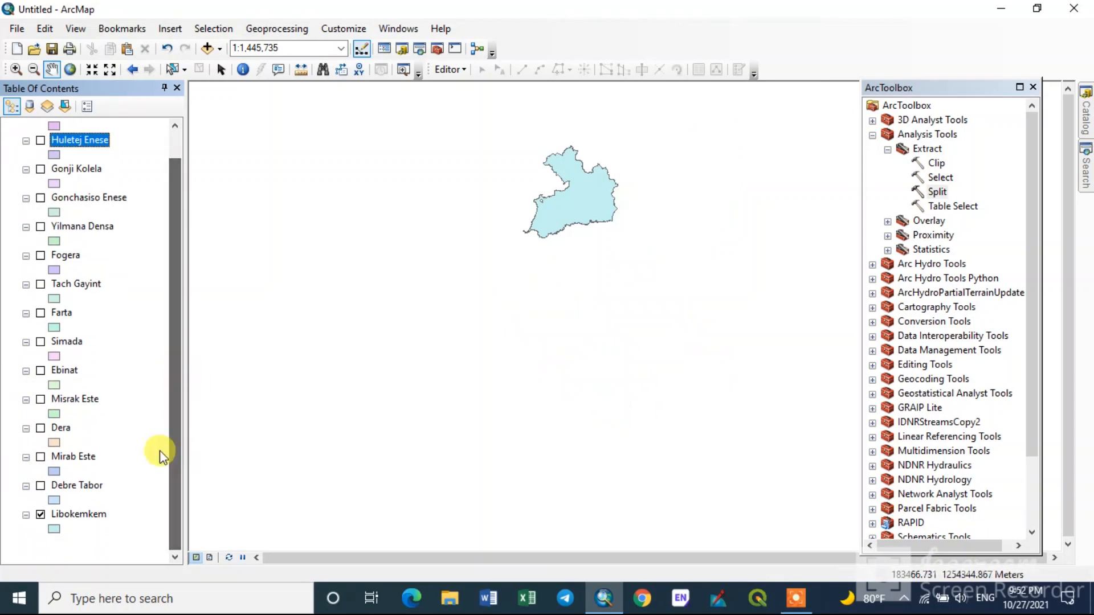
pyautogui.click(40, 515)
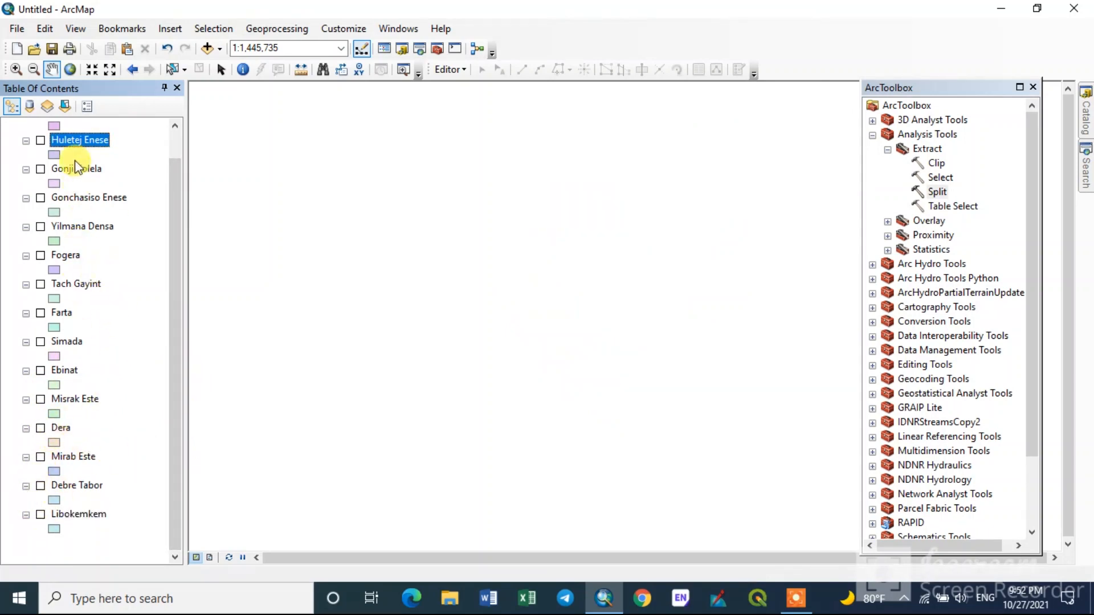
# - Turn the visibility of all the split layers back on, from Lay Gayint down to Libokemkem
pyautogui.scroll(1, 75, 170)
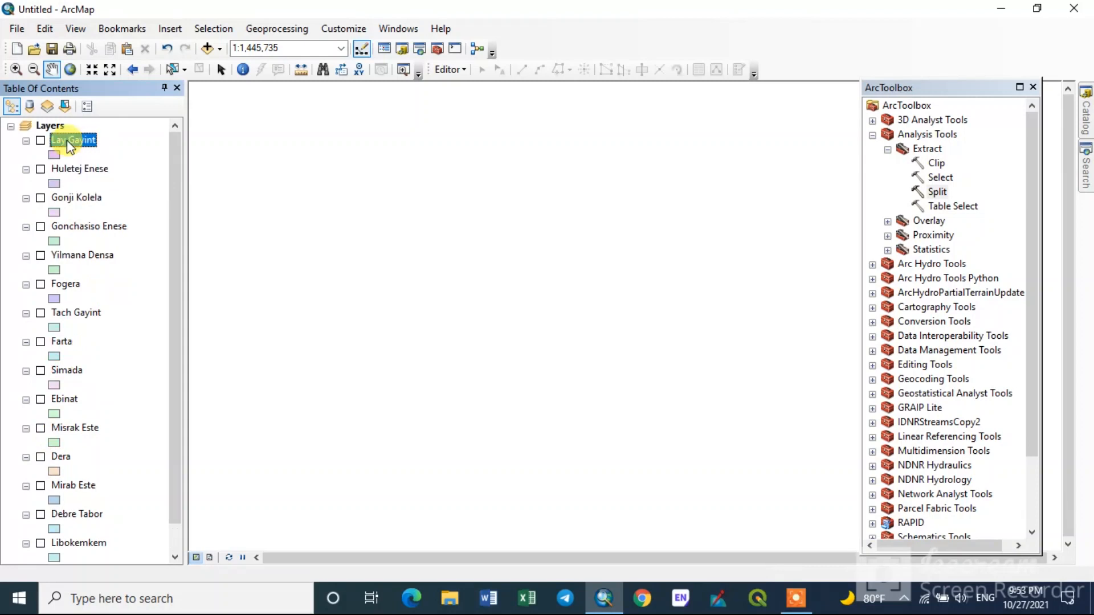
pyautogui.keyDown('ctrl'); pyautogui.click(73, 168); pyautogui.keyUp('ctrl')
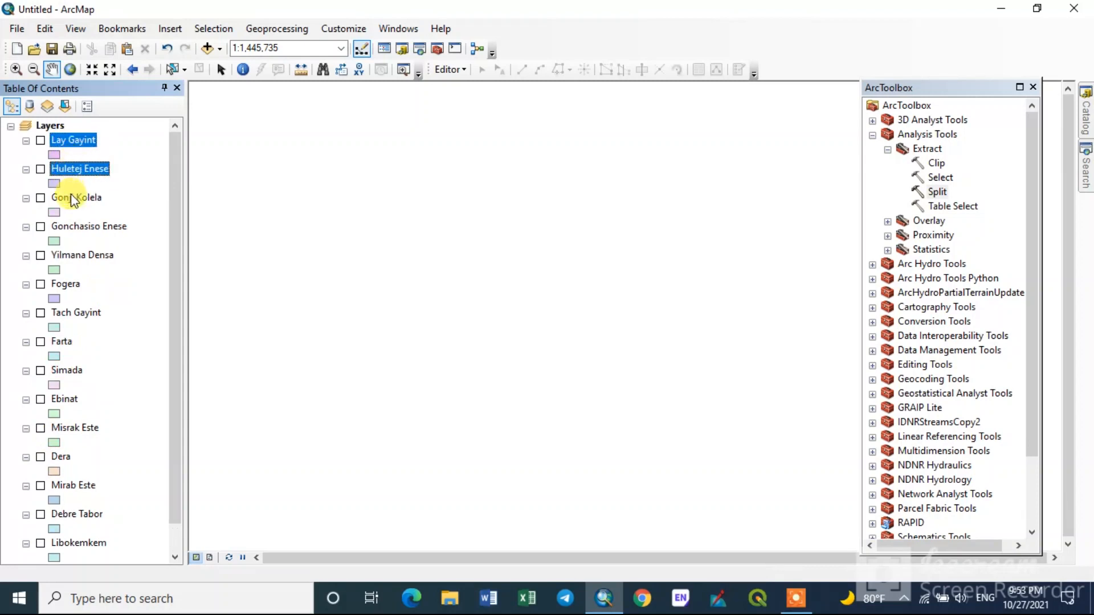
pyautogui.click(40, 142)
pyautogui.click(40, 170)
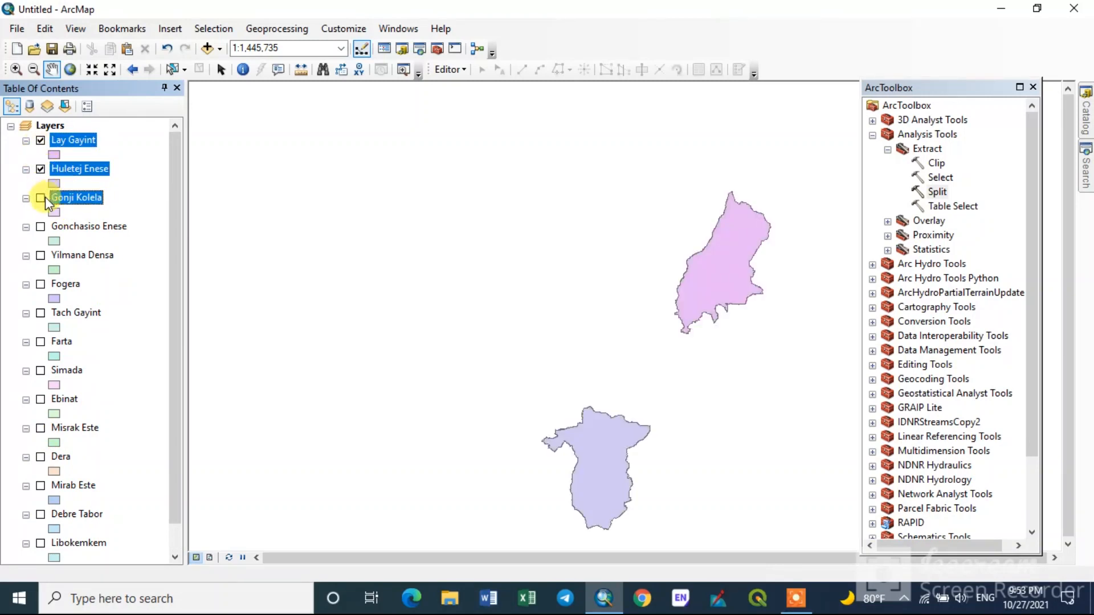
pyautogui.click(40, 198)
pyautogui.click(40, 227)
pyautogui.click(40, 256)
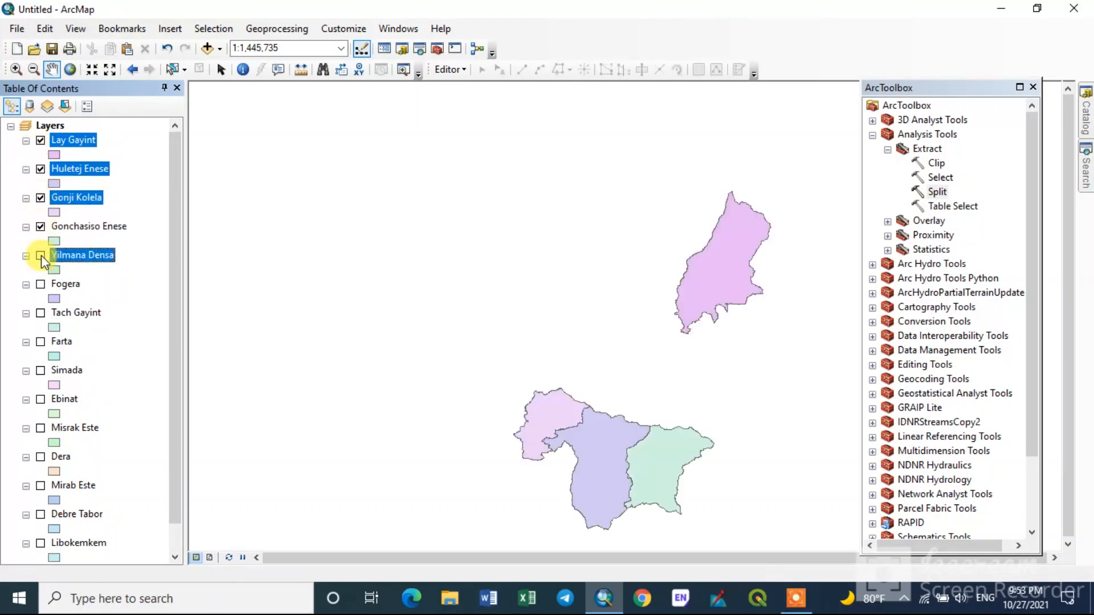
pyautogui.click(41, 255)
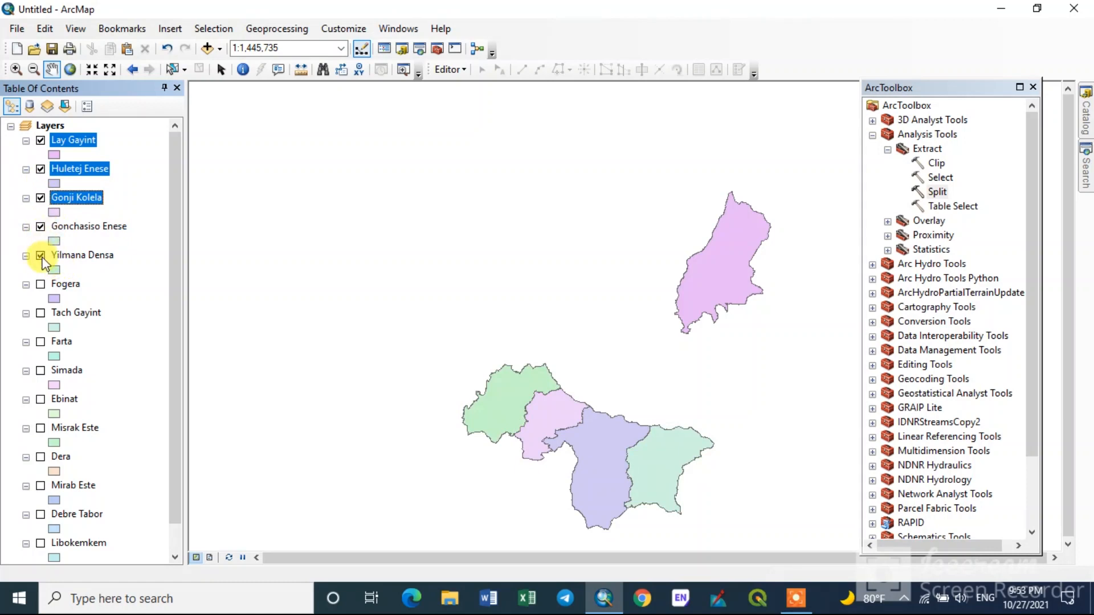
pyautogui.keyDown('ctrl'); pyautogui.click(40, 284); pyautogui.keyUp('ctrl')
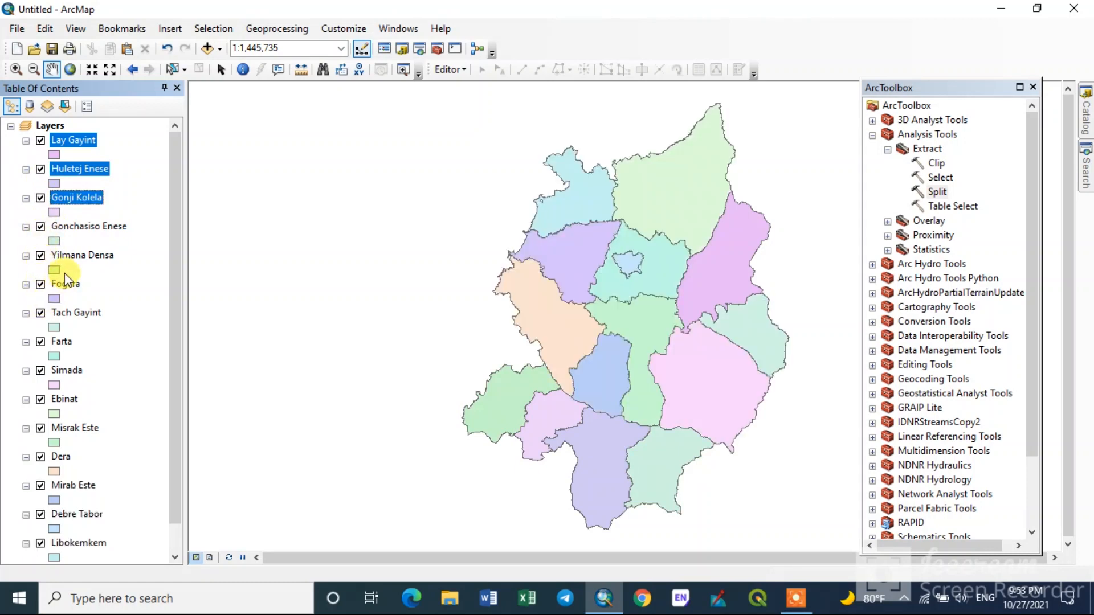
# - Select all the split layers, from Lay Gayint to Libokemkem, and remove them from the map
pyautogui.keyDown('ctrl'); pyautogui.click(74, 227); pyautogui.keyUp('ctrl')
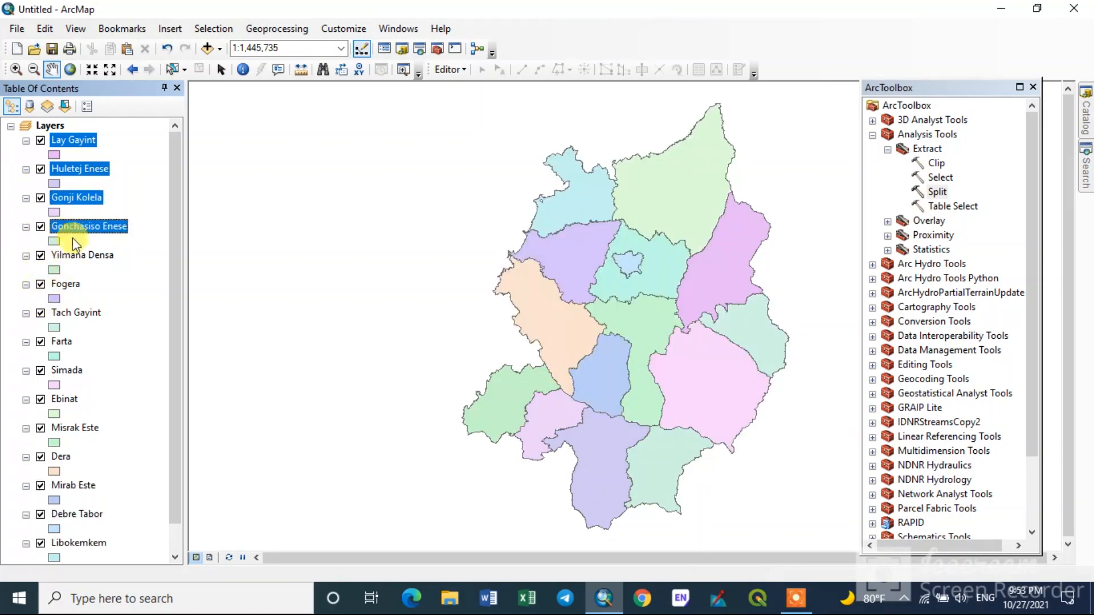
pyautogui.keyDown('ctrl'); pyautogui.click(73, 255); pyautogui.keyUp('ctrl')
pyautogui.keyDown('ctrl'); pyautogui.click(65, 284); pyautogui.keyUp('ctrl')
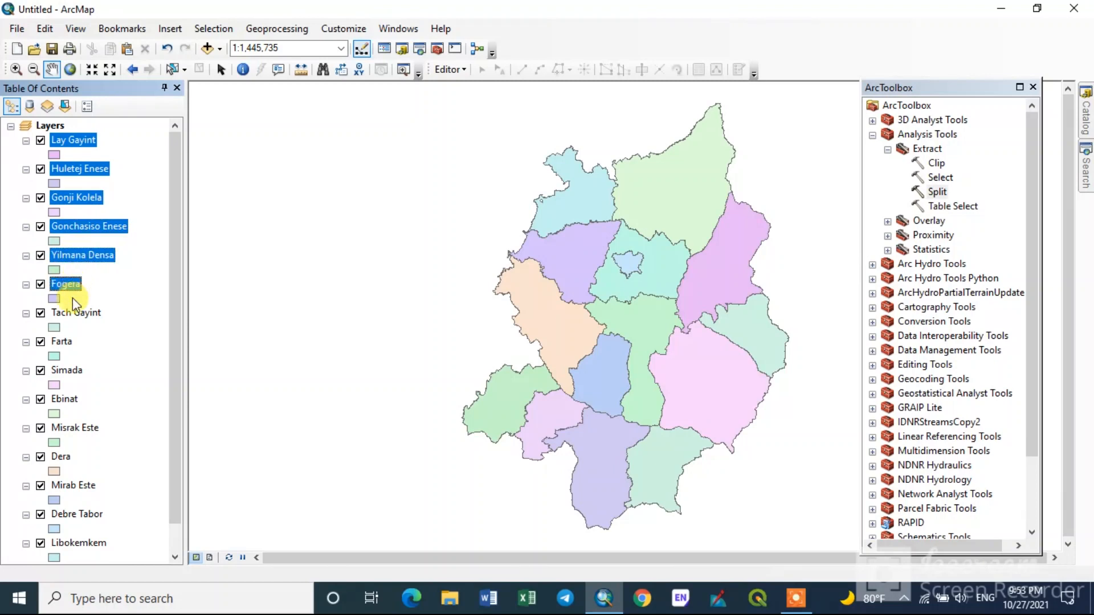
pyautogui.keyDown('ctrl'); pyautogui.click(66, 343); pyautogui.keyUp('ctrl')
pyautogui.keyDown('ctrl'); pyautogui.click(67, 371); pyautogui.keyUp('ctrl')
pyautogui.keyDown('ctrl'); pyautogui.click(71, 429); pyautogui.keyUp('ctrl')
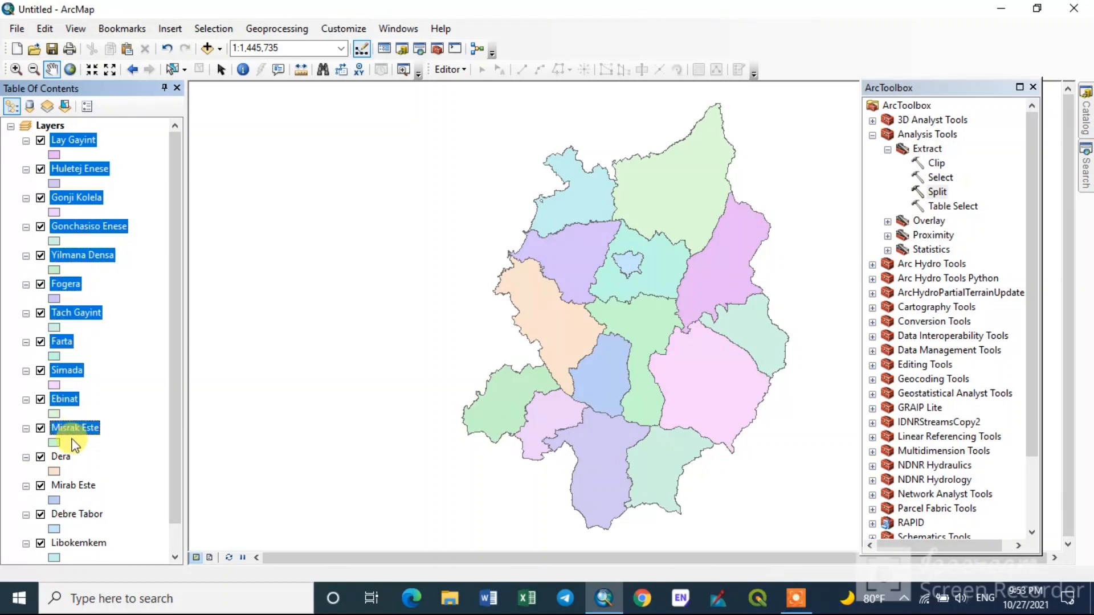
pyautogui.keyDown('ctrl'); pyautogui.click(64, 458); pyautogui.keyUp('ctrl')
pyautogui.keyDown('ctrl'); pyautogui.click(77, 485); pyautogui.keyUp('ctrl')
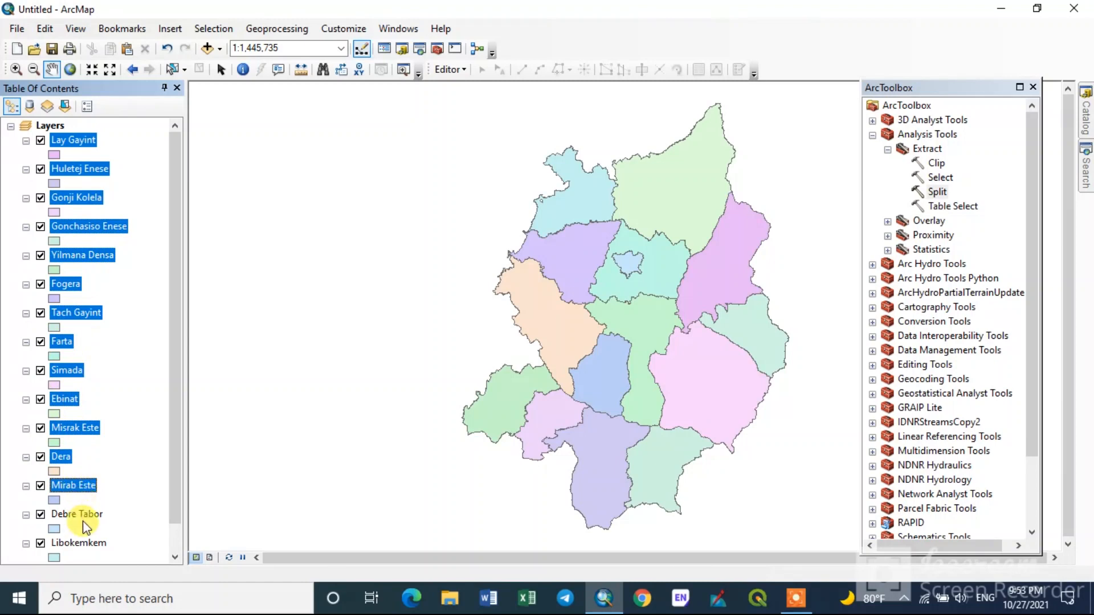
pyautogui.keyDown('ctrl'); pyautogui.click(80, 545); pyautogui.keyUp('ctrl')
pyautogui.scroll(-1, 178, 505)
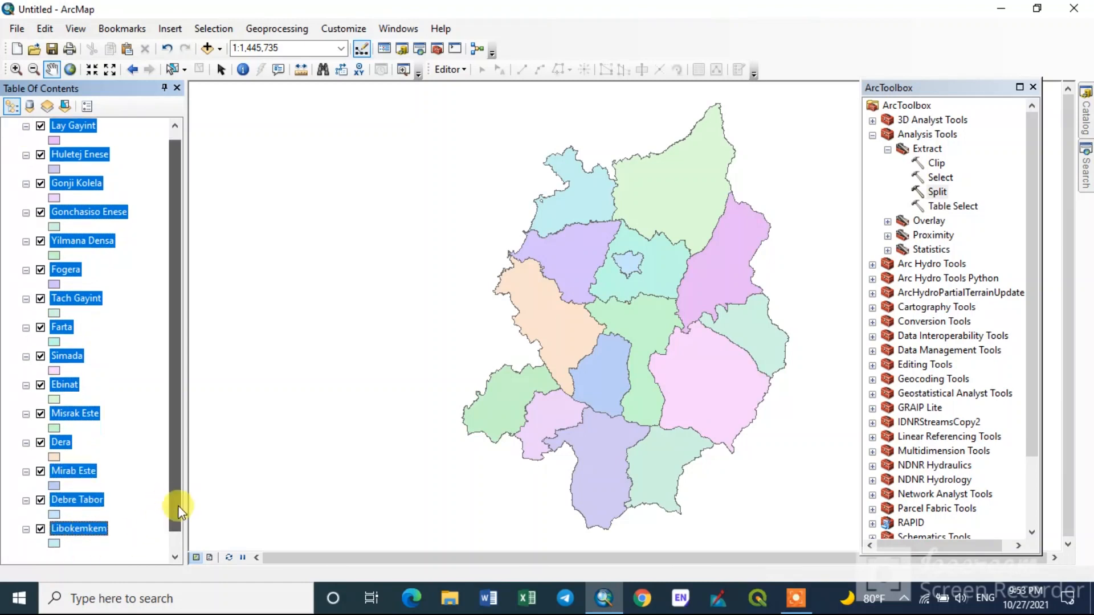
pyautogui.rightClick(69, 224)
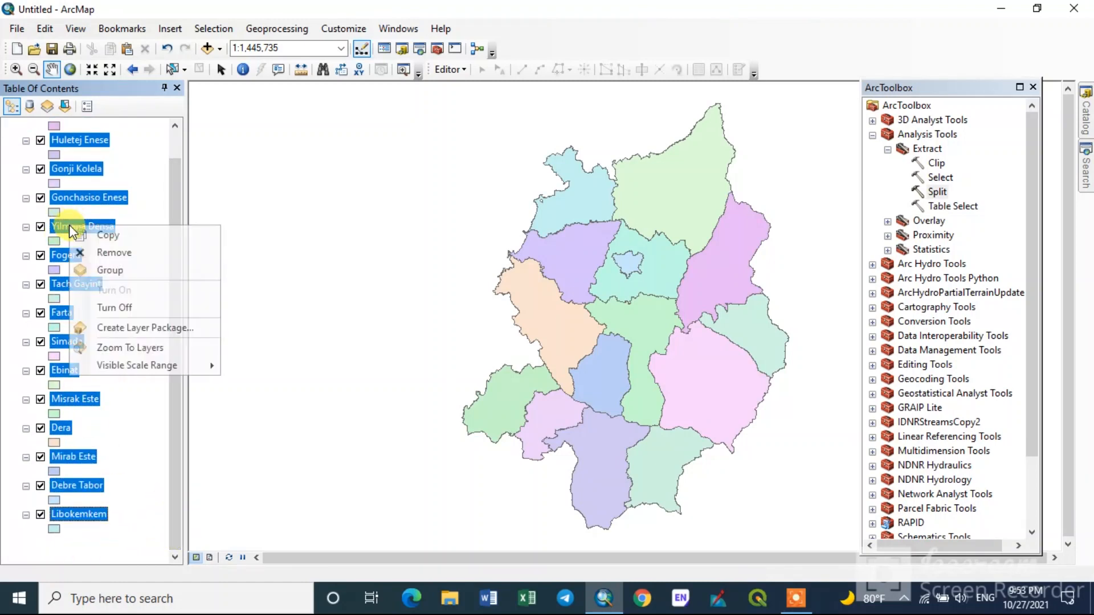
pyautogui.click(115, 251)
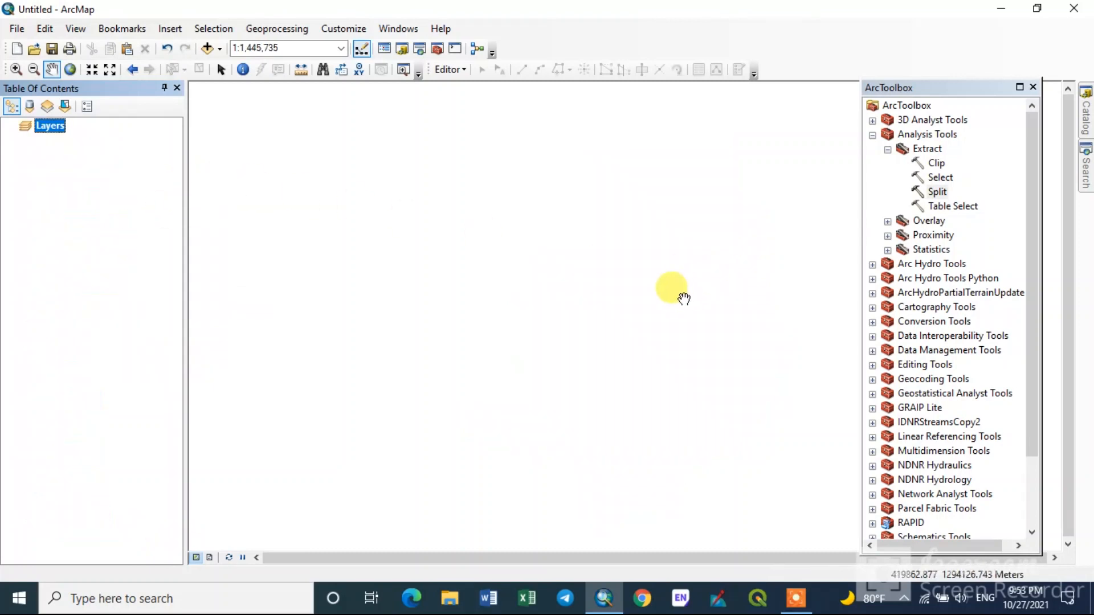
# - Collapse the Analysis Tools toolbox and add all the shapefiles in the Split folder to the map
pyautogui.doubleClick(906, 148)
pyautogui.click(873, 136)
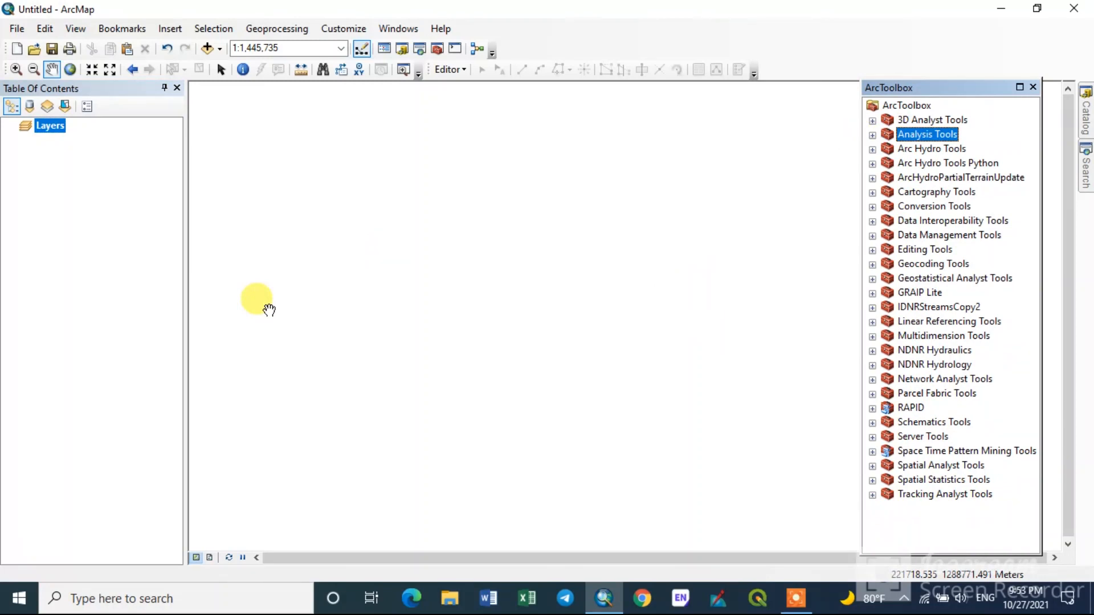
pyautogui.click(208, 49)
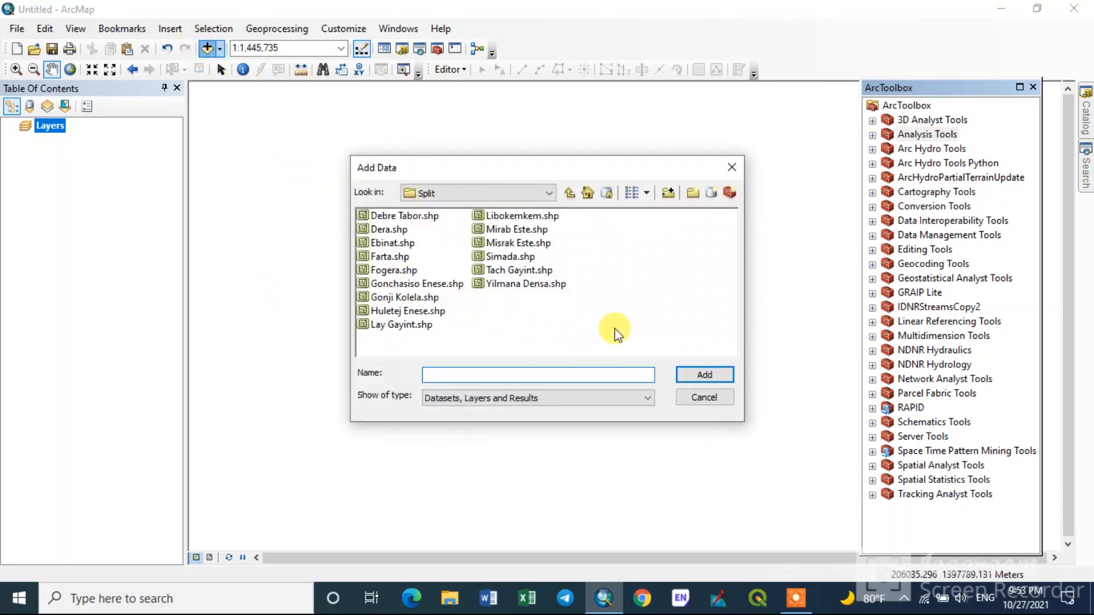
pyautogui.moveTo(597, 337); pyautogui.dragTo(362, 210)
pyautogui.click(702, 376)
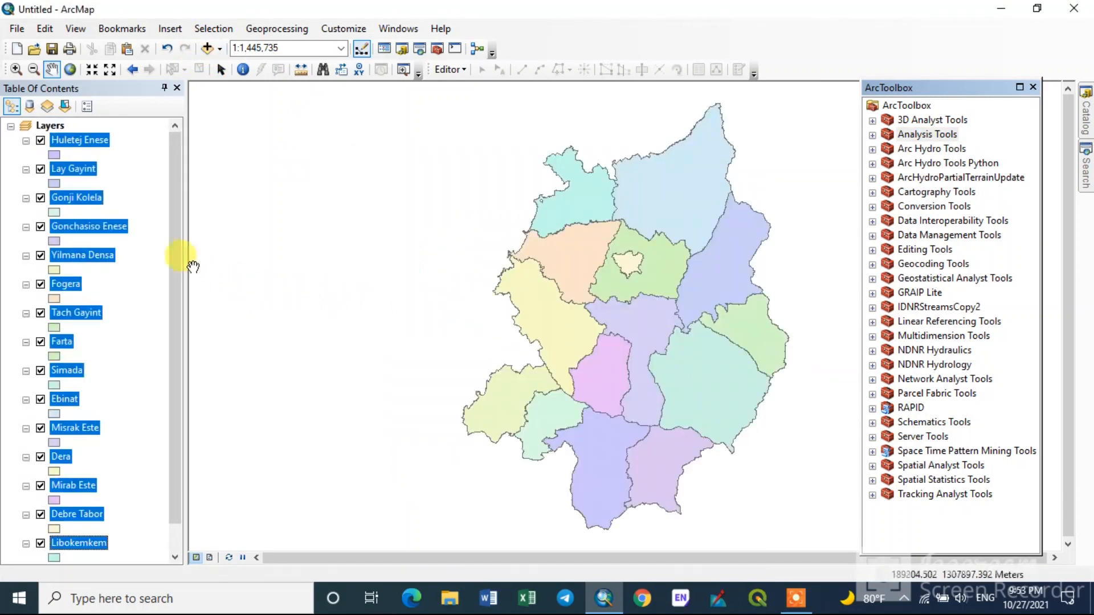
# - Turn off the visibility of the Lay Gayint and Huletej Enese layers
pyautogui.click(138, 197)
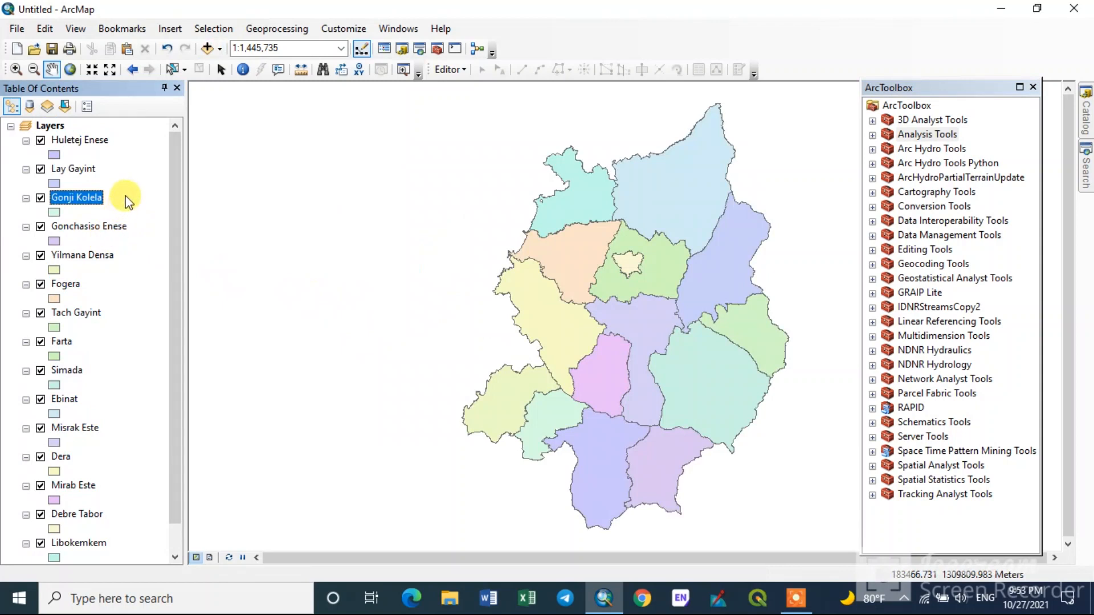
pyautogui.click(41, 169)
pyautogui.click(40, 140)
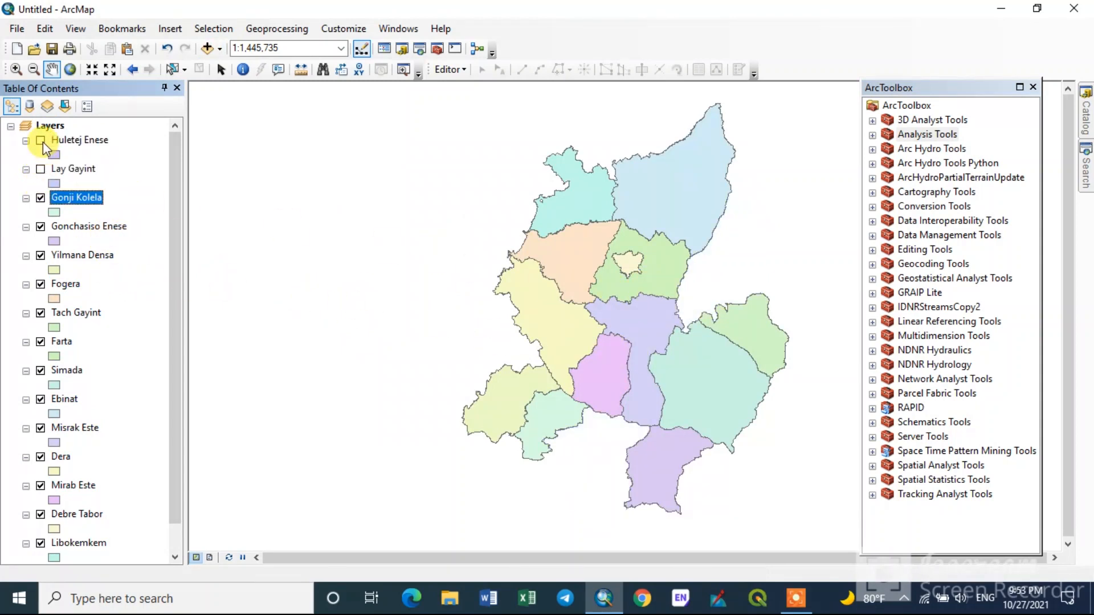
# - Turn off the Gonji Kolela and Gonchasiso Enese layers, and turn them back on together with Lay Gayint and Huletej Enese
pyautogui.click(40, 197)
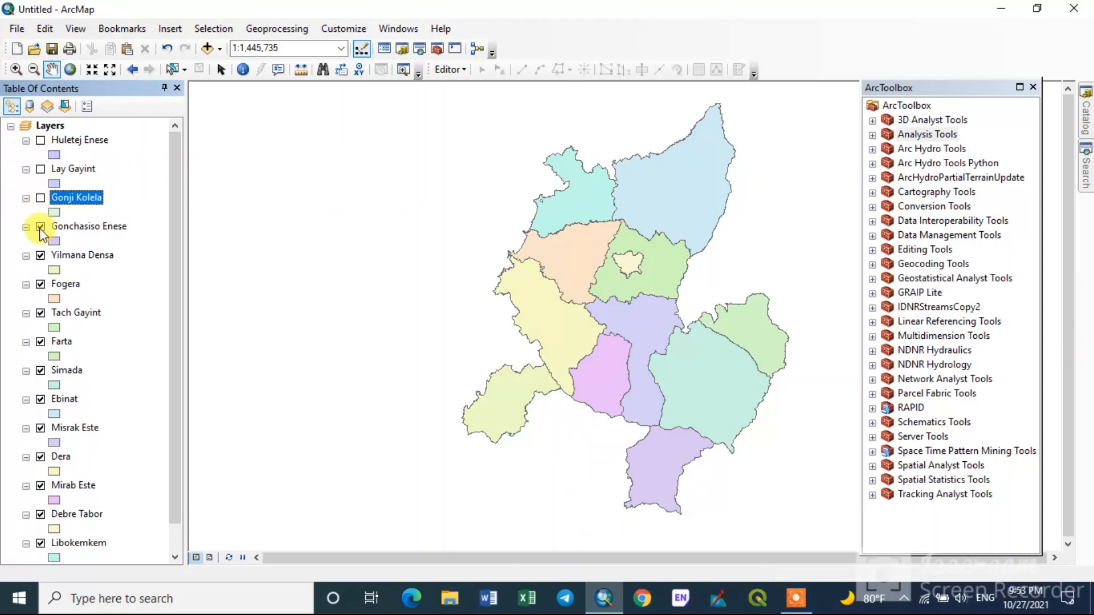
pyautogui.click(41, 227)
pyautogui.click(40, 198)
pyautogui.click(40, 227)
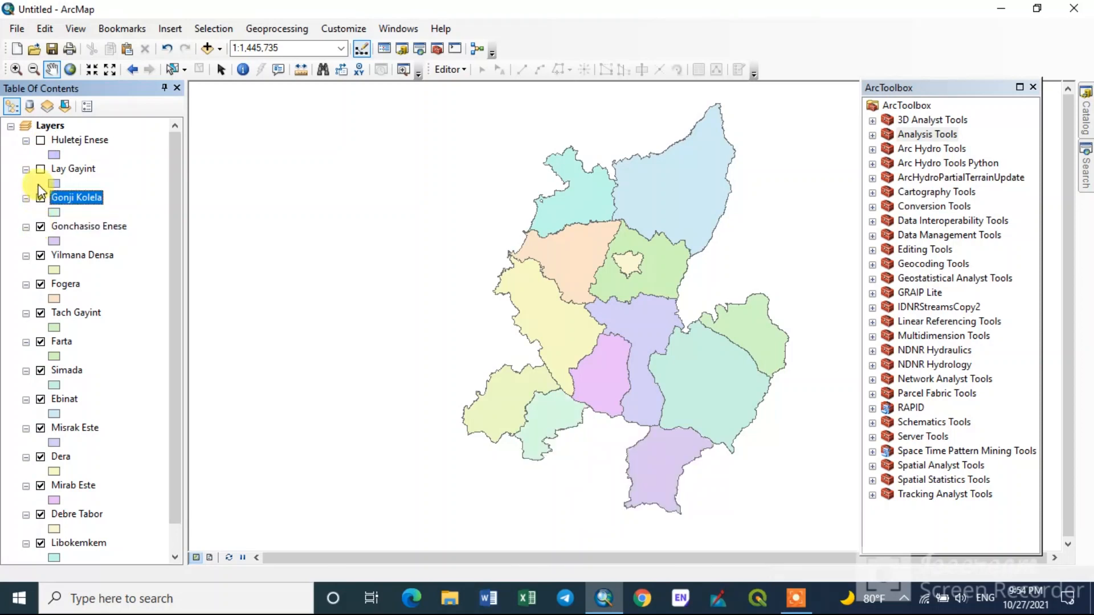
pyautogui.click(40, 169)
pyautogui.click(41, 140)
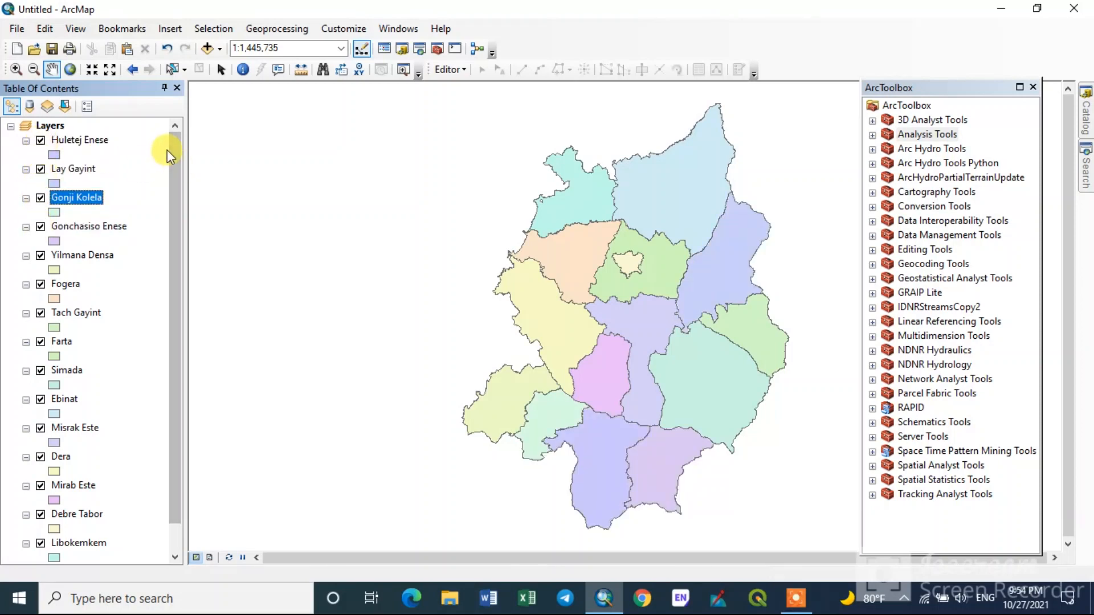
pyautogui.click(166, 150)
pyautogui.moveTo(171, 184); pyautogui.dragTo(171, 259)
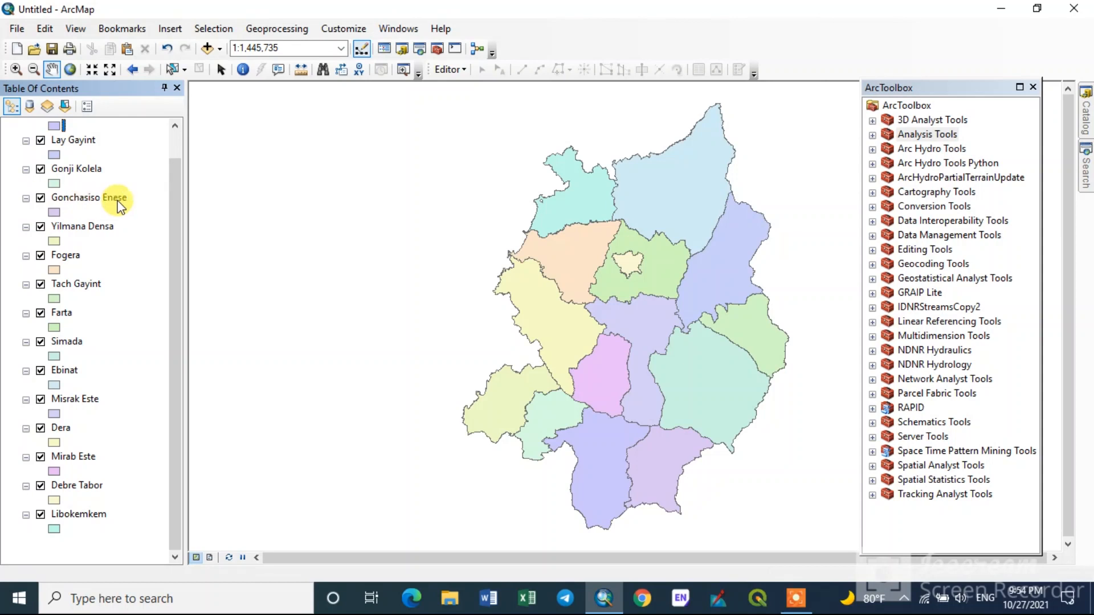
# - Open the Merge tool from the General toolset of the Data Management Tools
pyautogui.click(436, 48)
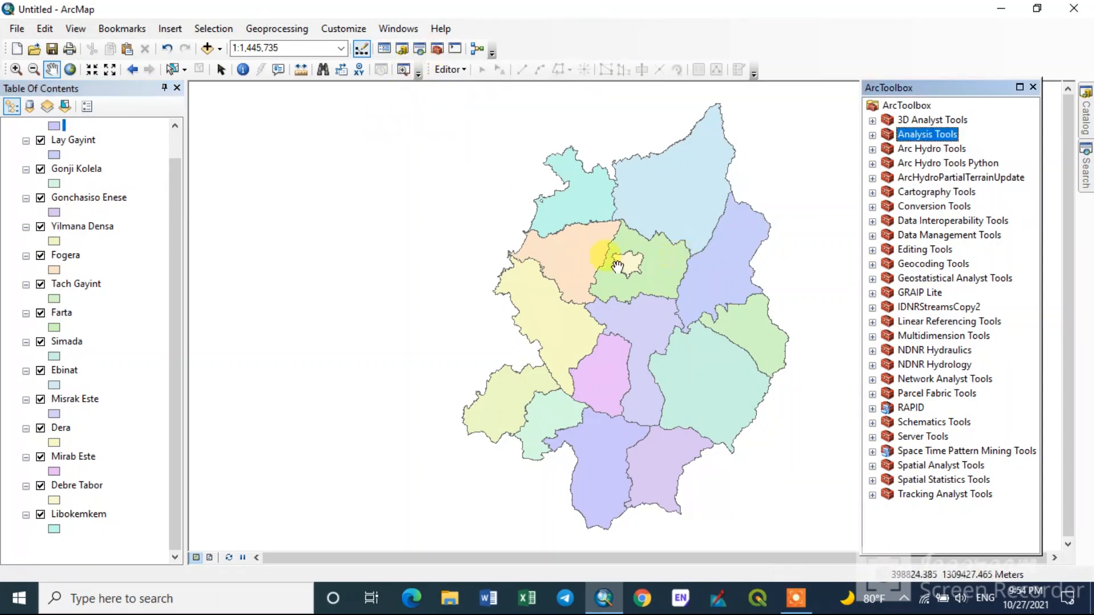
pyautogui.click(872, 236)
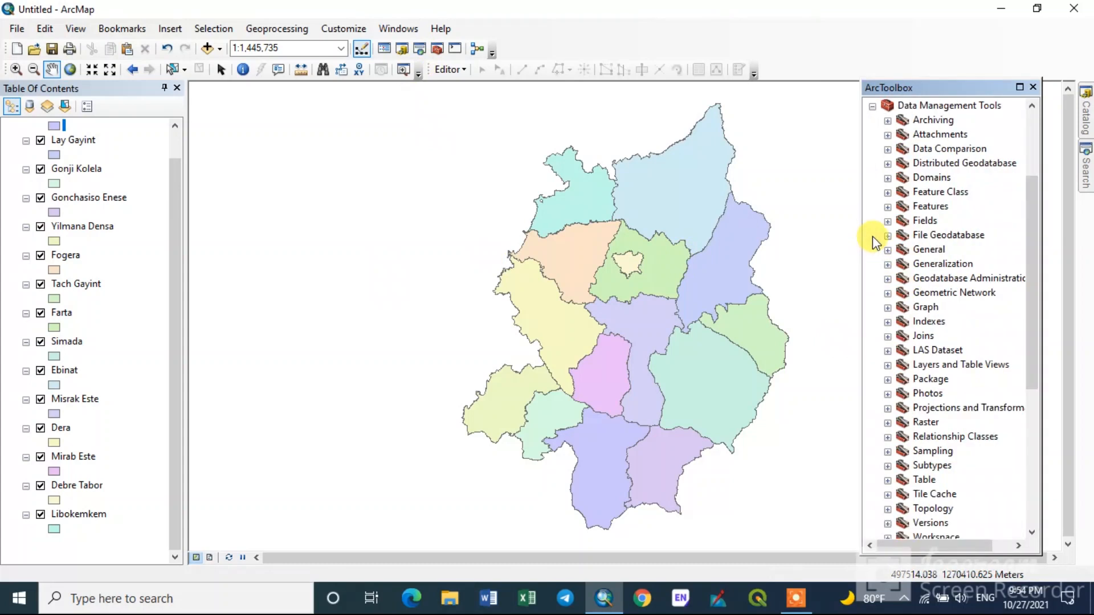
pyautogui.click(887, 251)
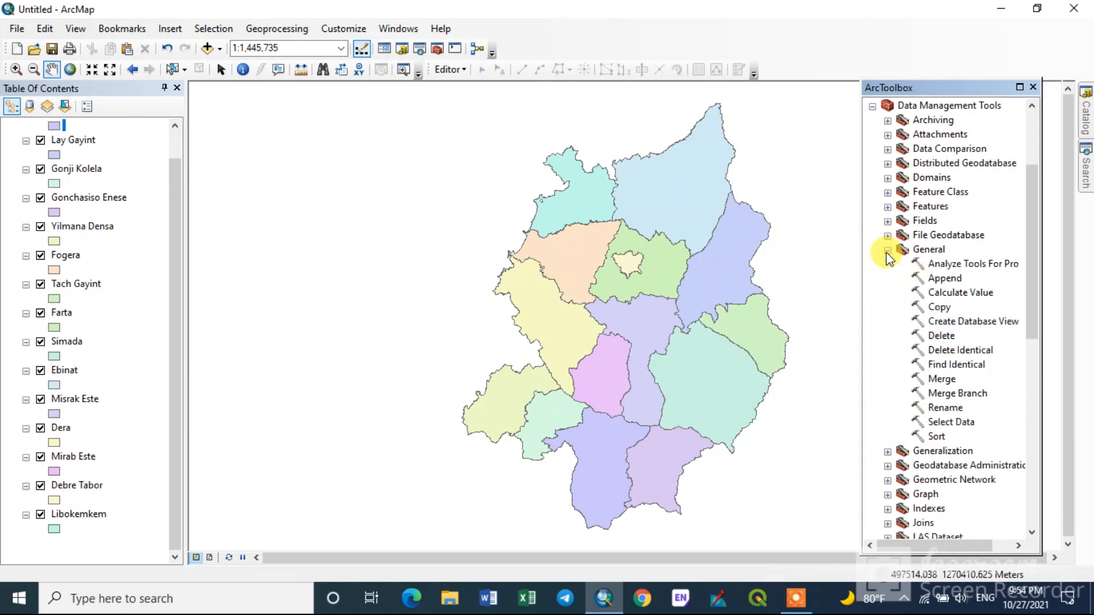
pyautogui.click(942, 380)
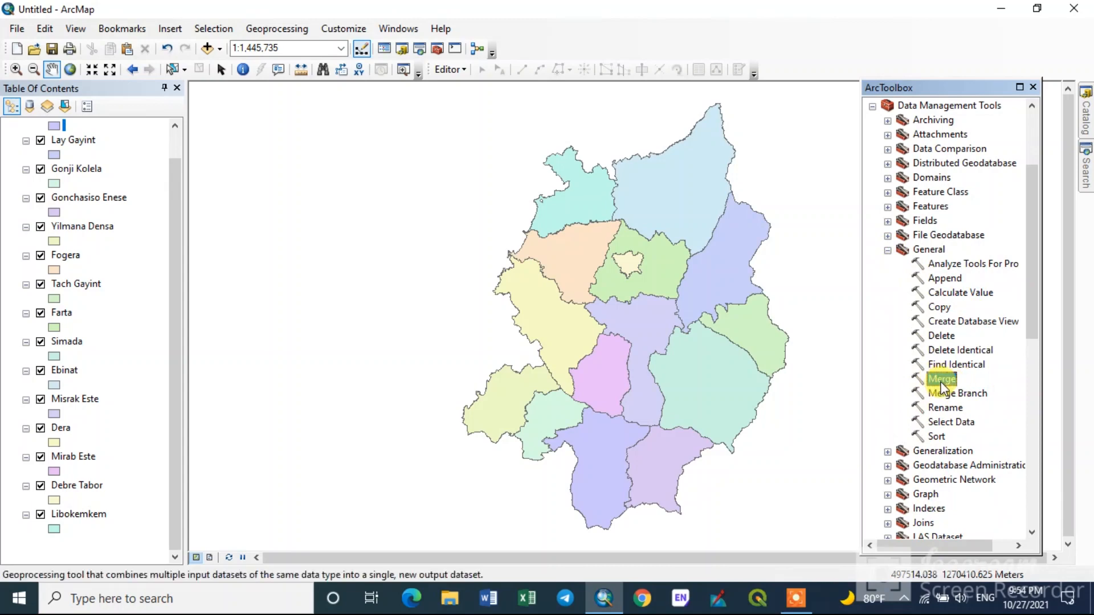
pyautogui.doubleClick(942, 381)
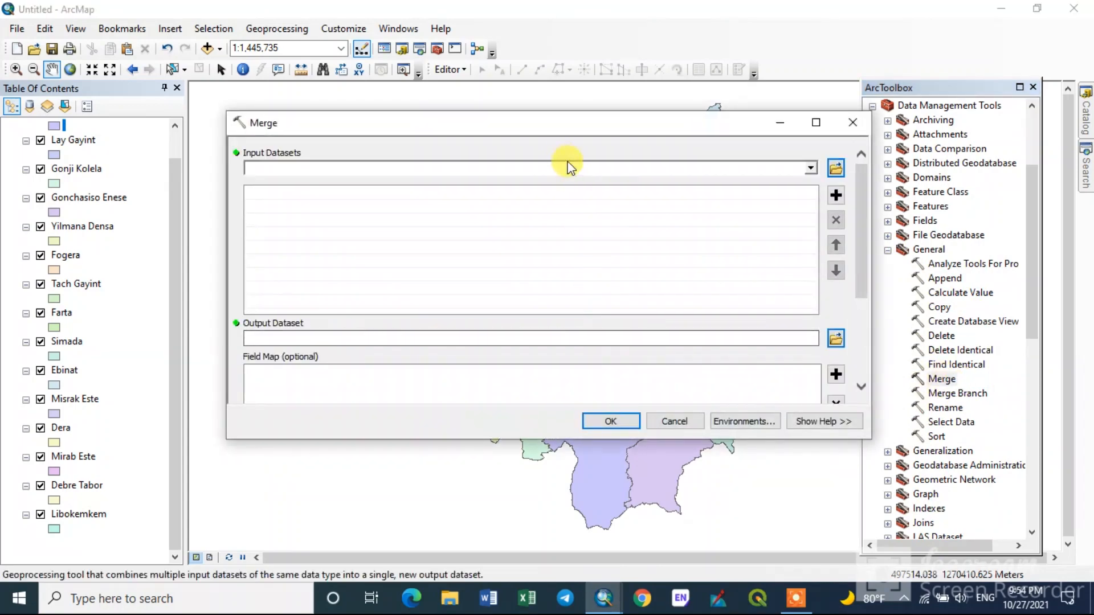
pyautogui.moveTo(565, 129); pyautogui.dragTo(527, 131)
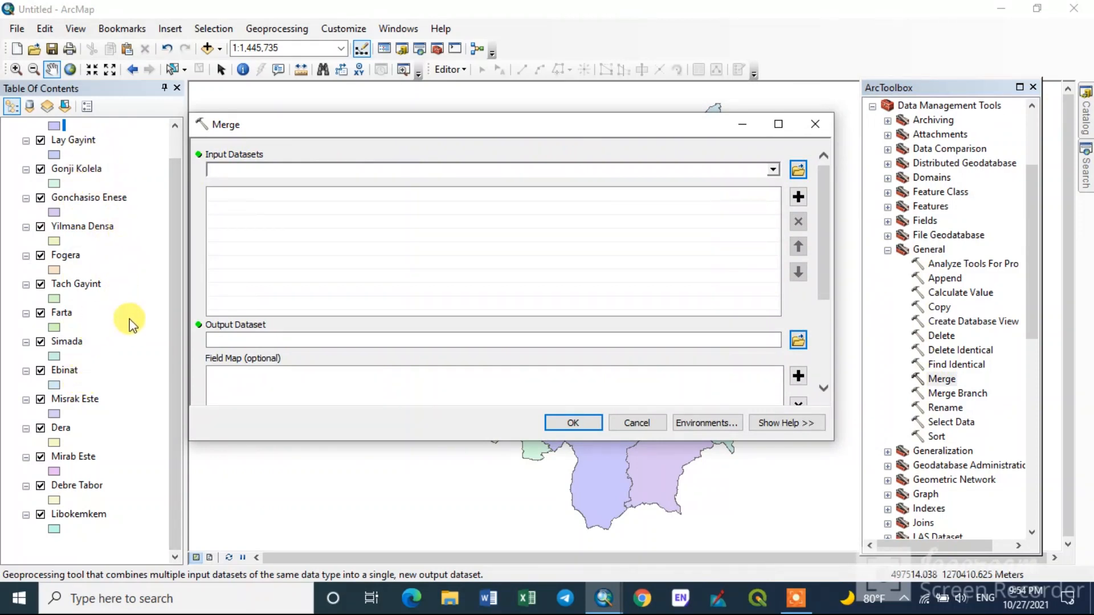
# - Add the Huletej Enese, Lay Gayint and Gonji Kolela layers as input datasets of the merge
pyautogui.click(772, 170)
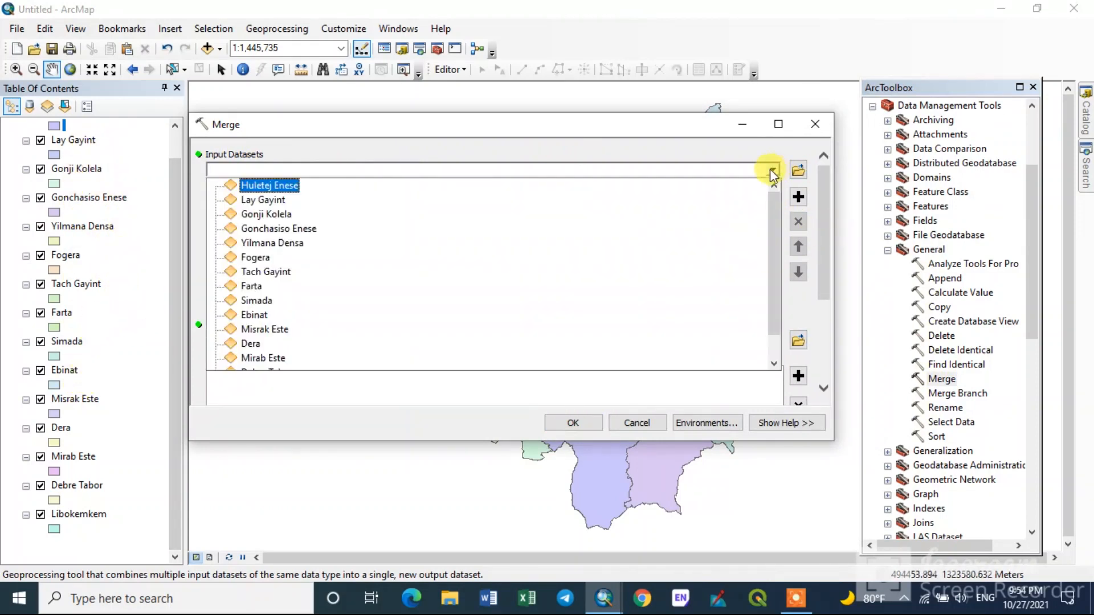
pyautogui.scroll(-1, 262, 285)
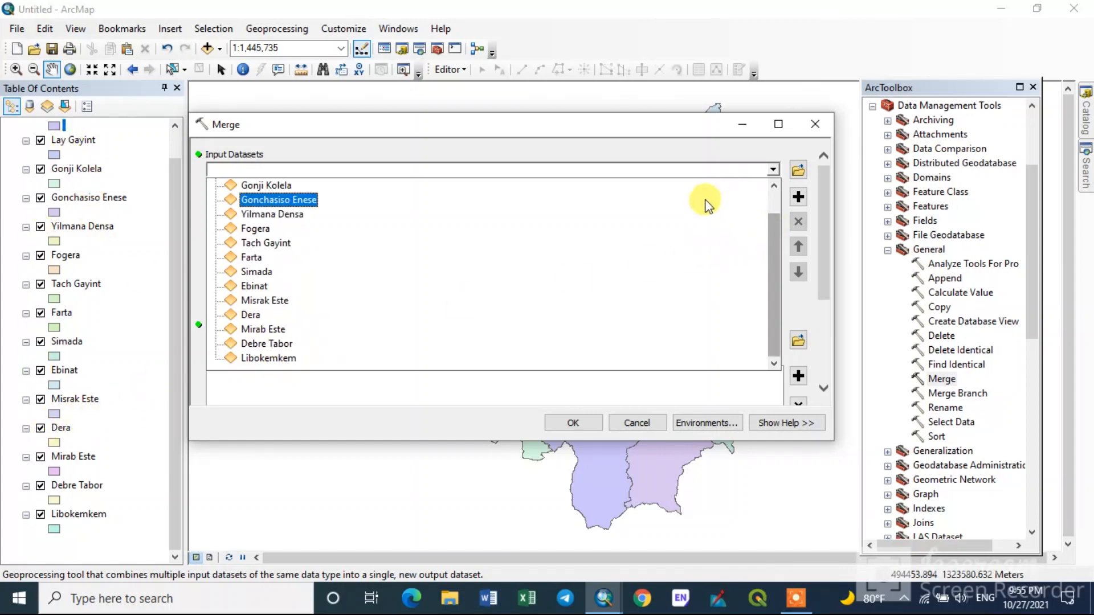
pyautogui.scroll(1, 671, 233)
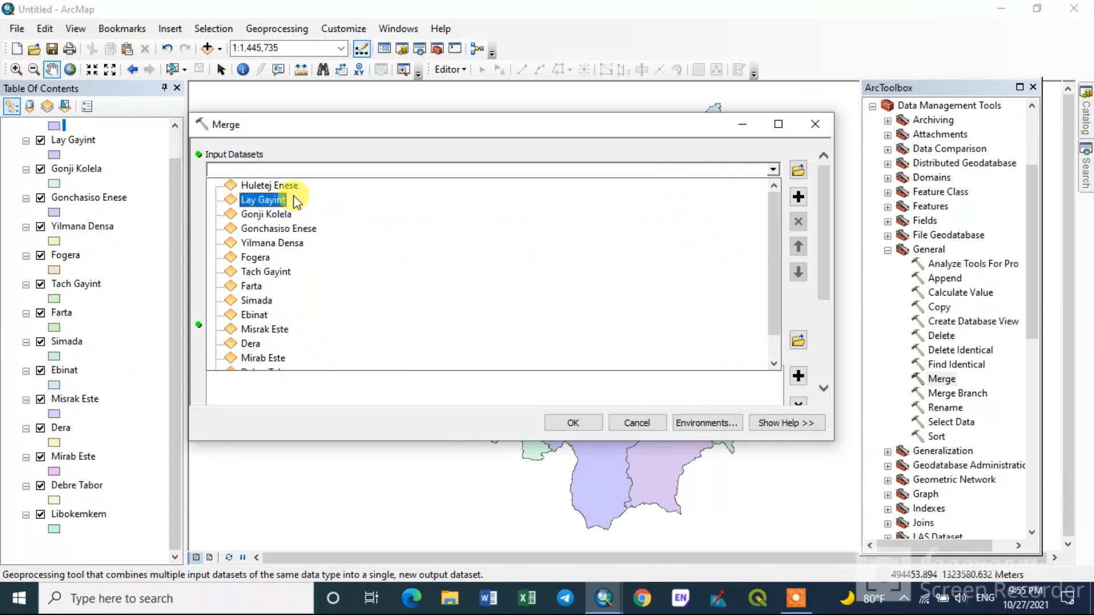
pyautogui.click(281, 185)
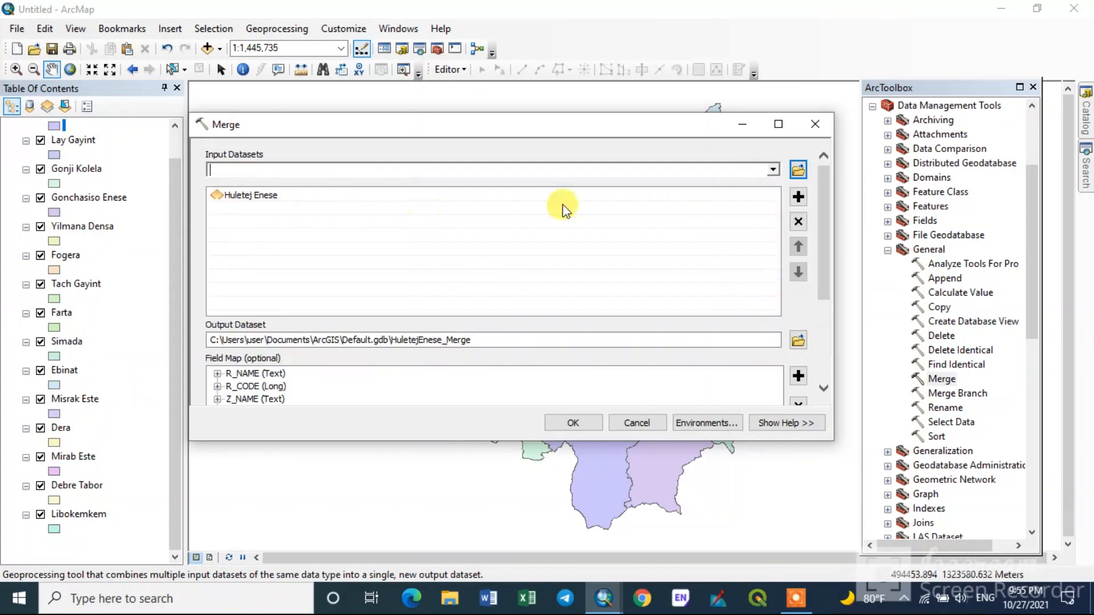
pyautogui.click(773, 169)
pyautogui.click(238, 196)
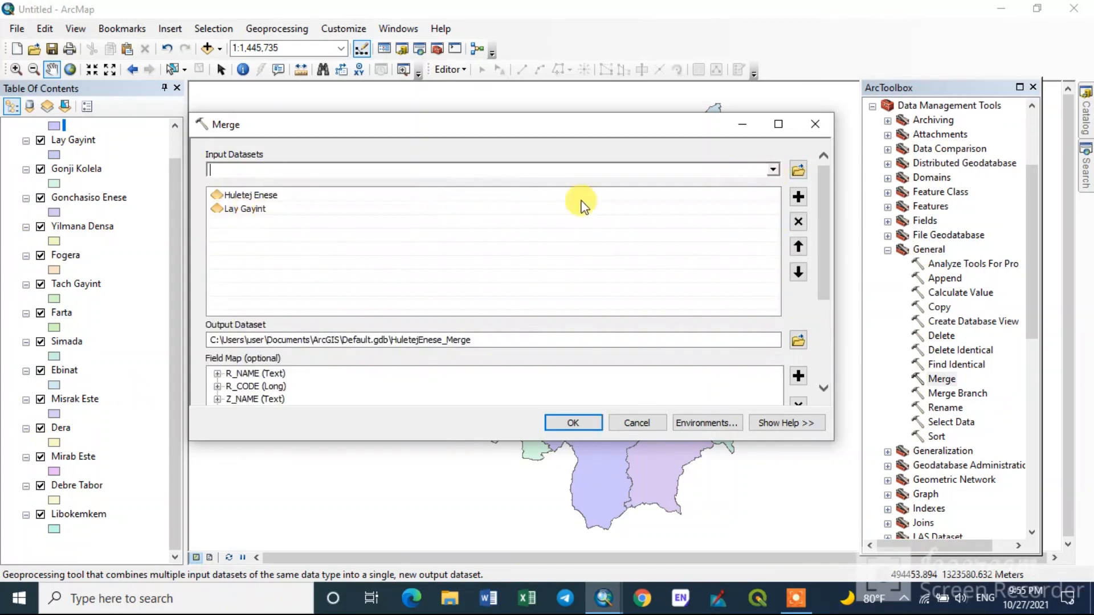
pyautogui.click(773, 170)
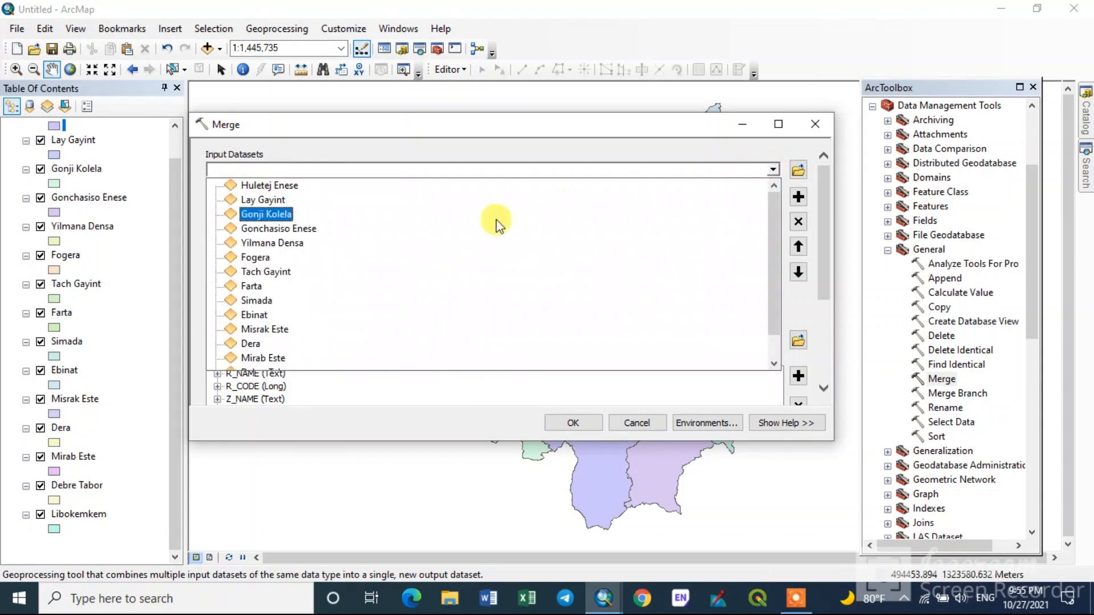
pyautogui.click(282, 214)
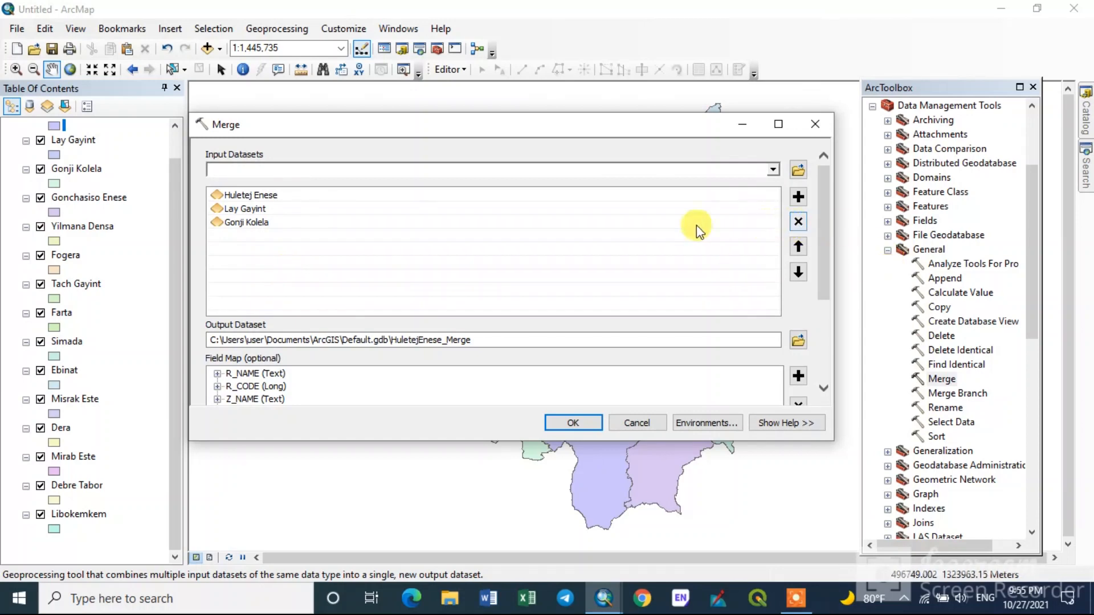
# - Remove the Lay Gayint, Gonji Kolela and Huletej Enese layers from the merge's input datasets
pyautogui.click(503, 209)
pyautogui.click(799, 221)
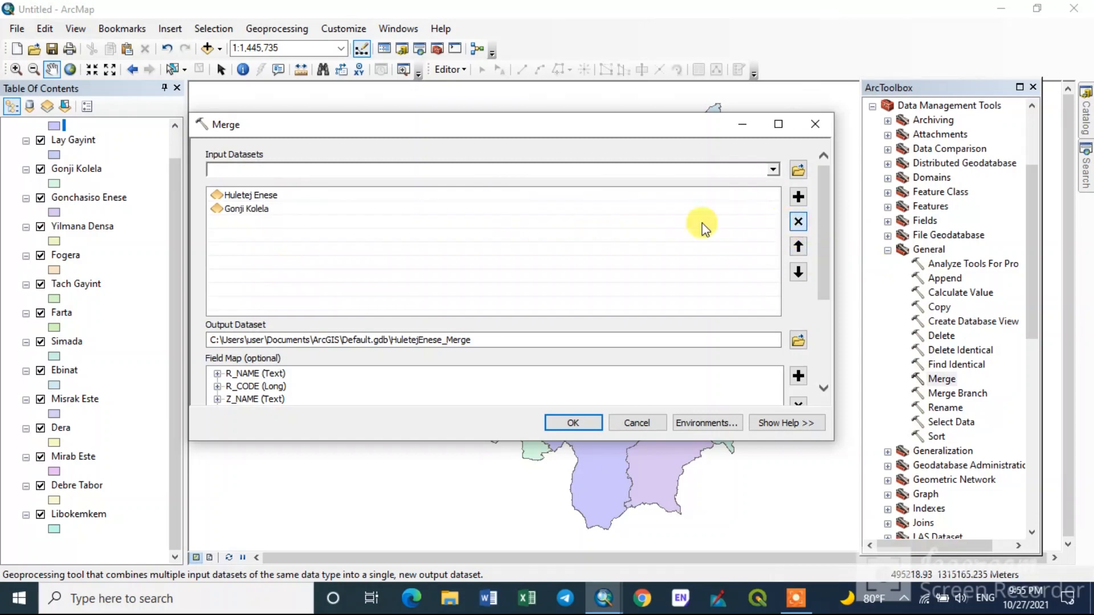
pyautogui.click(503, 209)
pyautogui.click(798, 222)
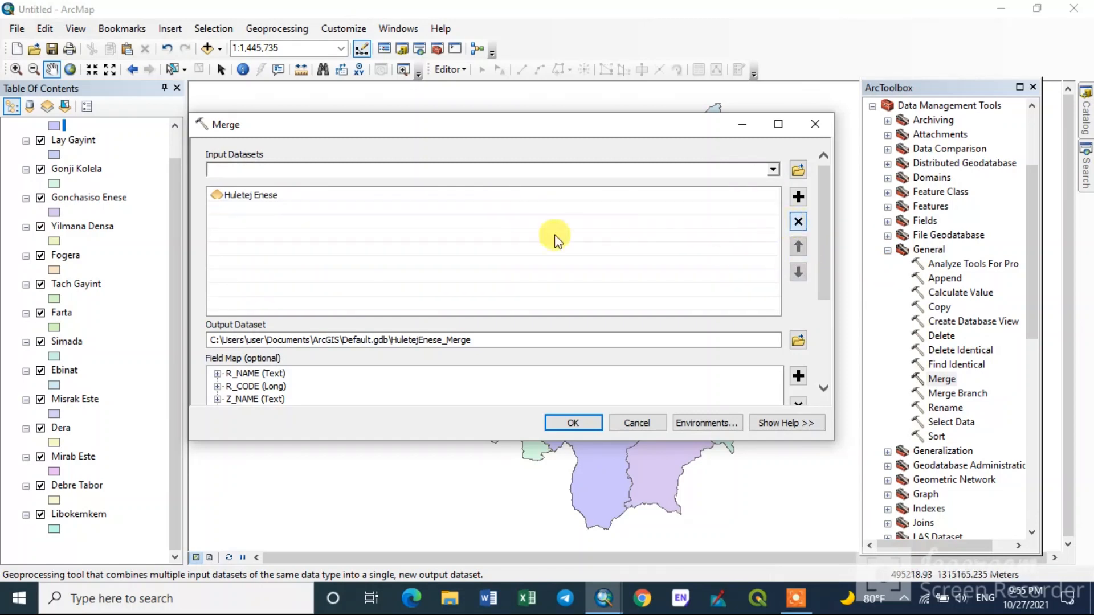
pyautogui.click(475, 196)
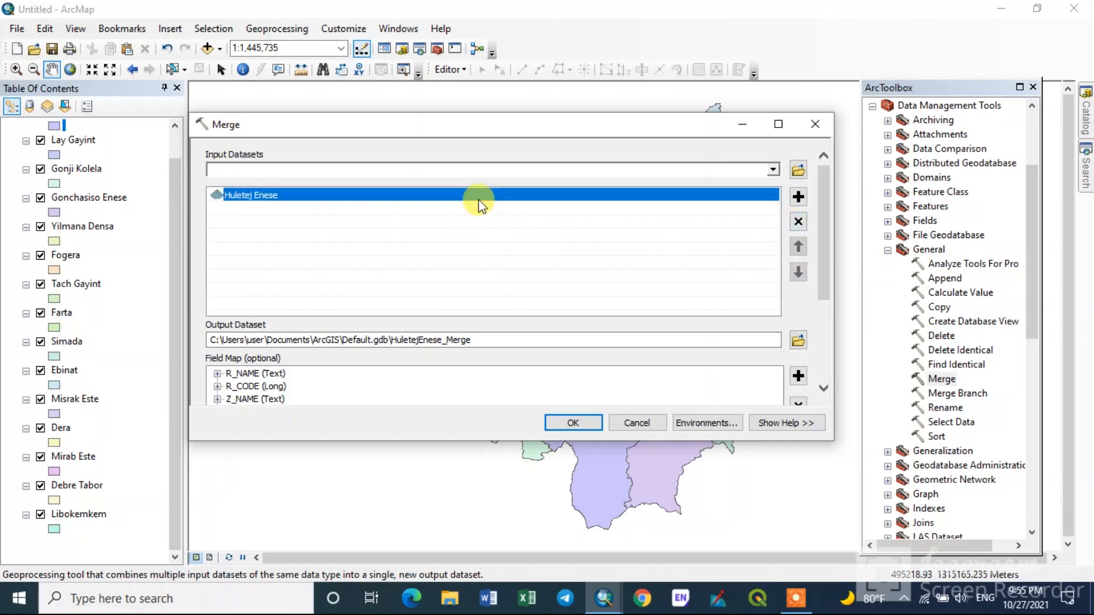
pyautogui.click(798, 221)
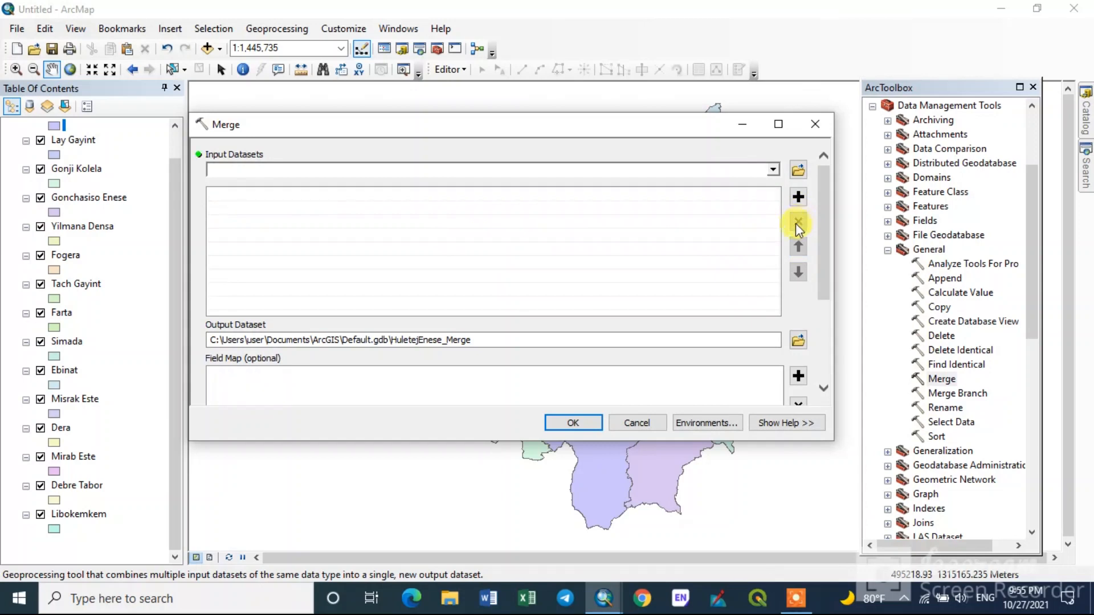
pyautogui.click(774, 170)
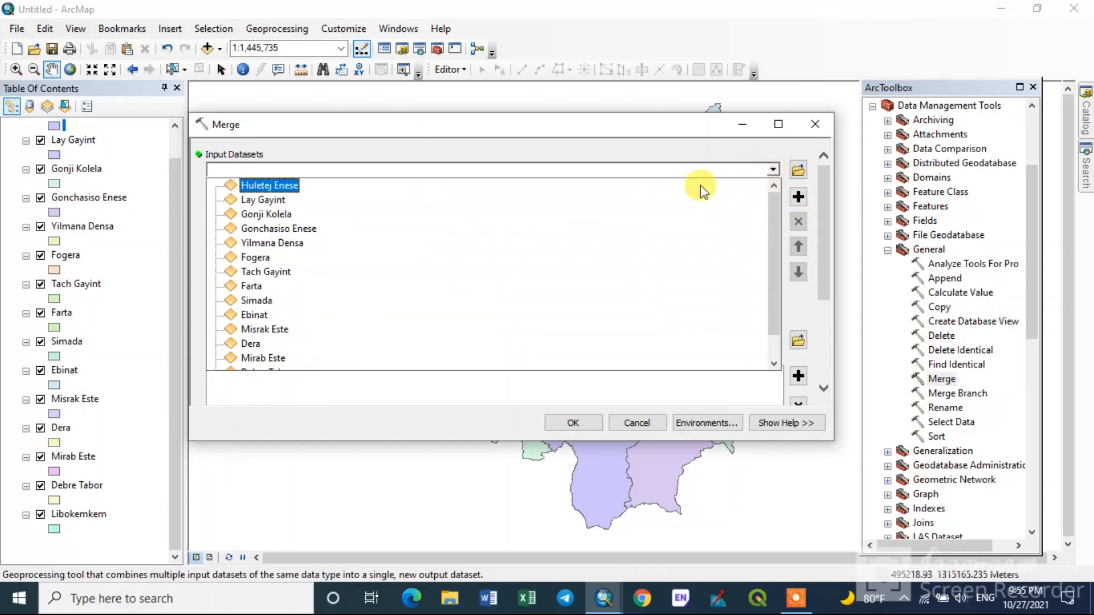
pyautogui.click(747, 151)
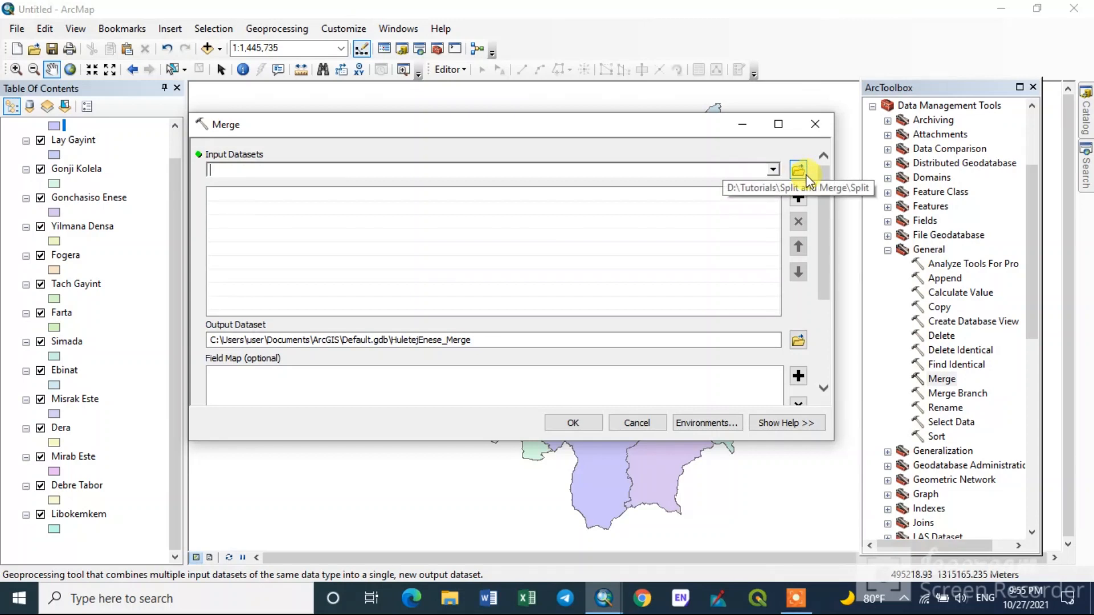
# - Add all the shapefiles in the Split folder as input datasets of the merge
pyautogui.click(802, 174)
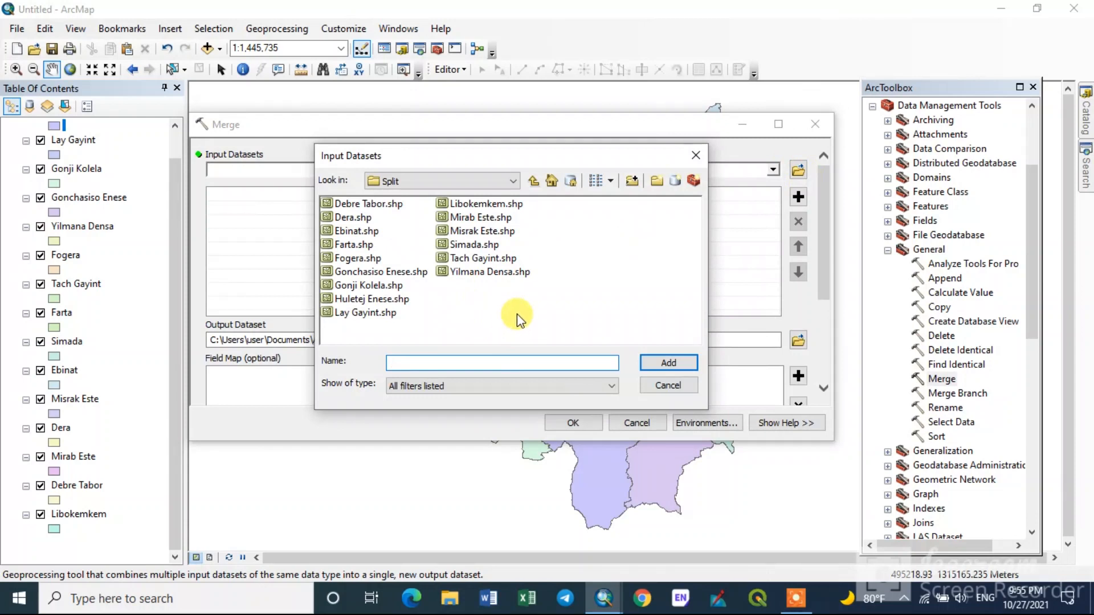
pyautogui.moveTo(514, 335); pyautogui.dragTo(340, 203)
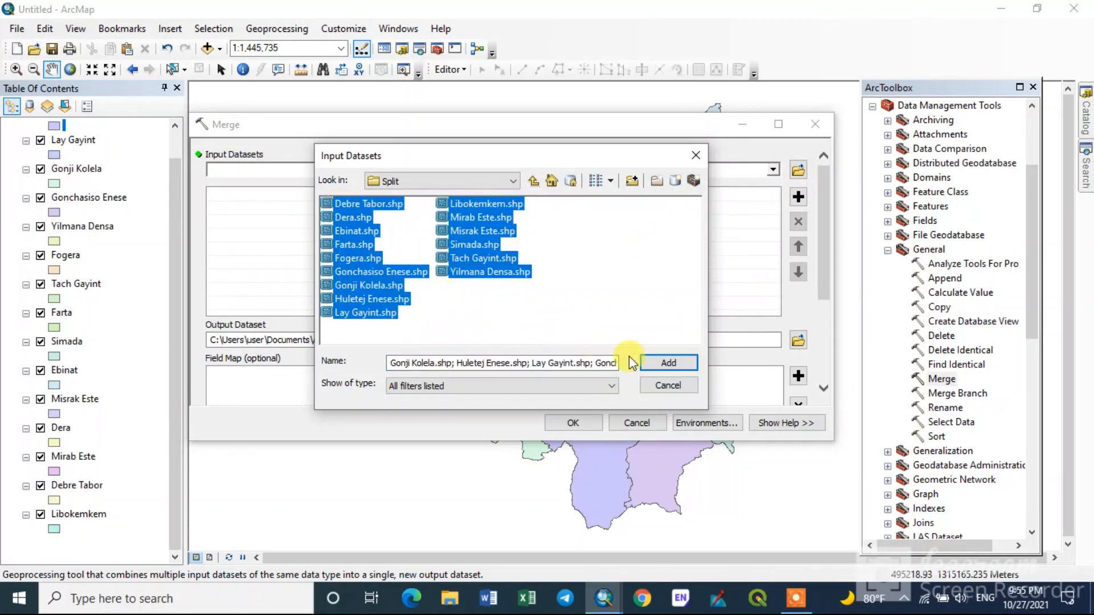
pyautogui.click(659, 365)
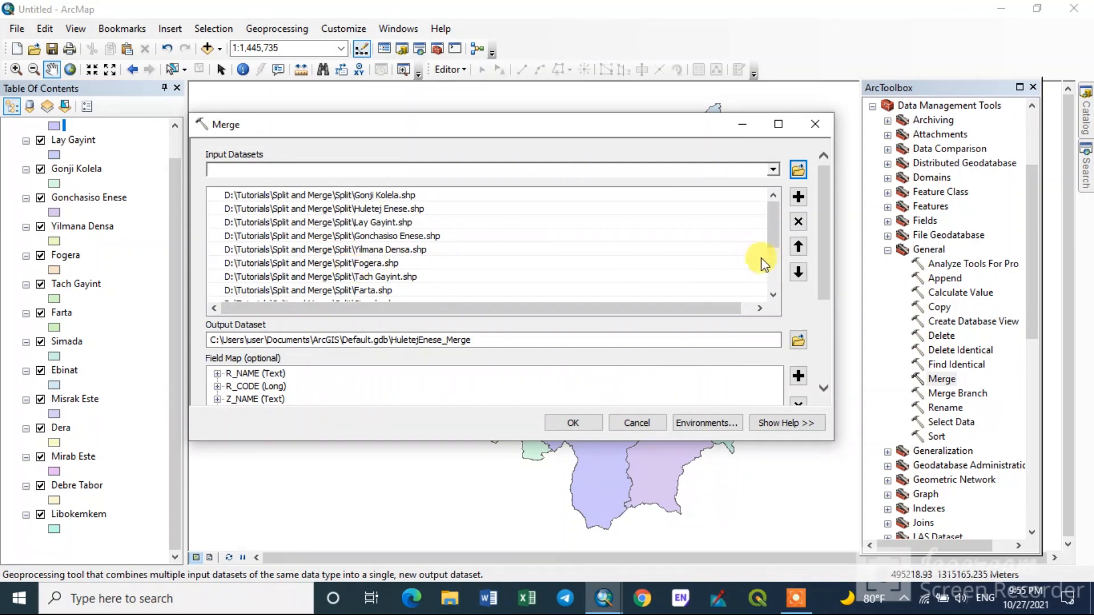
pyautogui.moveTo(773, 225)
pyautogui.mouseDown()
pyautogui.moveTo(770, 269)
pyautogui.moveTo(771, 206)
pyautogui.mouseUp()
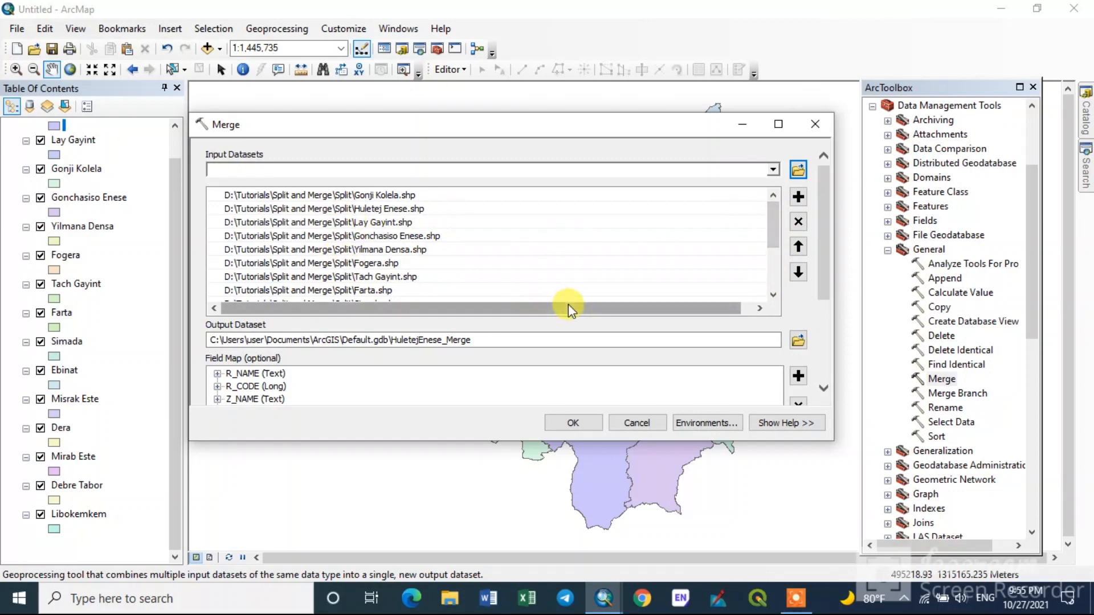
# - Create a folder named Merge inside the Split and Merge folder while choosing the output dataset's location
pyautogui.click(798, 342)
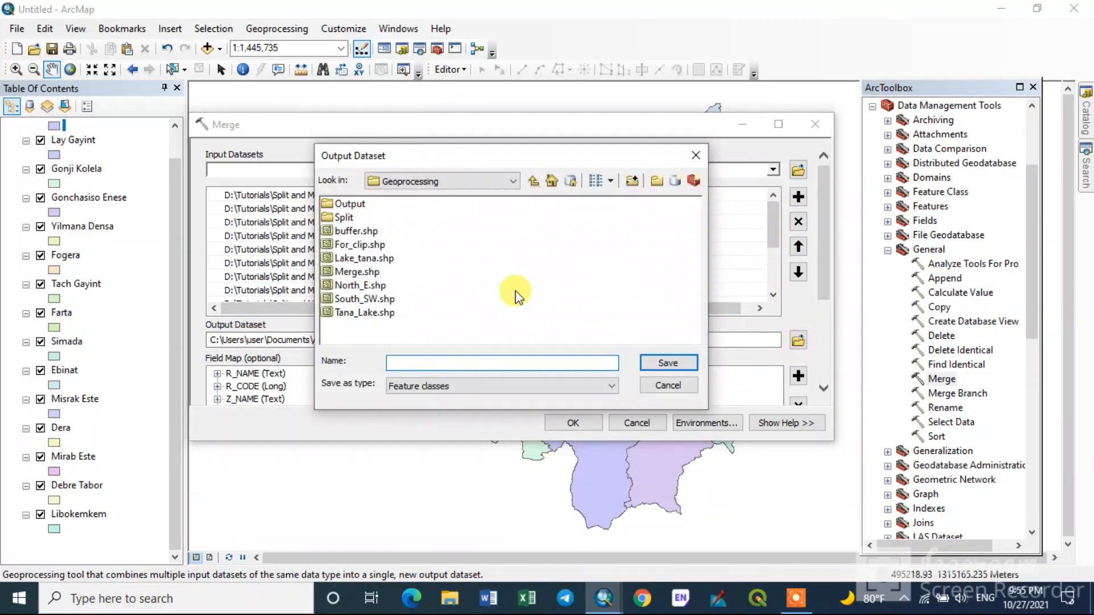
pyautogui.click(533, 181)
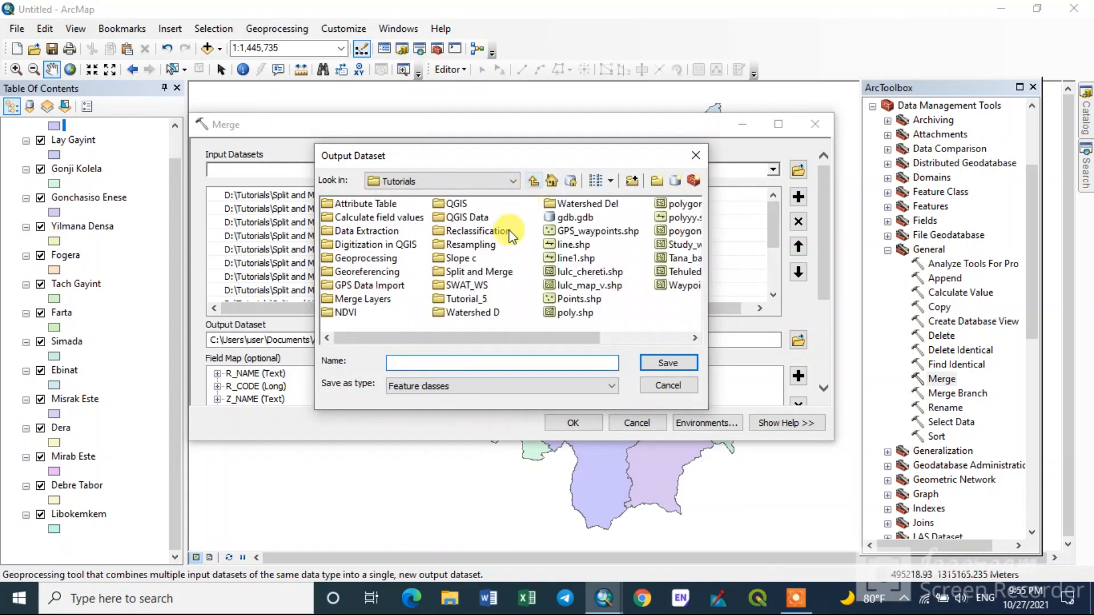
pyautogui.doubleClick(485, 272)
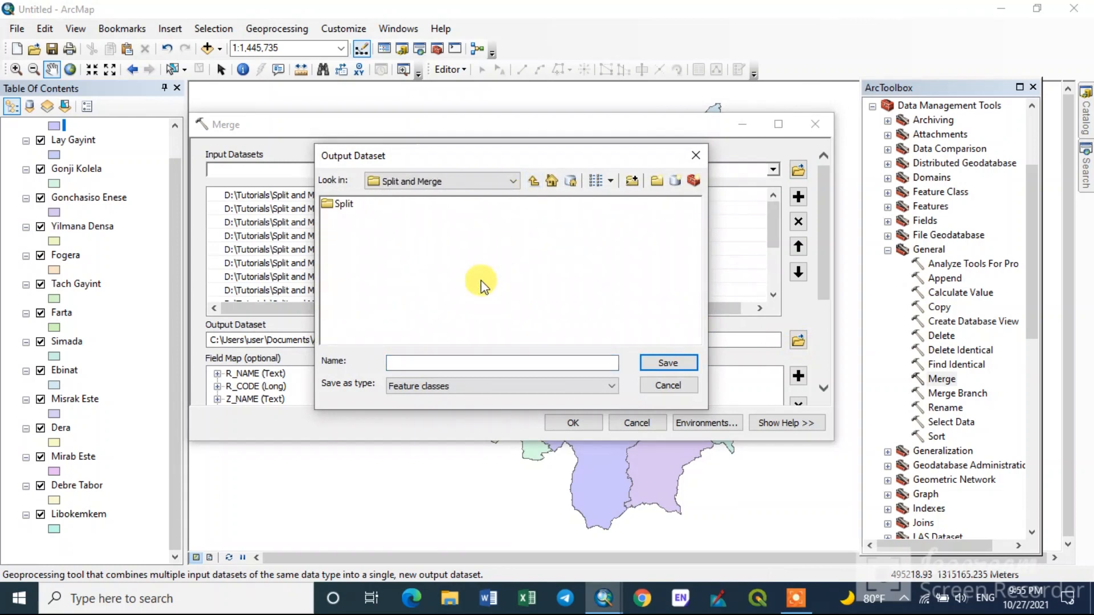
pyautogui.click(656, 181)
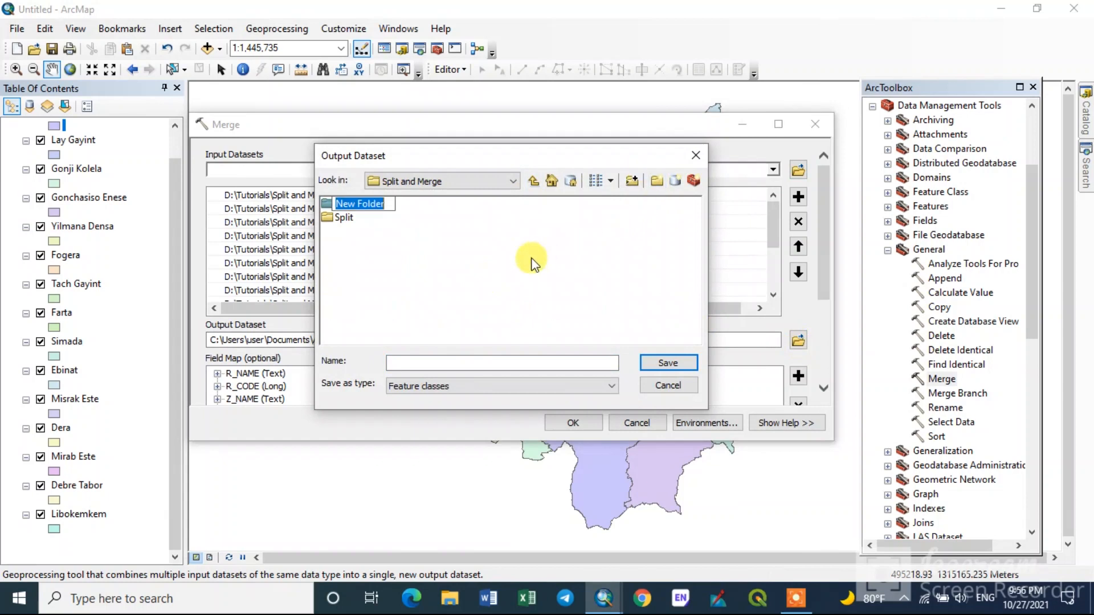
pyautogui.write('Mer')
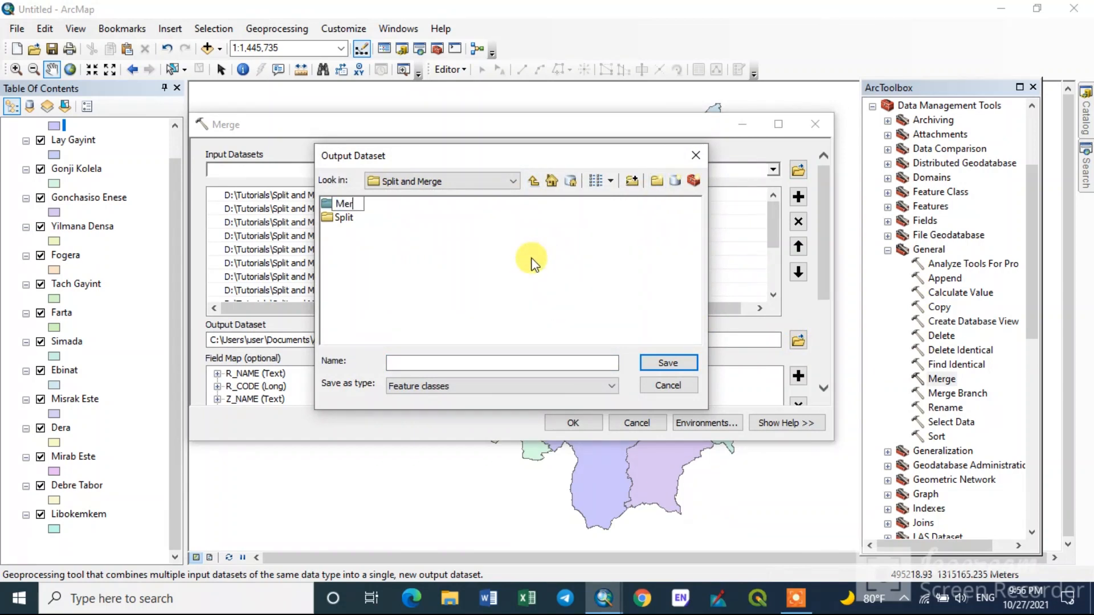
pyautogui.write('ge')
pyautogui.click(531, 258)
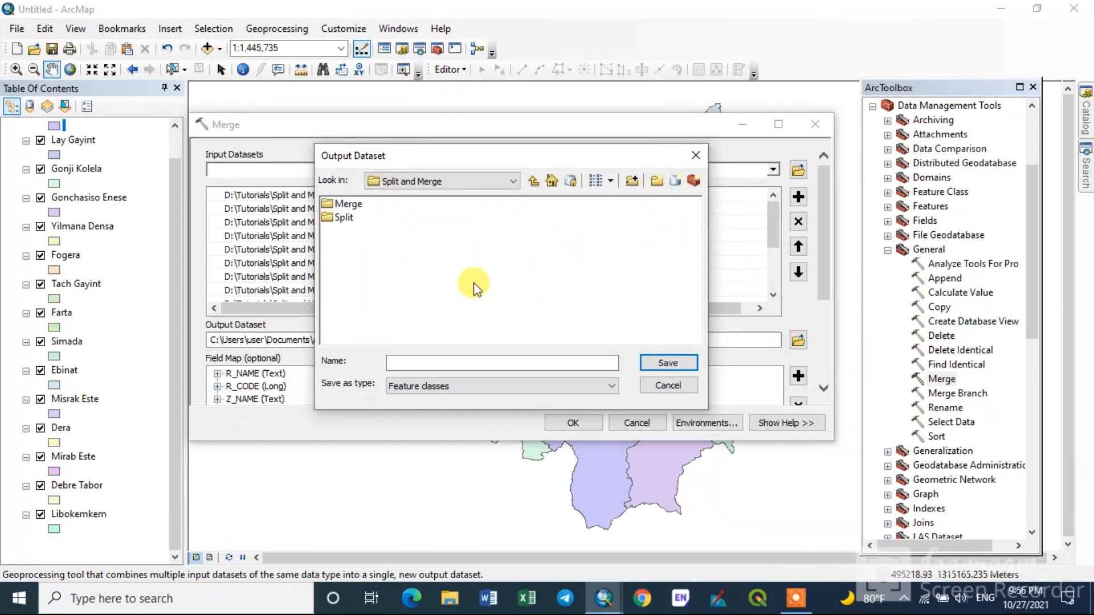
# - Set the output dataset to Merged in the Merge folder and run the merge of the split shapefiles
pyautogui.doubleClick(348, 204)
pyautogui.click(421, 359)
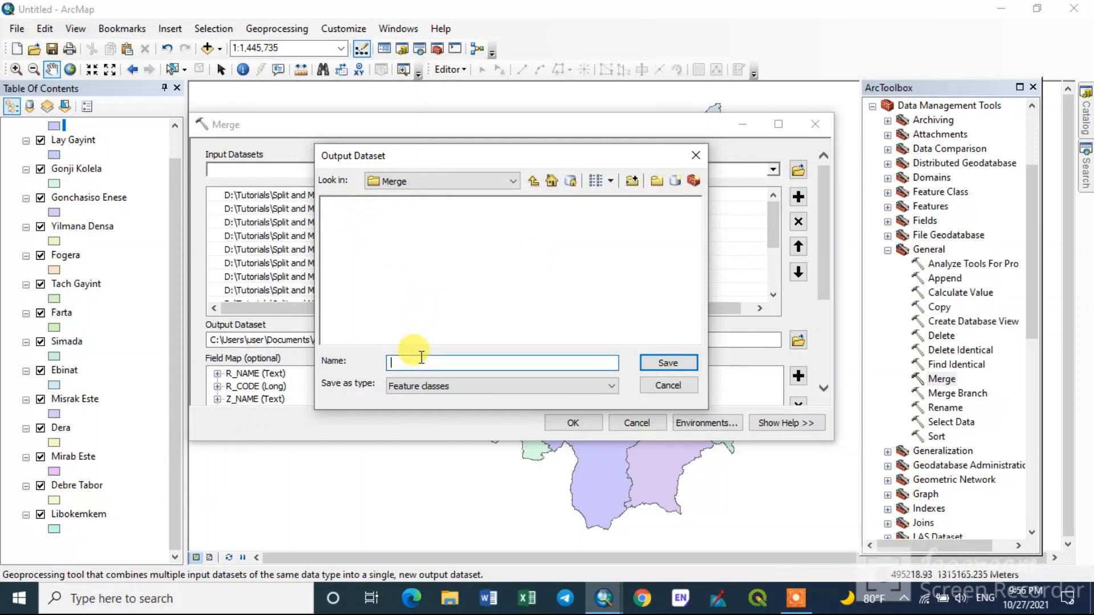
pyautogui.write('Merged')
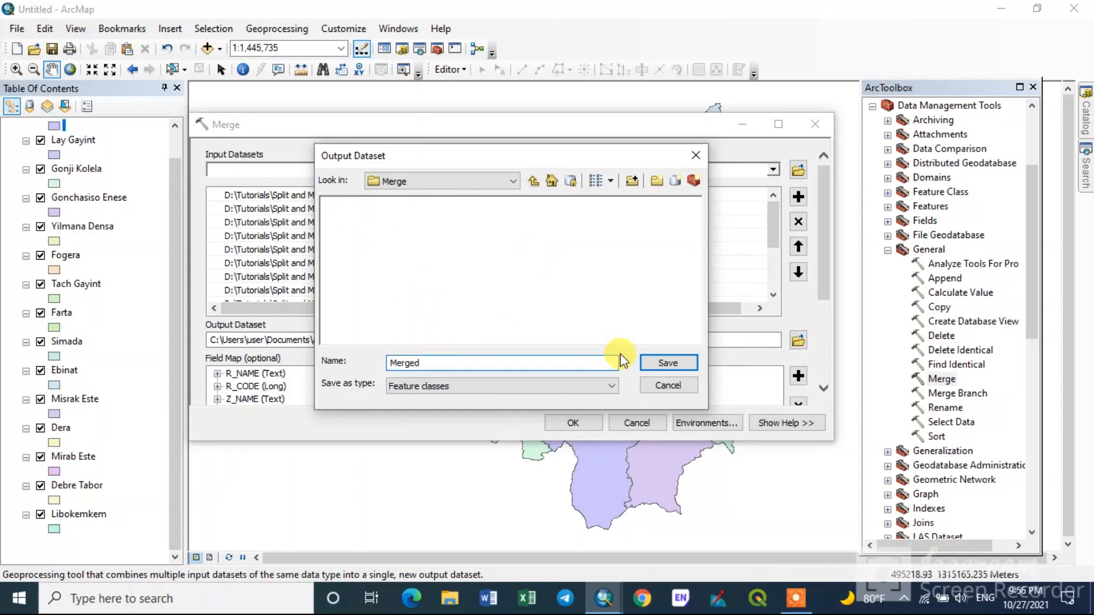
pyautogui.click(668, 363)
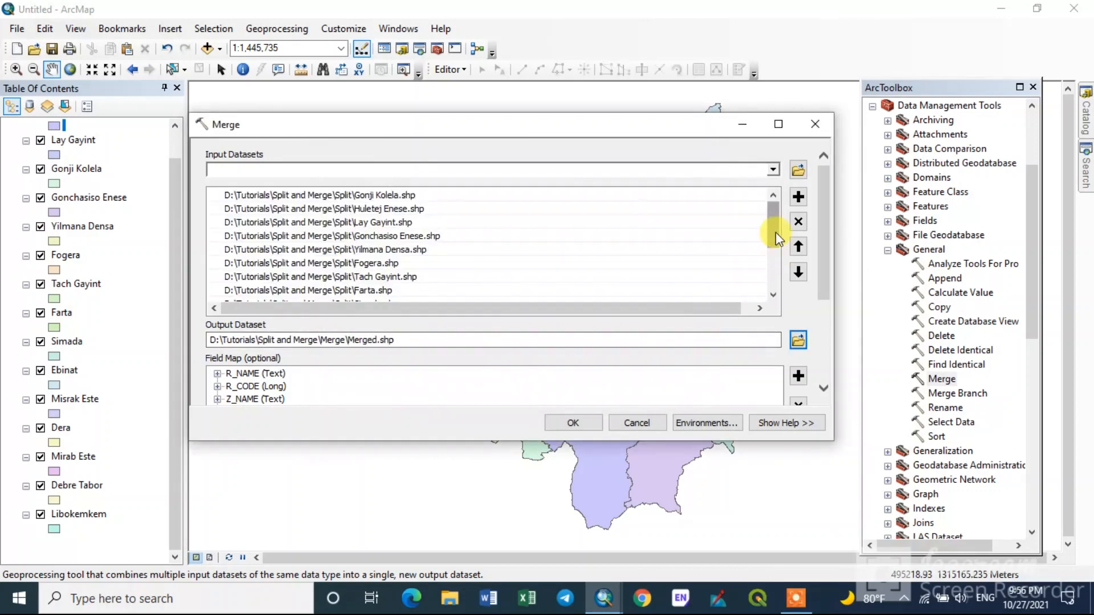
pyautogui.moveTo(775, 232); pyautogui.dragTo(774, 283)
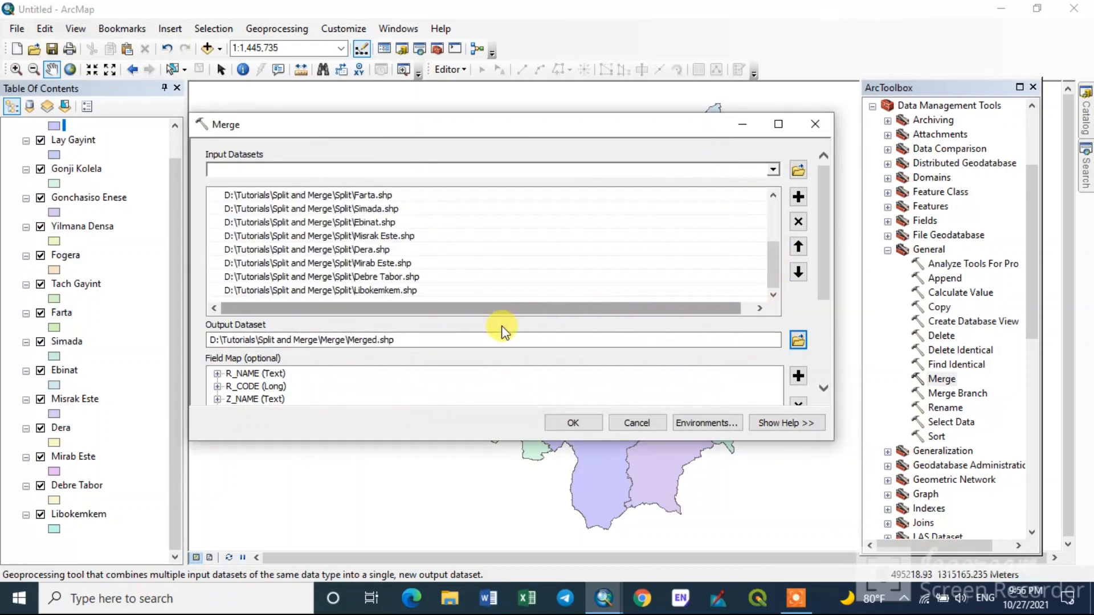
pyautogui.click(574, 422)
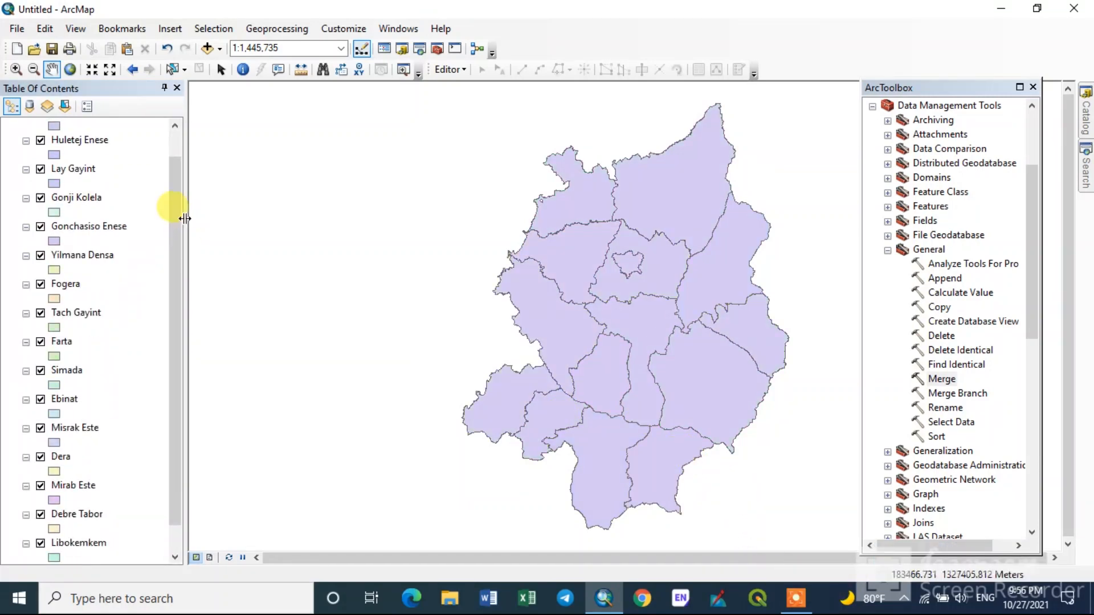
# - Change the fill color of the Merged layer to yellow
pyautogui.moveTo(177, 220); pyautogui.dragTo(174, 191)
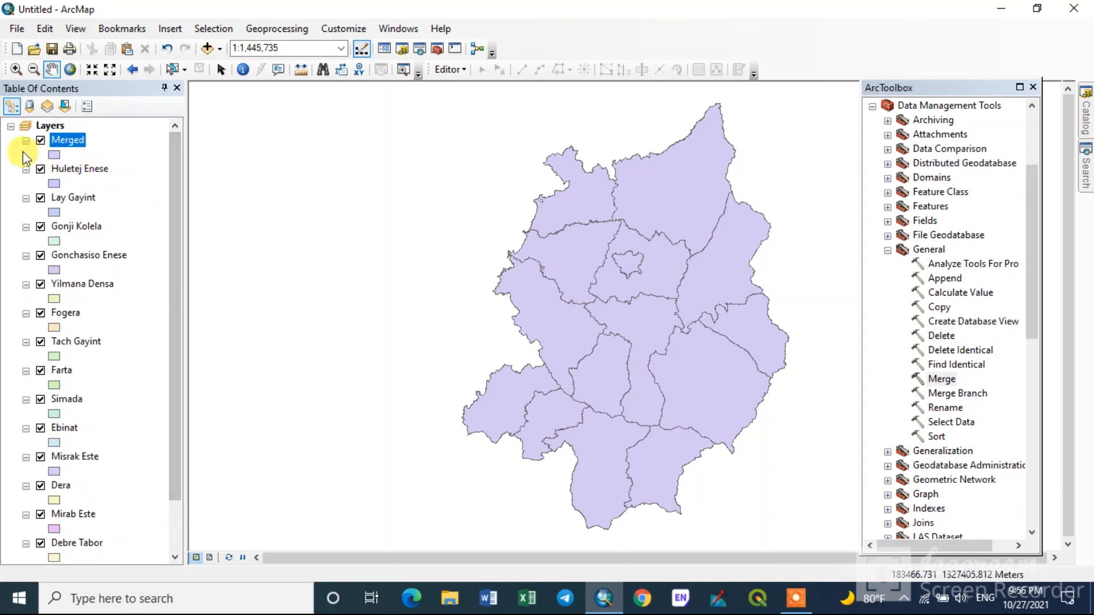
pyautogui.rightClick(55, 156)
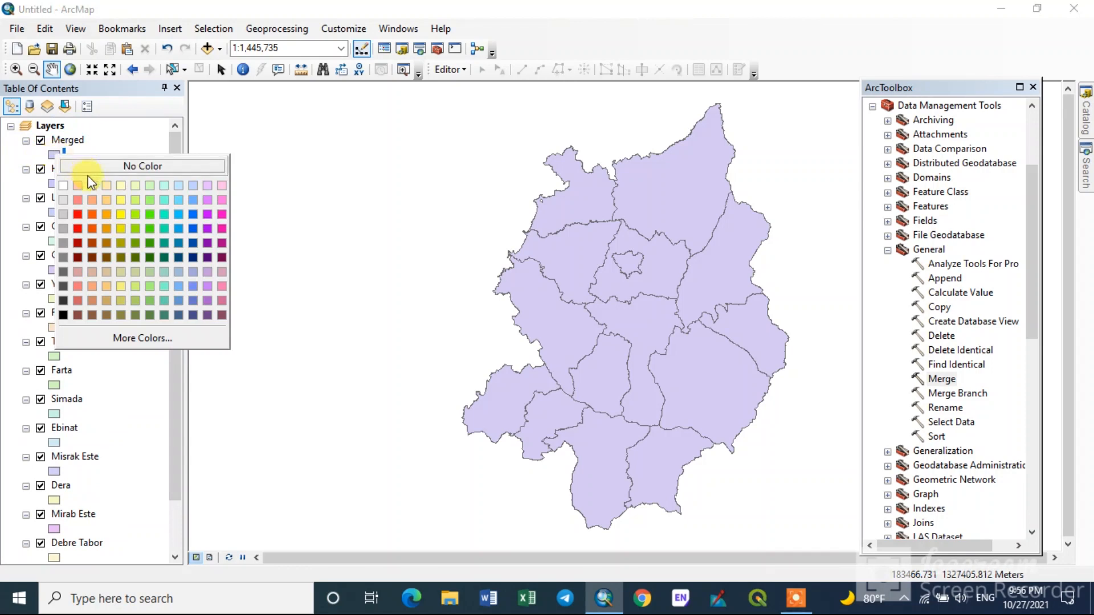
pyautogui.click(124, 203)
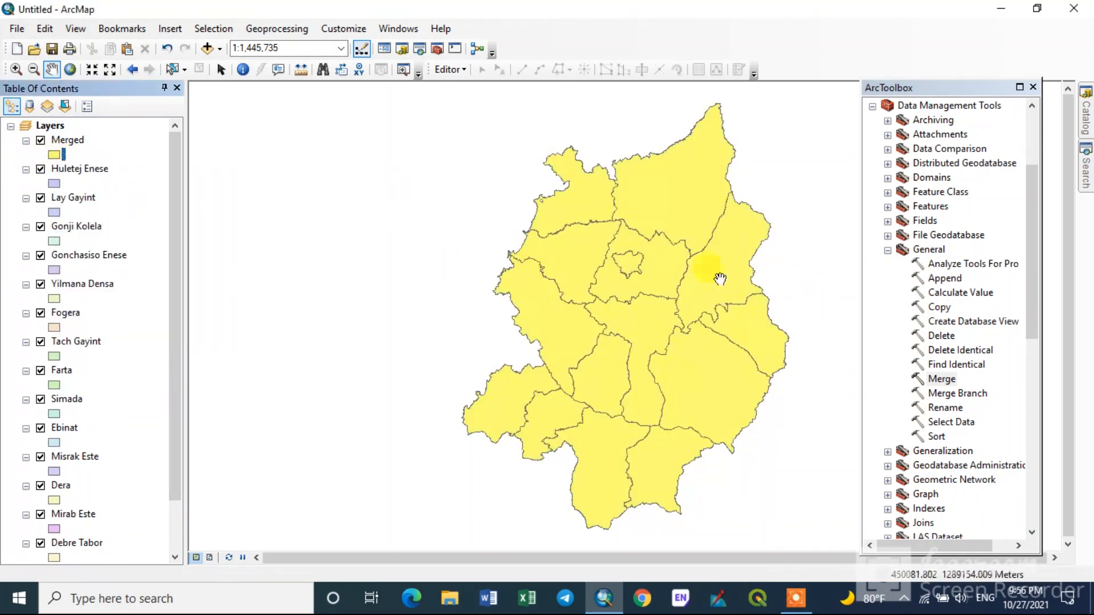
# - Turn off the visibility of the Merged layer and of every split layer from Huletej Enese to Libokemkem
pyautogui.click(40, 140)
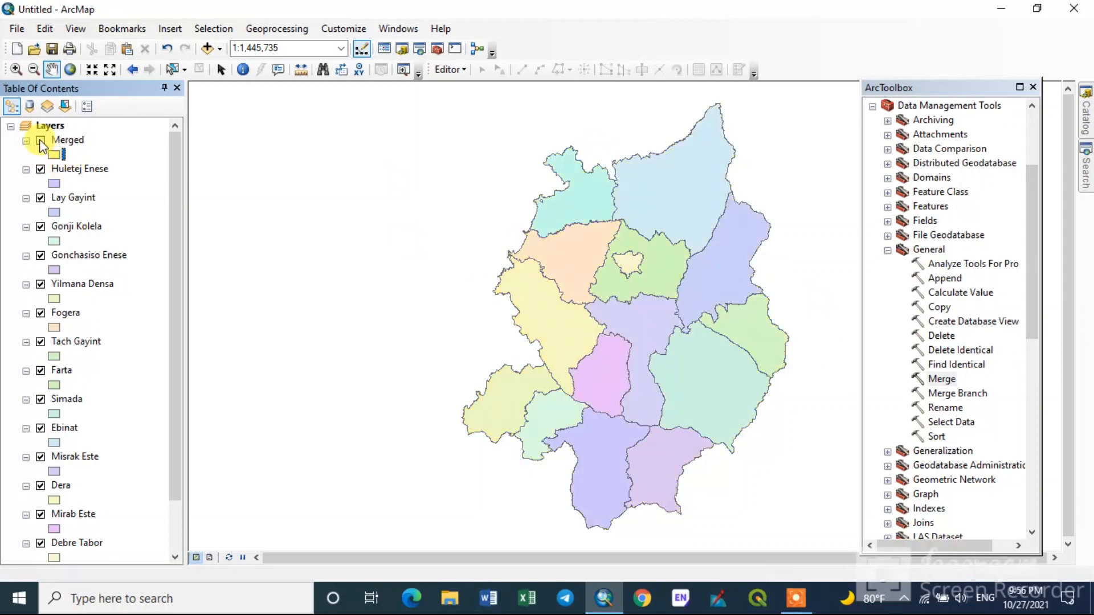
pyautogui.click(41, 141)
pyautogui.click(40, 170)
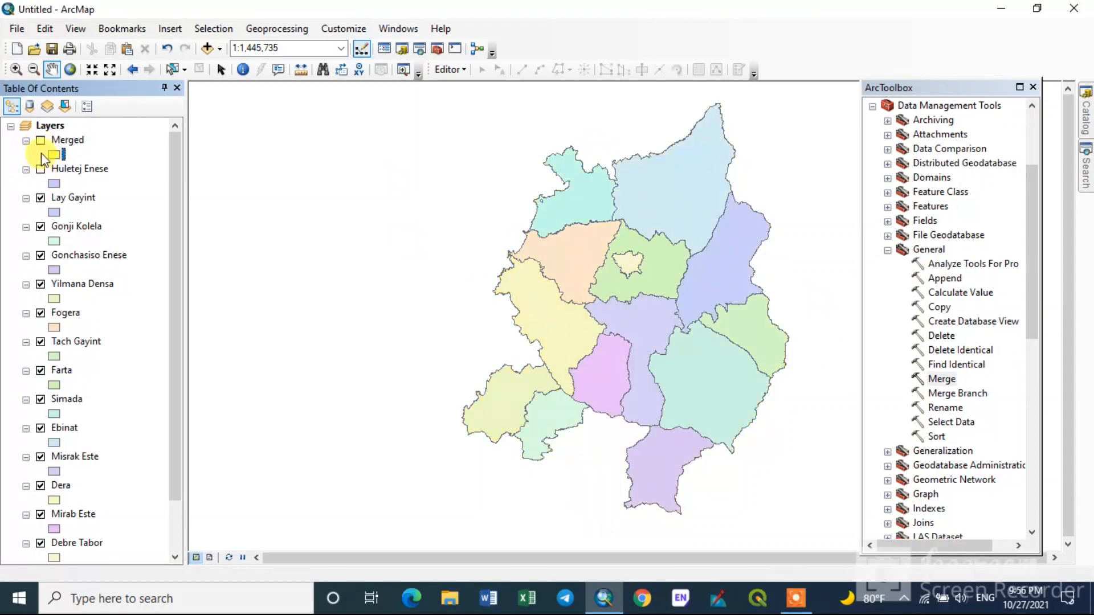
pyautogui.click(41, 198)
pyautogui.click(40, 227)
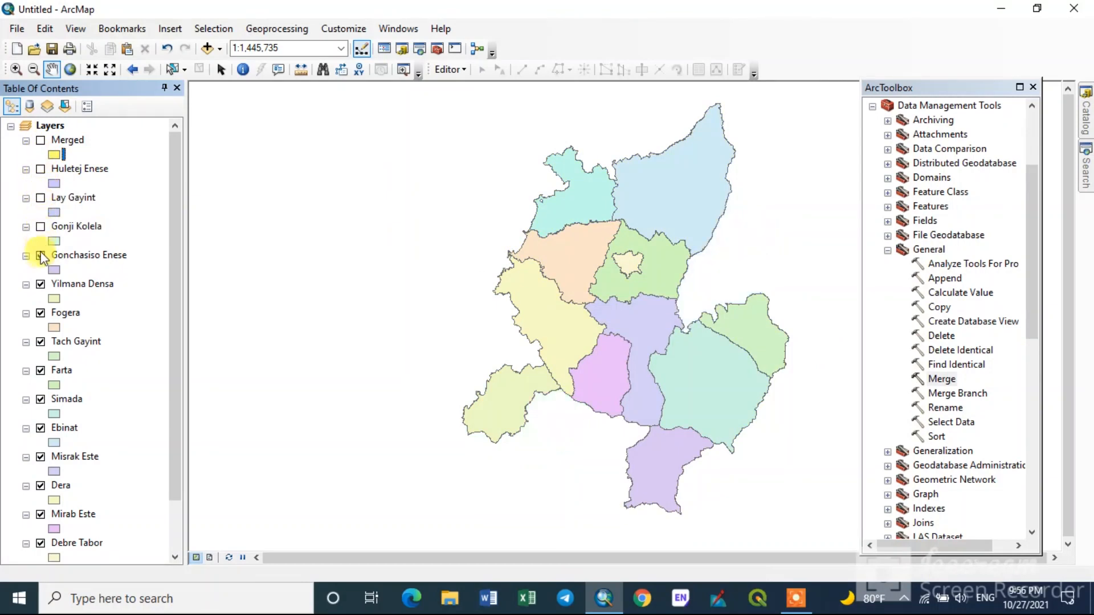
pyautogui.click(41, 255)
pyautogui.click(41, 285)
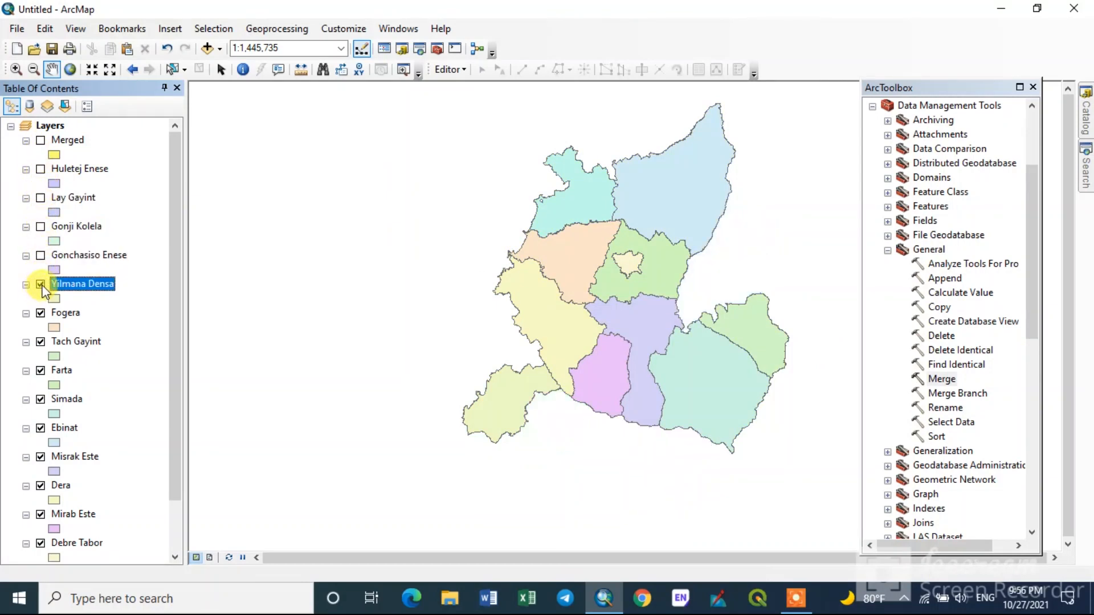
pyautogui.click(40, 313)
pyautogui.click(40, 341)
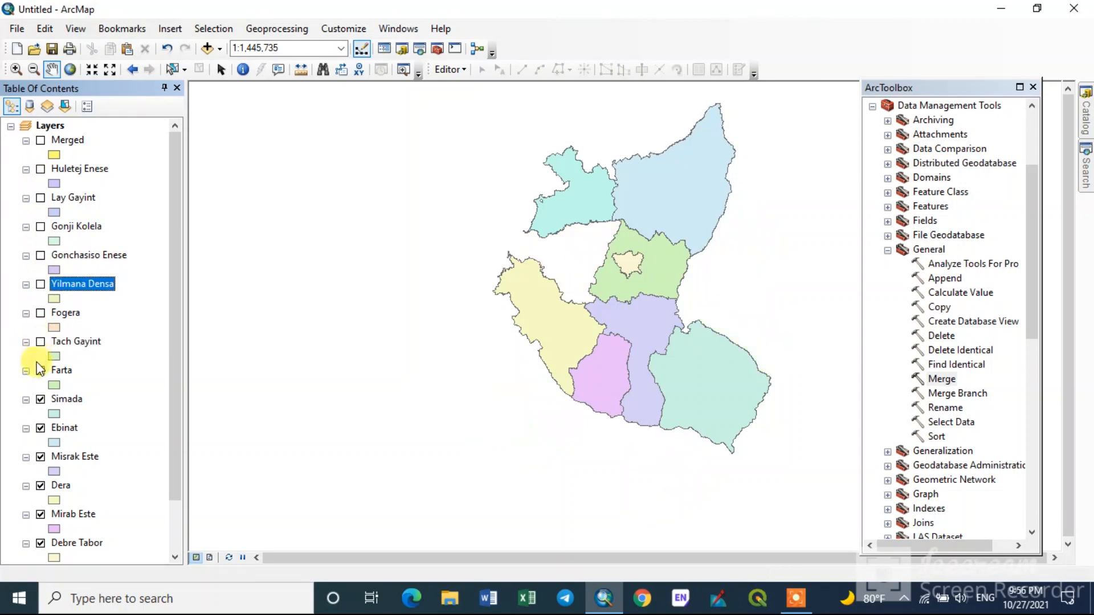
pyautogui.click(41, 370)
pyautogui.click(40, 399)
pyautogui.click(40, 428)
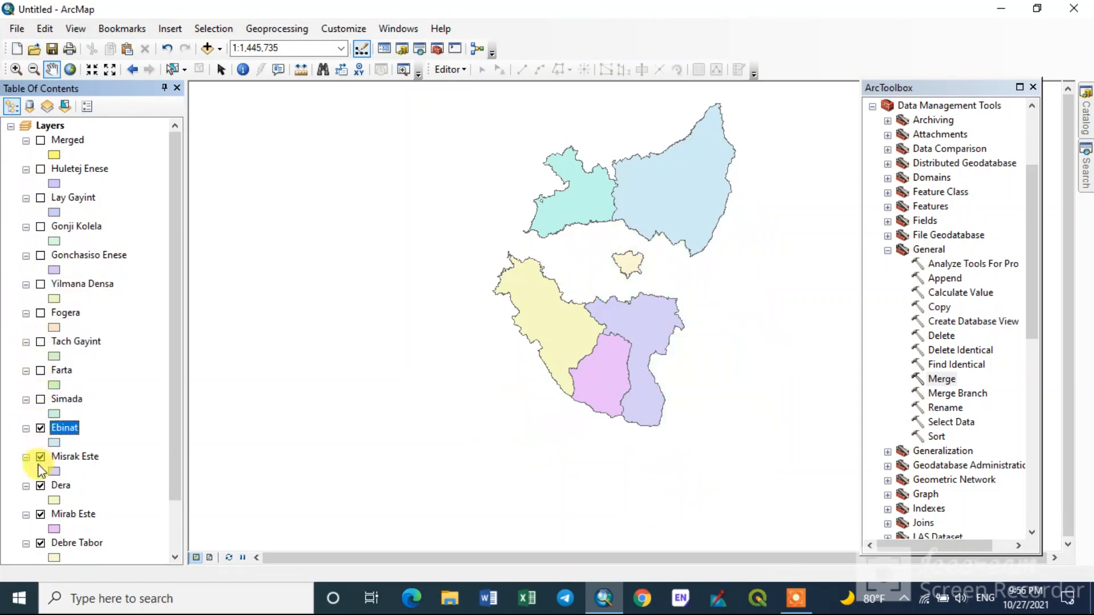
pyautogui.click(40, 457)
pyautogui.click(41, 428)
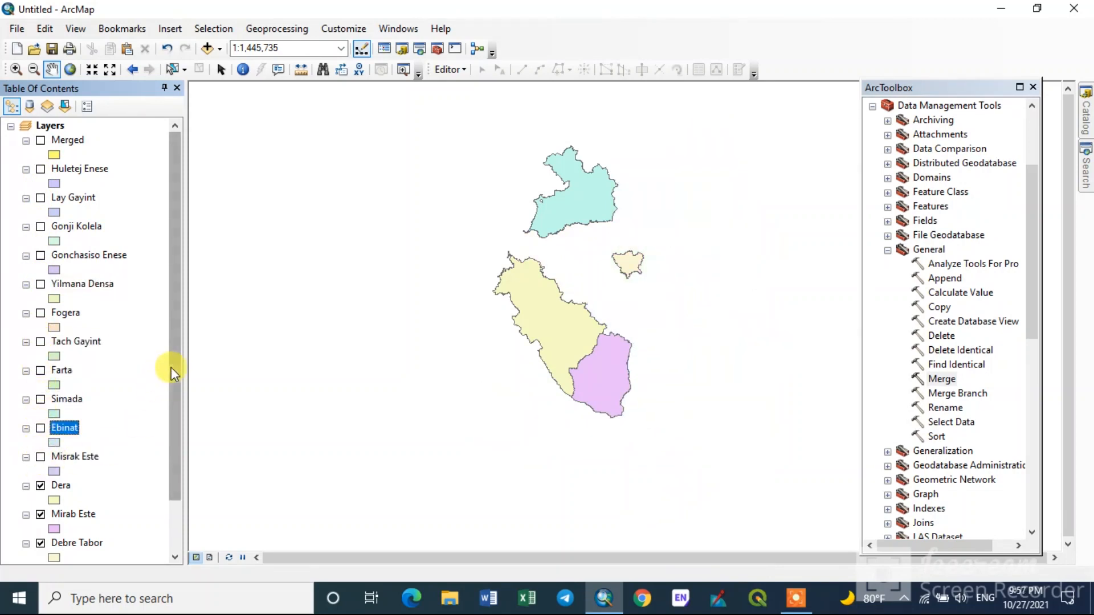
pyautogui.moveTo(171, 367); pyautogui.dragTo(176, 429)
pyautogui.click(41, 457)
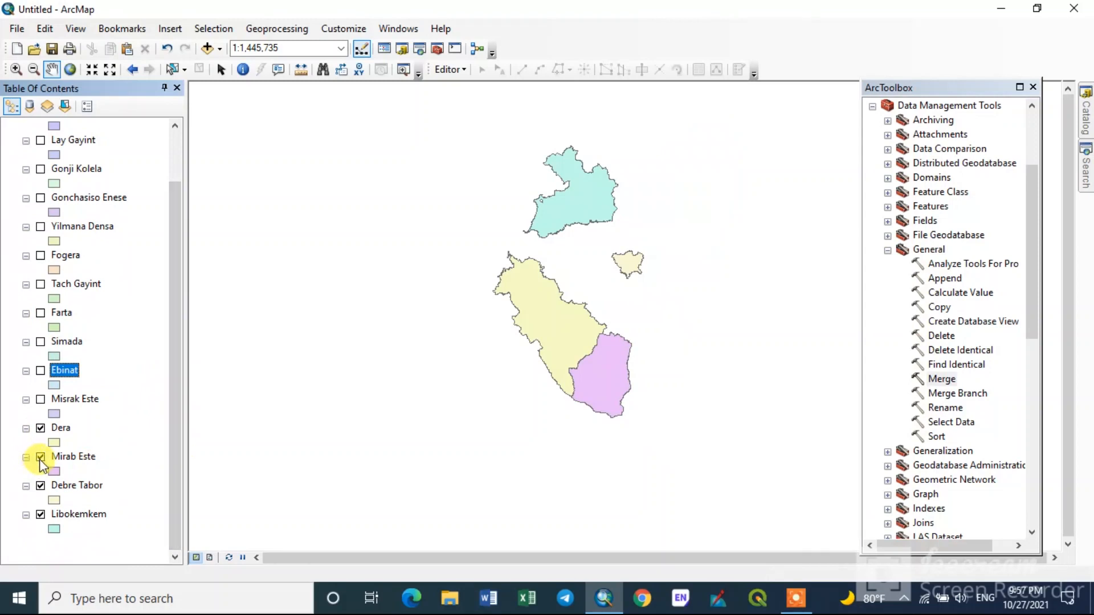
pyautogui.click(40, 428)
pyautogui.click(41, 515)
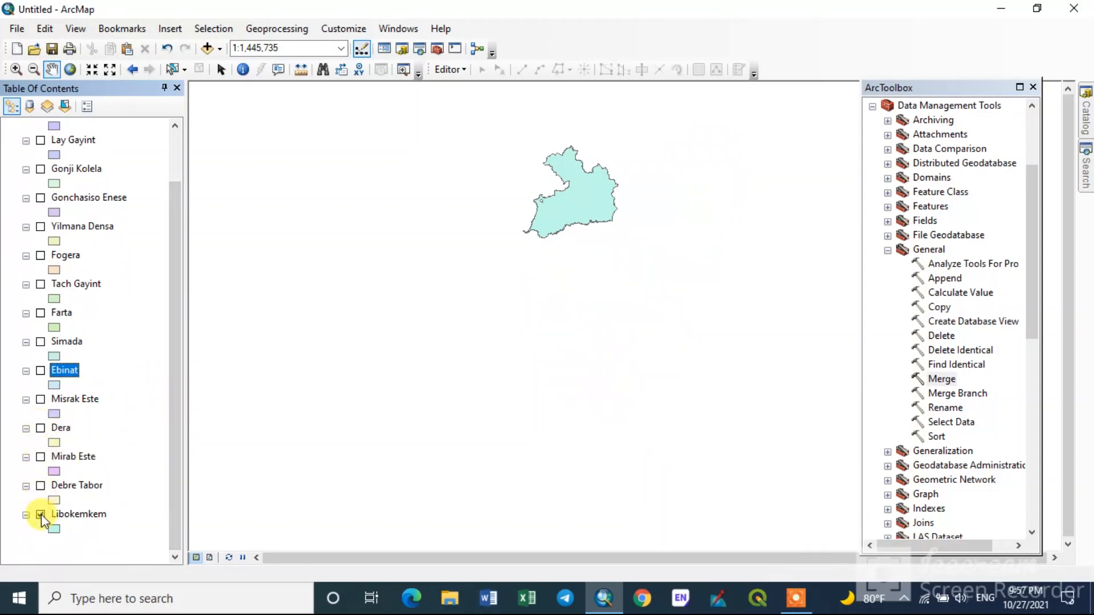
# - Turn the Merged layer's visibility back on so only the merged dataset is drawn on the map
pyautogui.scroll(2, 148, 385)
pyautogui.click(40, 140)
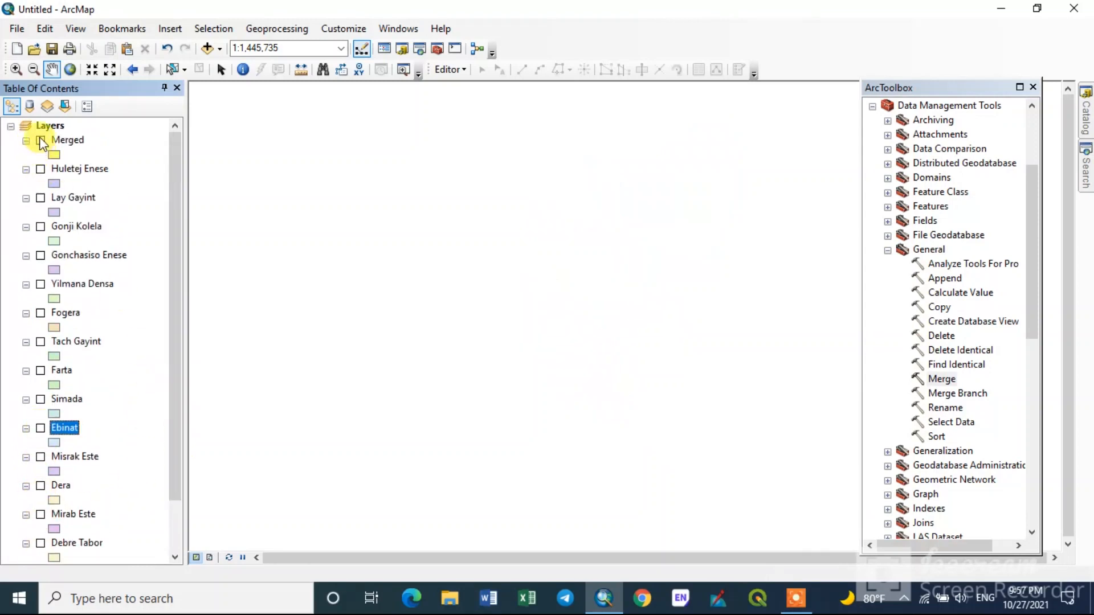
pyautogui.scroll(-2, 719, 322)
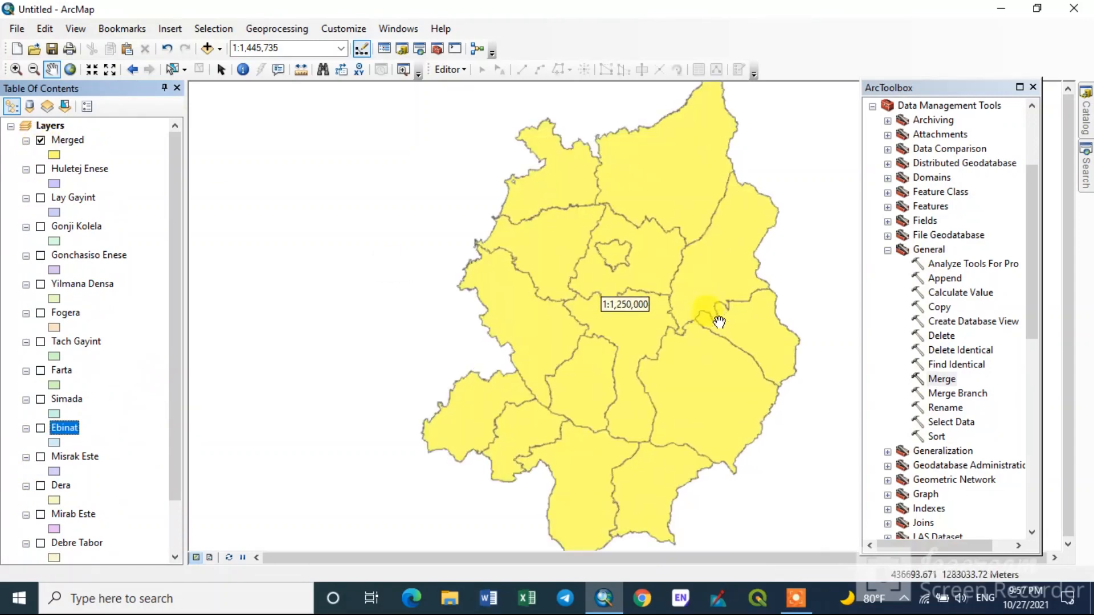
# - Examine all fields and records in the Merged layer's attribute table, and close the table
pyautogui.click(65, 140)
pyautogui.rightClick(64, 141)
pyautogui.click(146, 186)
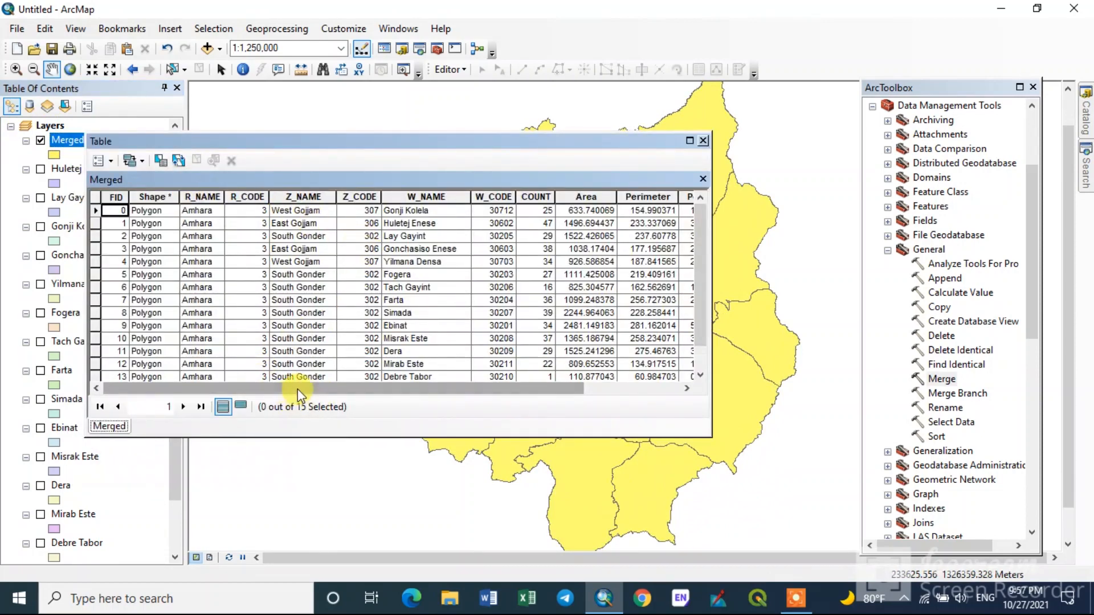
pyautogui.moveTo(298, 389); pyautogui.dragTo(478, 389)
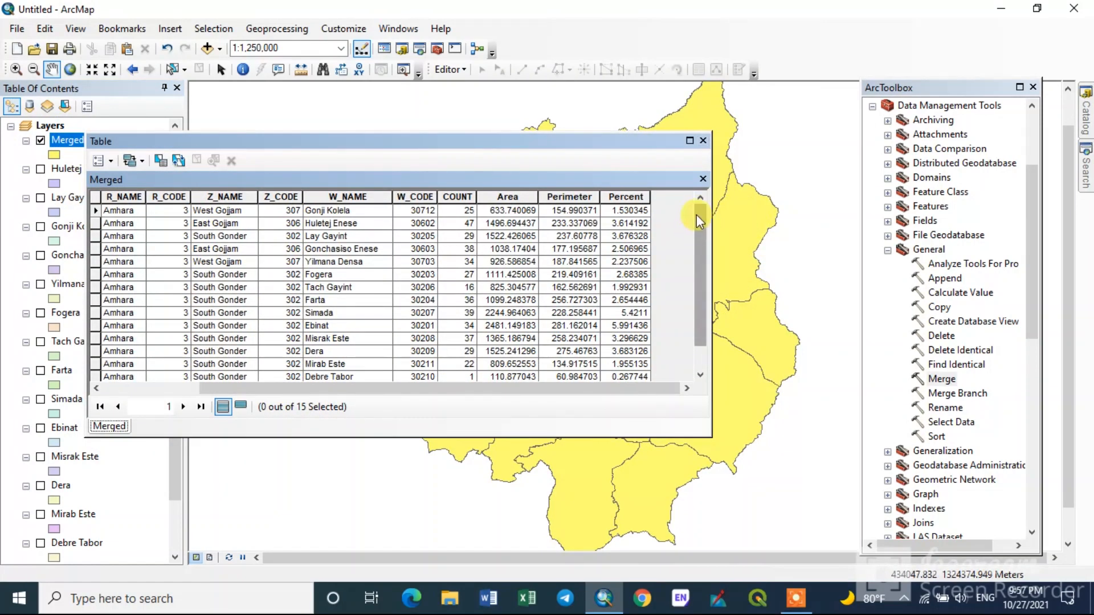
pyautogui.moveTo(696, 214); pyautogui.dragTo(699, 245)
pyautogui.moveTo(442, 388); pyautogui.dragTo(317, 406)
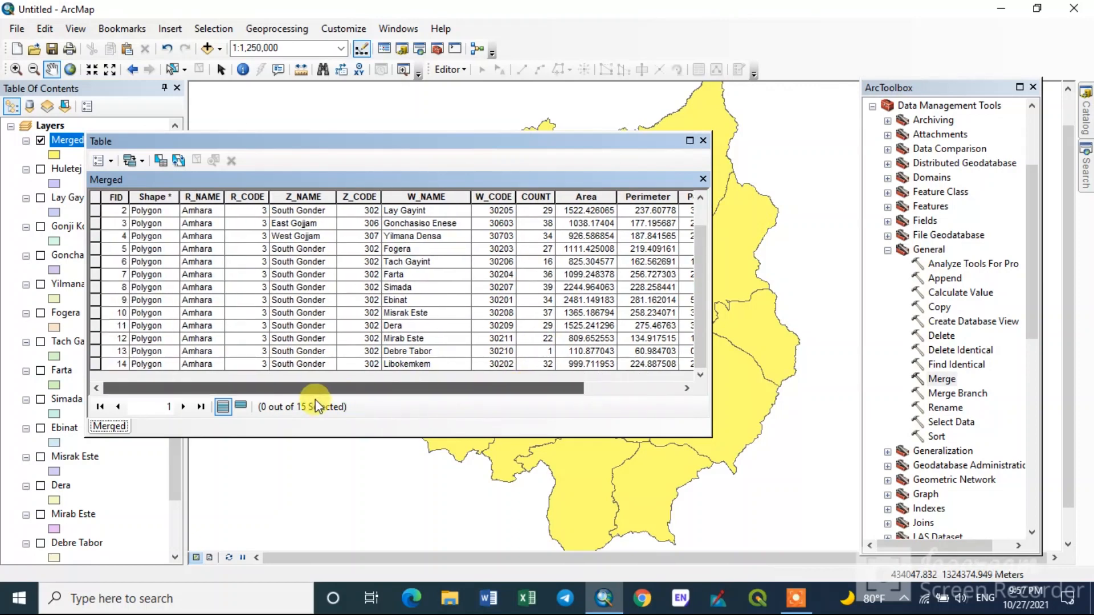
pyautogui.click(703, 140)
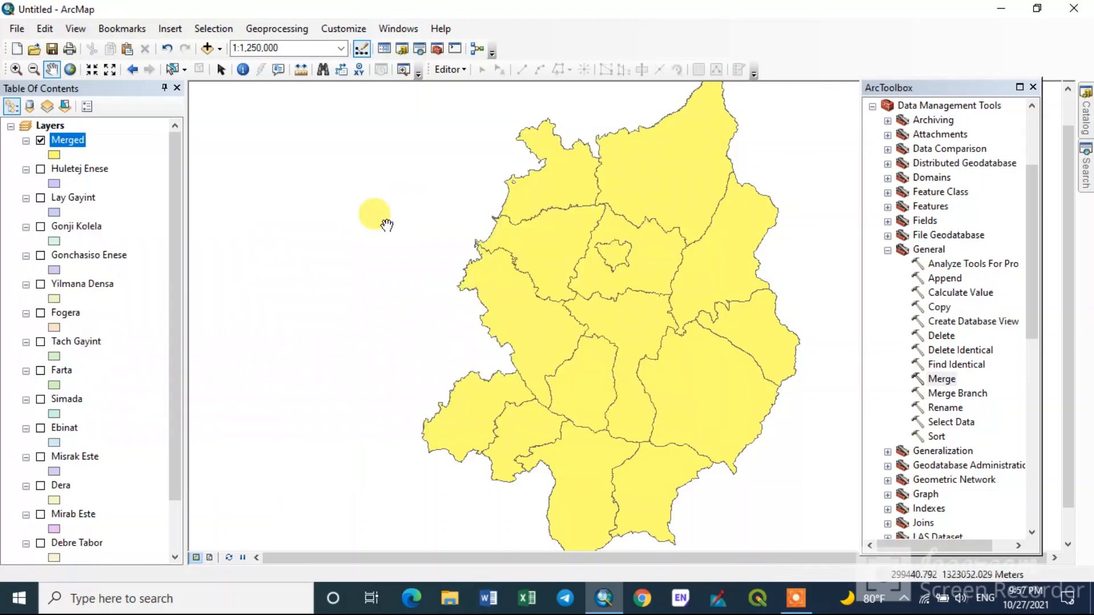